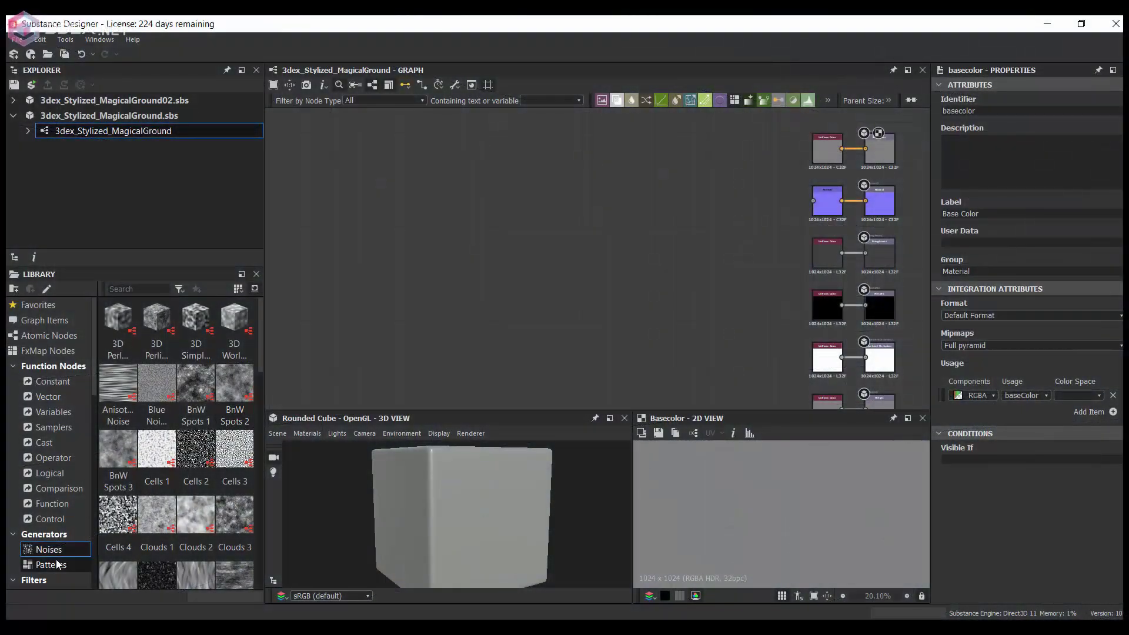
Add Polygon 1 and Shape Extrude generators from the Patterns library to the graph
{"action": "left_click", "coordinate": [58, 564]}
{"action": "left_click_drag", "start_coordinate": [157, 318], "coordinate": [618, 265]}
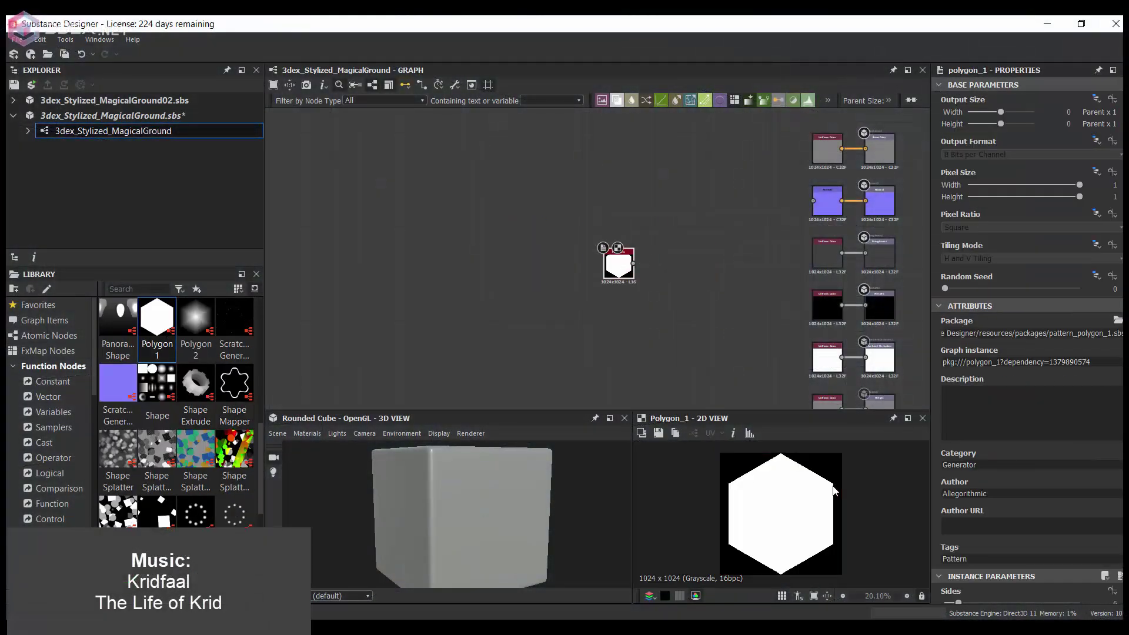
{"action": "scroll", "coordinate": [1053, 475], "scroll_direction": "down", "scroll_amount": 5}
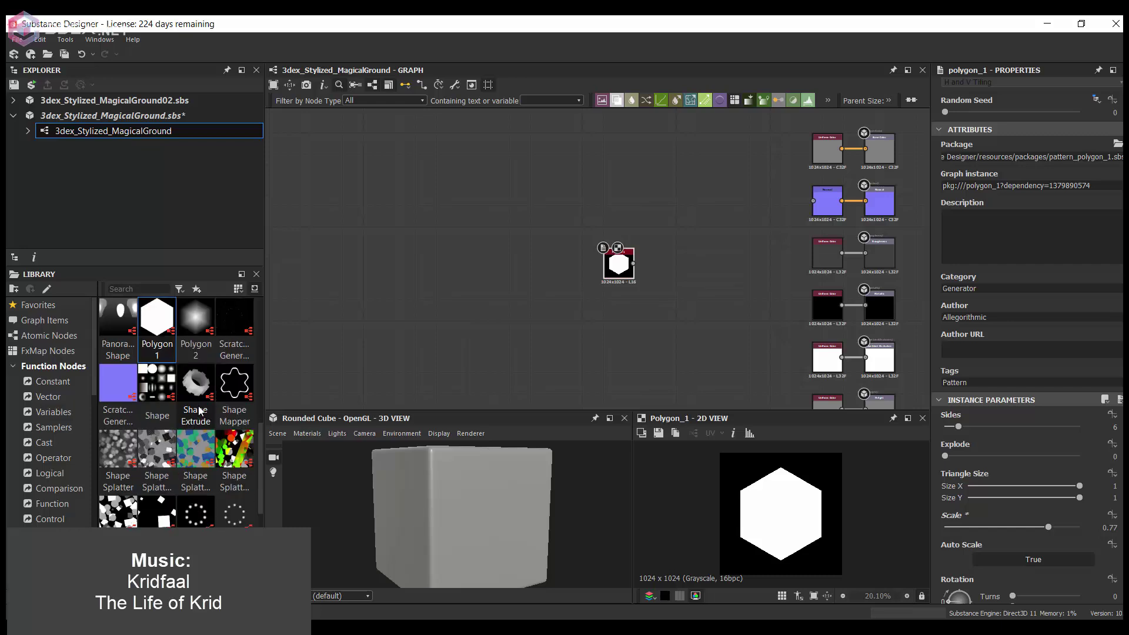
{"action": "left_click_drag", "start_coordinate": [195, 385], "coordinate": [604, 341]}
{"action": "scroll", "coordinate": [609, 330], "scroll_direction": "up", "scroll_amount": 2}
{"action": "left_click_drag", "start_coordinate": [652, 245], "coordinate": [539, 254]}
Add a Warp after Polygon 1 and a Blur HQ Grayscale after Shape Extrude, wired into Warp's Gradient Input
{"action": "key", "text": "space"}
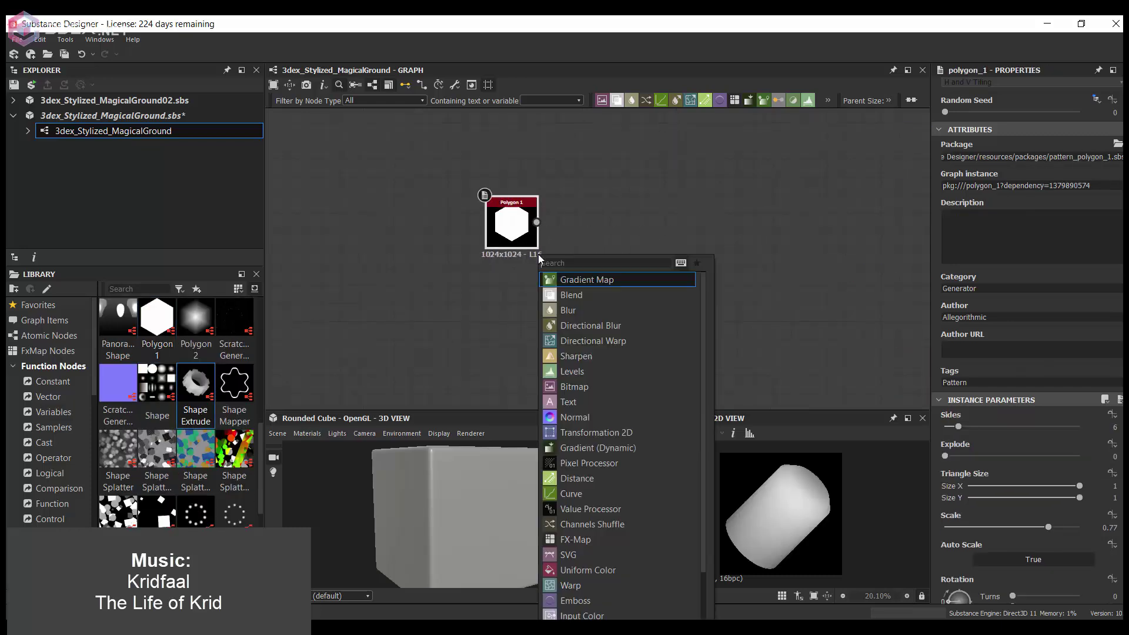
{"action": "type", "text": "warp"}
{"action": "key", "text": "Return"}
{"action": "left_click_drag", "start_coordinate": [621, 343], "coordinate": [552, 324]}
{"action": "key", "text": "space"}
{"action": "type", "text": "blur"}
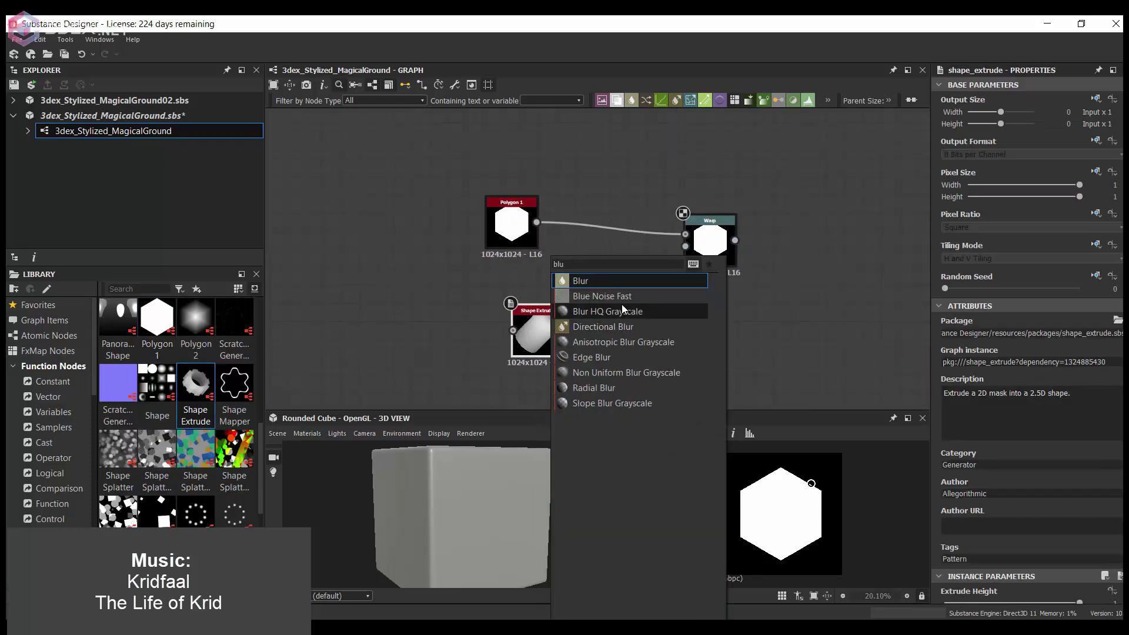
{"action": "left_click", "coordinate": [622, 305]}
{"action": "double_click", "coordinate": [709, 244]}
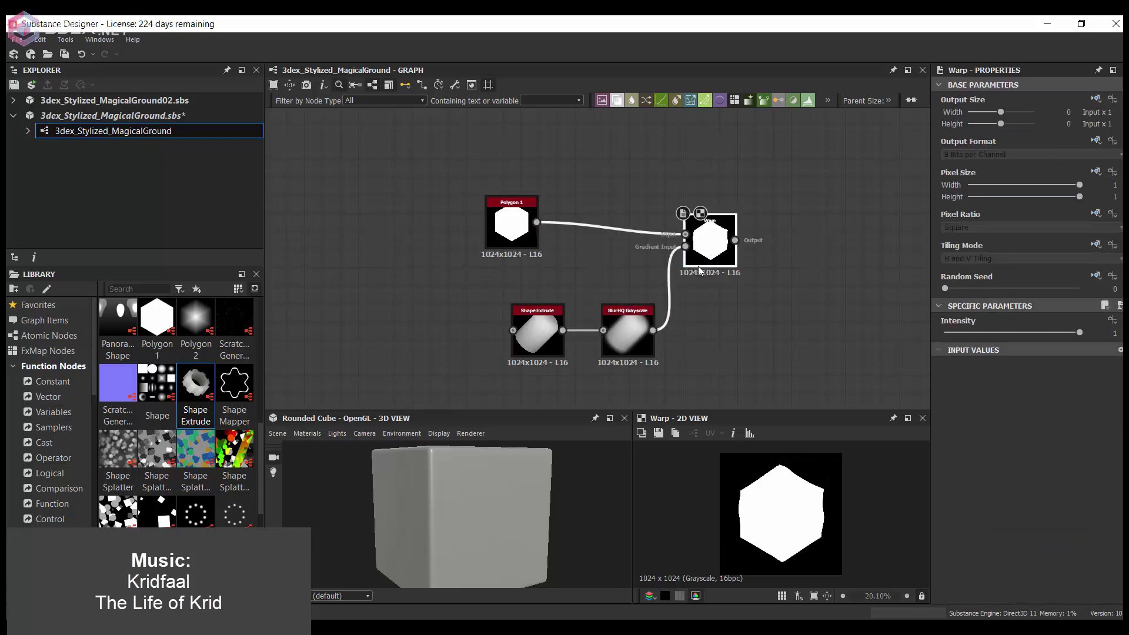
Preview the warped hexagon result
{"action": "left_click", "coordinate": [1114, 551]}
{"action": "middle_click_drag", "start_coordinate": [706, 303], "coordinate": [653, 298]}
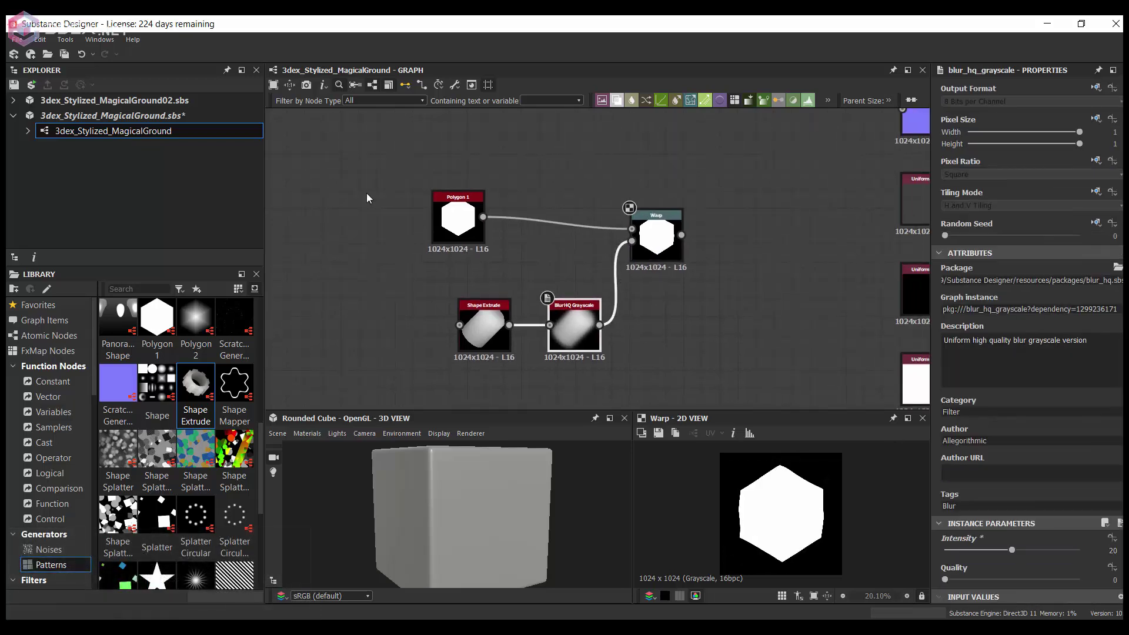
{"action": "scroll", "coordinate": [627, 249], "scroll_direction": "up", "scroll_amount": 1}
{"action": "scroll", "coordinate": [563, 269], "scroll_direction": "up", "scroll_amount": 1}
{"action": "scroll", "coordinate": [563, 268], "scroll_direction": "down", "scroll_amount": 1}
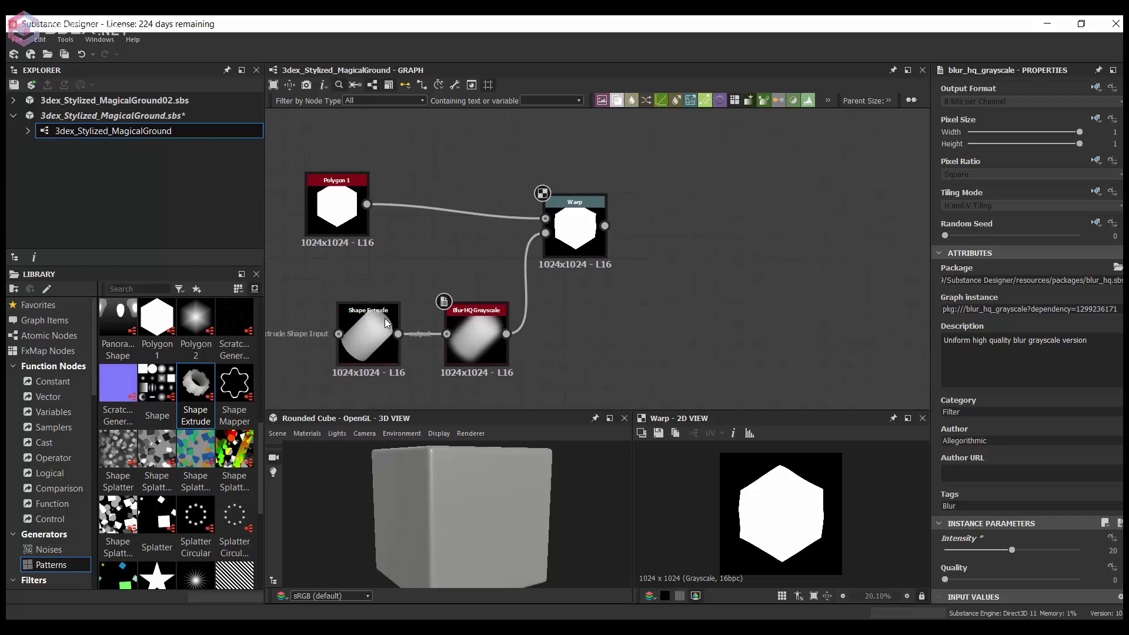
Inspect the Shape Extrude, Blur HQ Grayscale and Warp outputs
{"action": "left_click", "coordinate": [368, 338]}
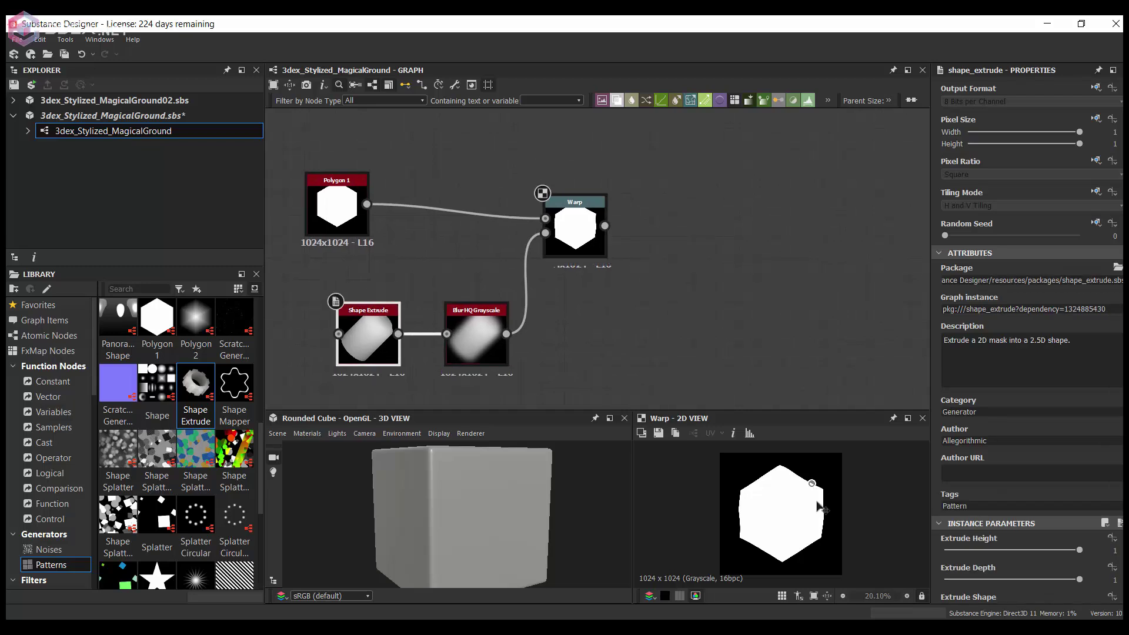
{"action": "left_click", "coordinate": [590, 253]}
{"action": "scroll", "coordinate": [565, 276], "scroll_direction": "down", "scroll_amount": 2}
{"action": "scroll", "coordinate": [529, 330], "scroll_direction": "up", "scroll_amount": 1}
{"action": "double_click", "coordinate": [529, 331]}
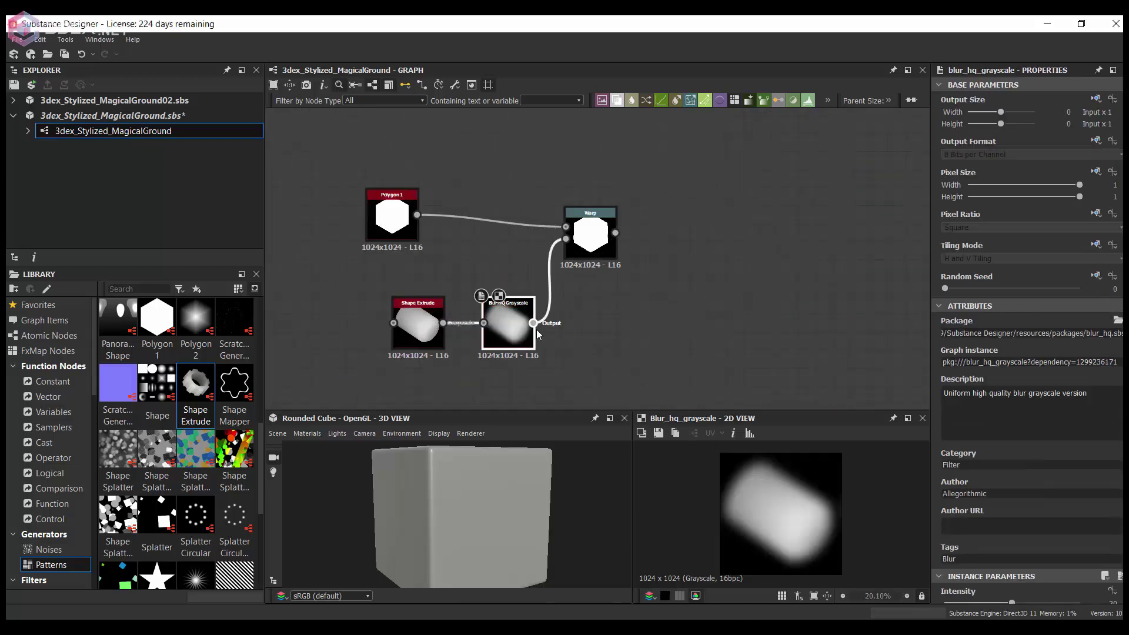
{"action": "left_click", "coordinate": [589, 235]}
{"action": "scroll", "coordinate": [600, 241], "scroll_direction": "up", "scroll_amount": 2}
{"action": "scroll", "coordinate": [611, 259], "scroll_direction": "up", "scroll_amount": 1}
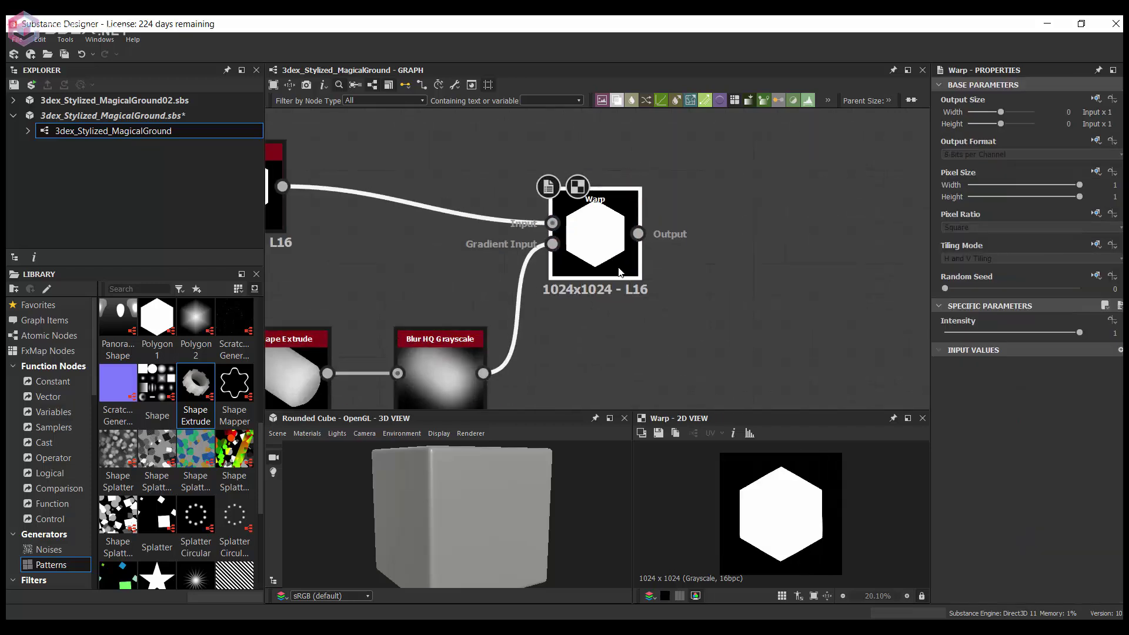
Enlarge the Polygon 1 hexagon scale to 0.88
{"action": "middle_click_drag", "start_coordinate": [619, 272], "coordinate": [758, 286]}
{"action": "left_click", "coordinate": [376, 188]}
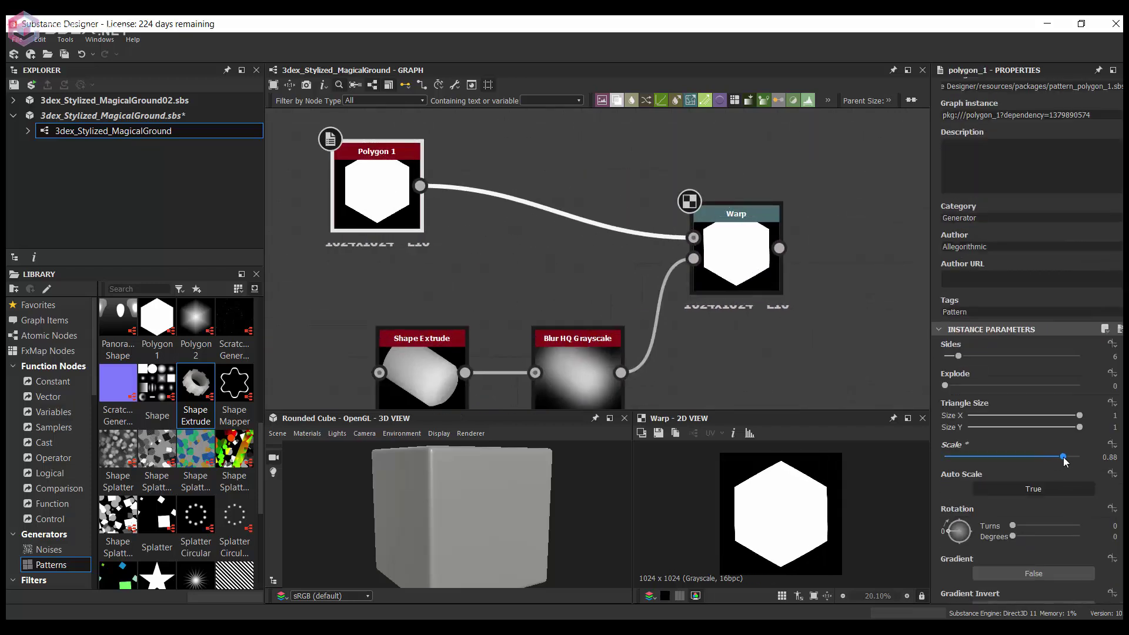
{"action": "key", "text": "ctrl+z"}
{"action": "type", "text": "17"}
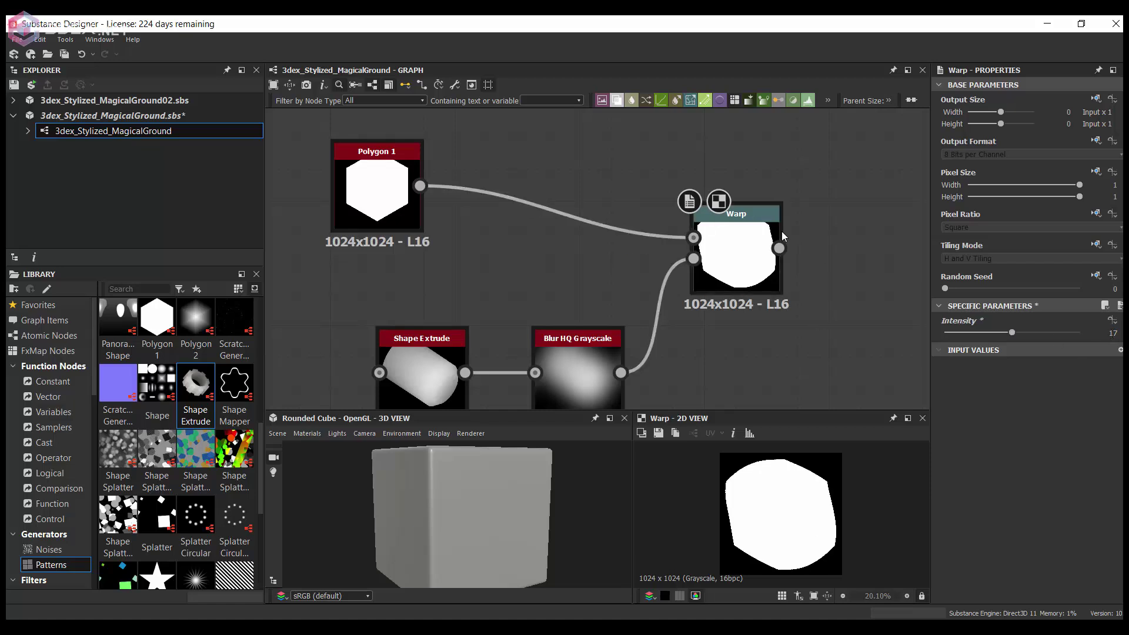
{"action": "scroll", "coordinate": [765, 247], "scroll_direction": "down", "scroll_amount": 2}
Duplicate the Warp and the Shape Extrude/Blur pair, feeding the new blur into the second Warp
{"action": "key", "text": "ctrl+d"}
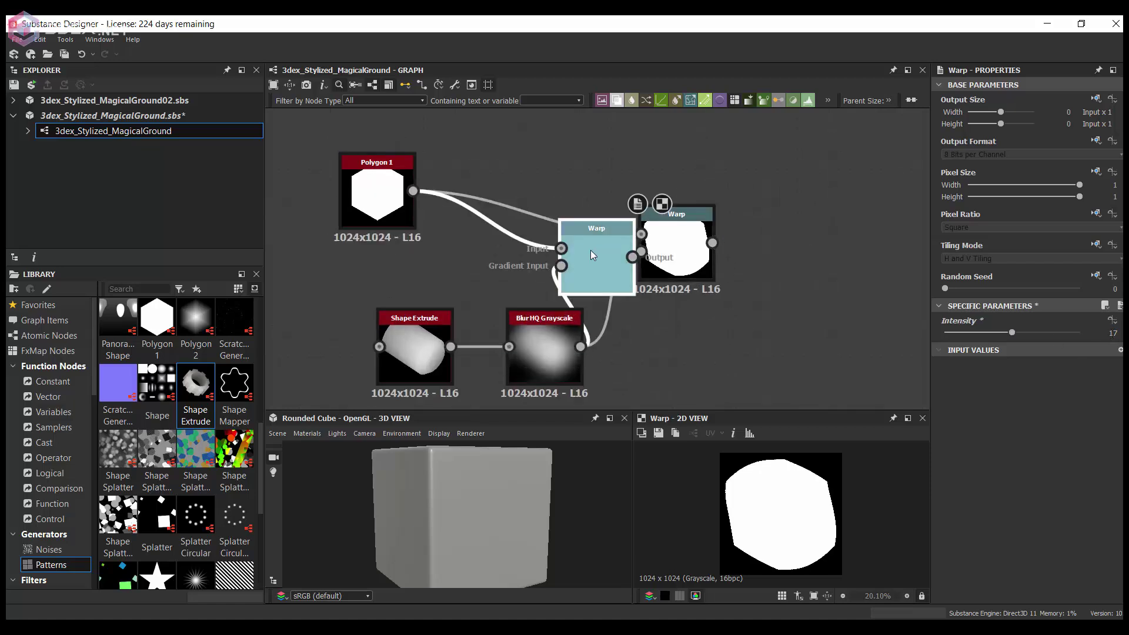
{"action": "left_click", "coordinate": [837, 235]}
{"action": "scroll", "coordinate": [703, 214], "scroll_direction": "down", "scroll_amount": 1}
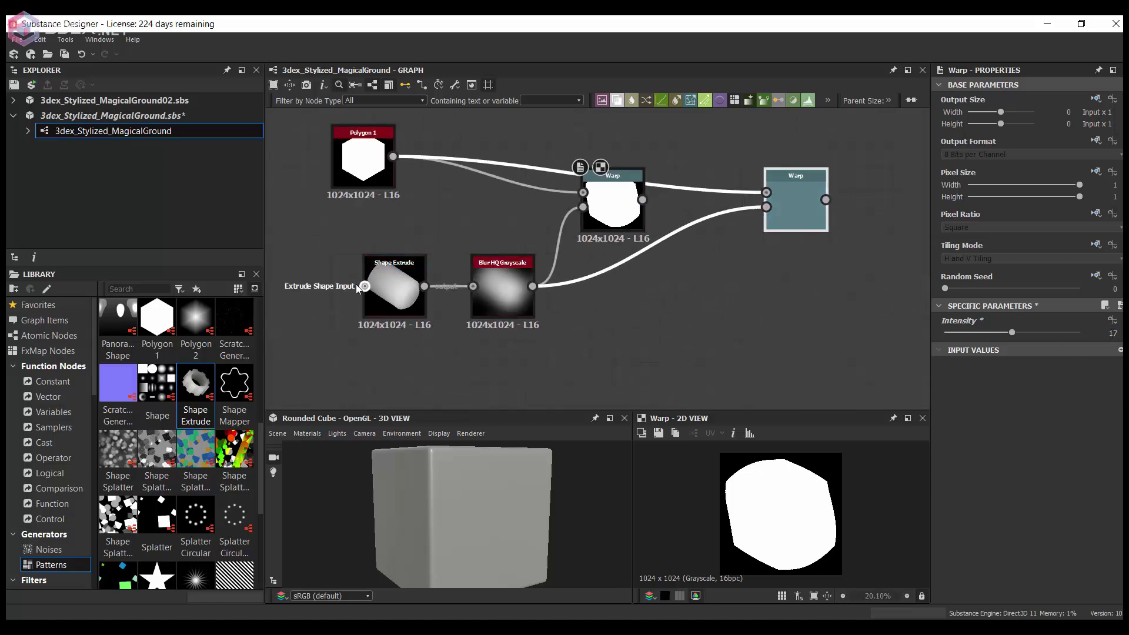
{"action": "key", "text": "ctrl+d"}
{"action": "left_click", "coordinate": [703, 347]}
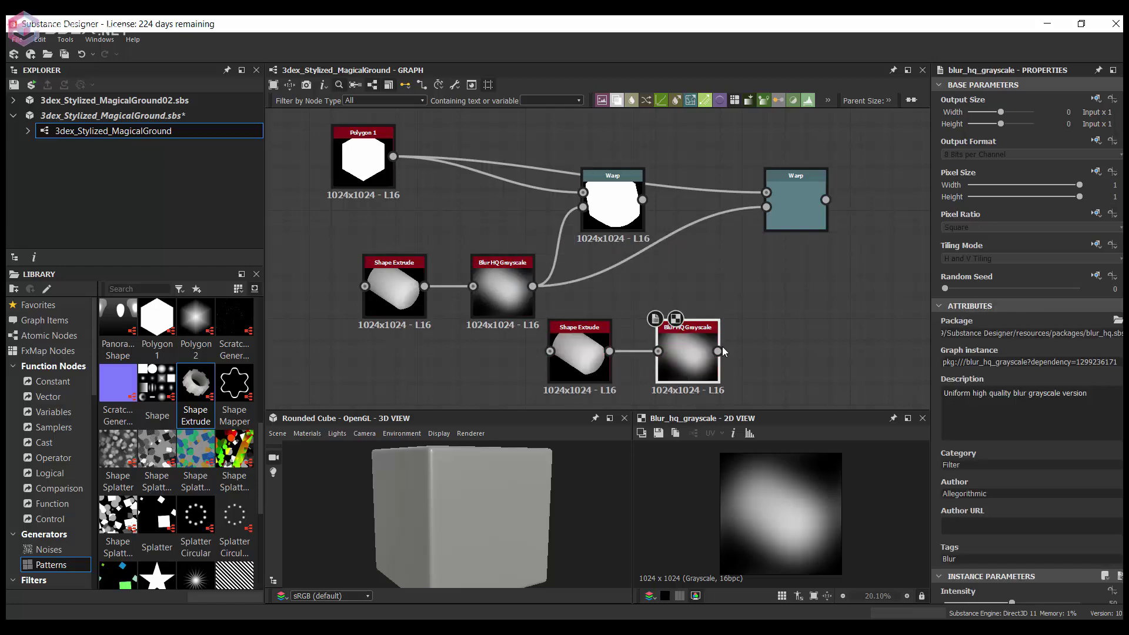
{"action": "mouse_move", "coordinate": [718, 352]}
{"action": "left_mouse_down"}
{"action": "mouse_move", "coordinate": [766, 206]}
{"action": "mouse_move", "coordinate": [796, 225]}
{"action": "left_mouse_up"}
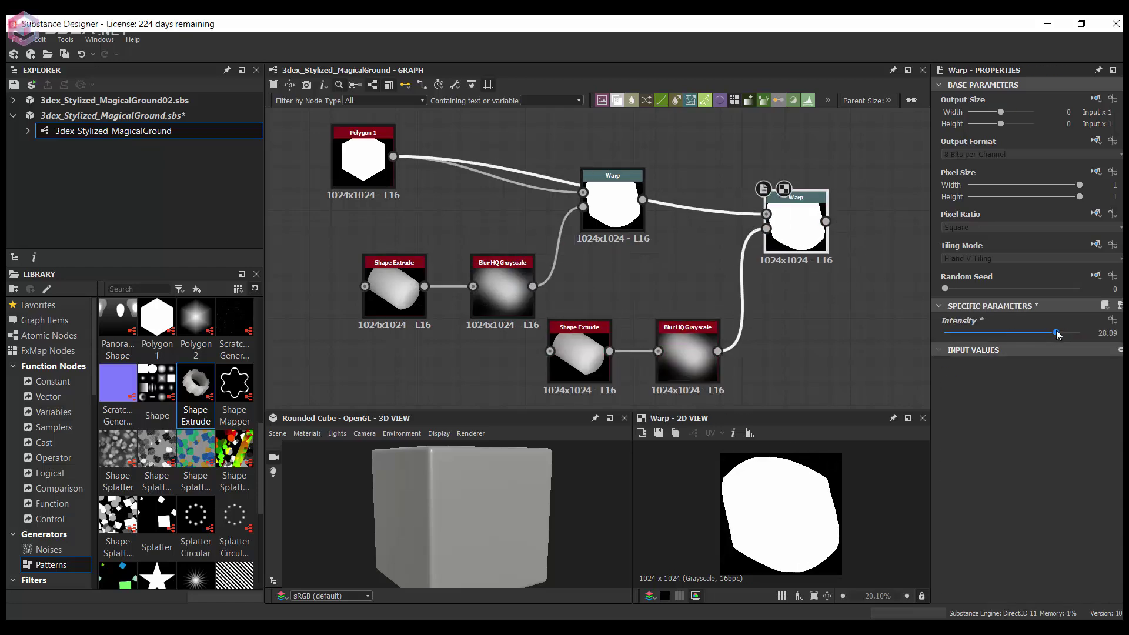
{"action": "left_click", "coordinate": [580, 350]}
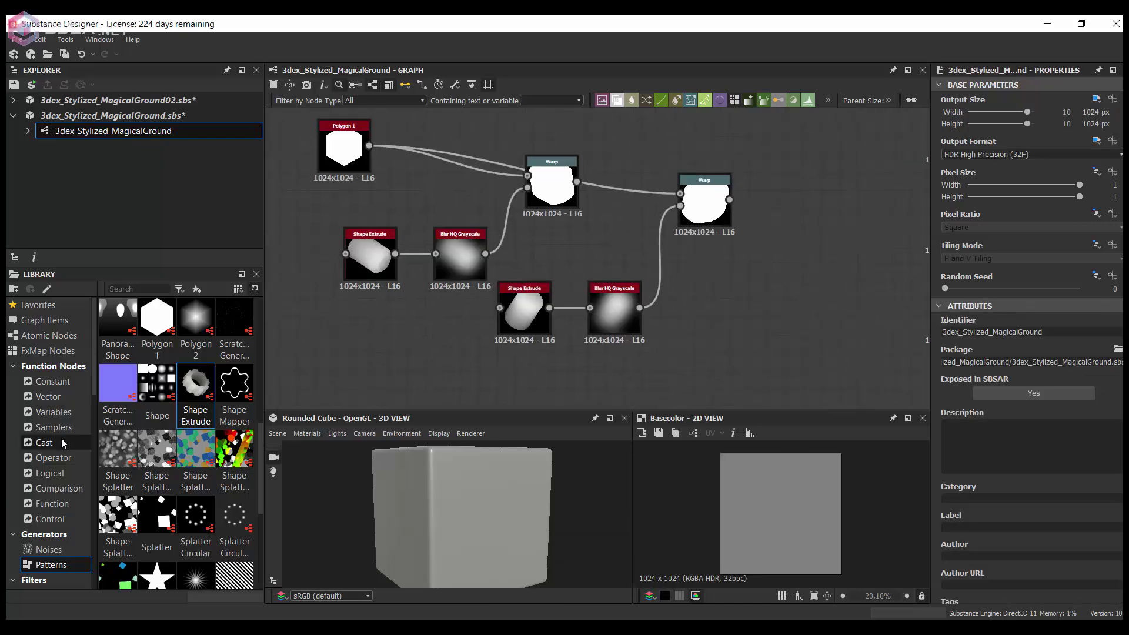
{"action": "left_click", "coordinate": [49, 550]}
Replace the lower Shape Extrude with Grunge Map 004 feeding the lower blur
{"action": "scroll", "coordinate": [186, 416], "scroll_direction": "up", "scroll_amount": 2}
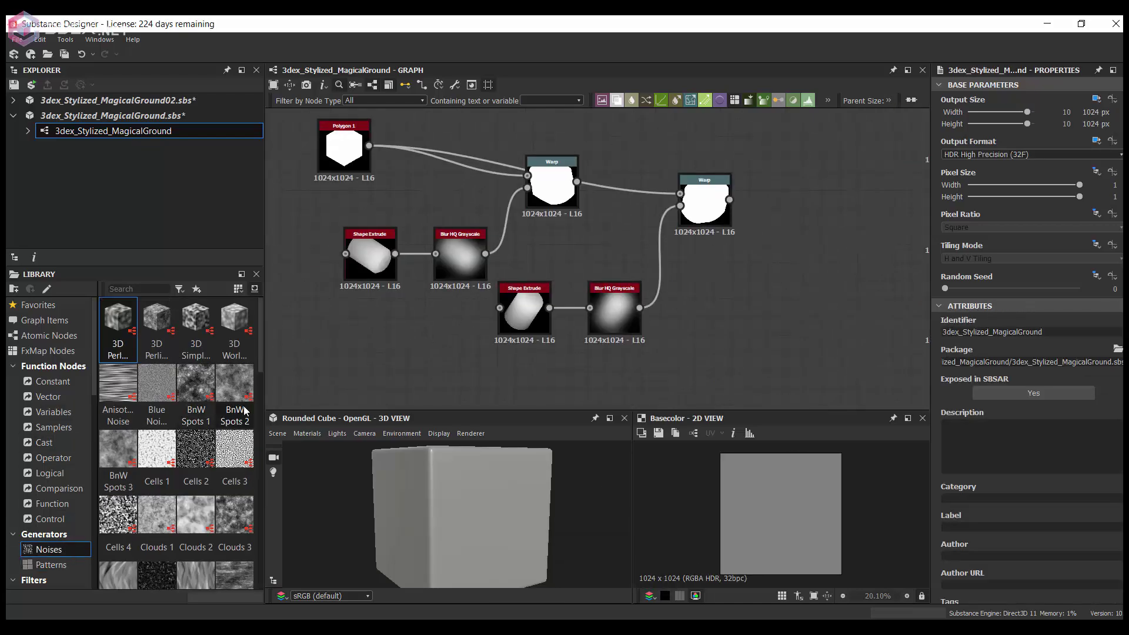
{"action": "scroll", "coordinate": [247, 406], "scroll_direction": "up", "scroll_amount": 1}
{"action": "left_click_drag", "start_coordinate": [260, 368], "coordinate": [257, 486]}
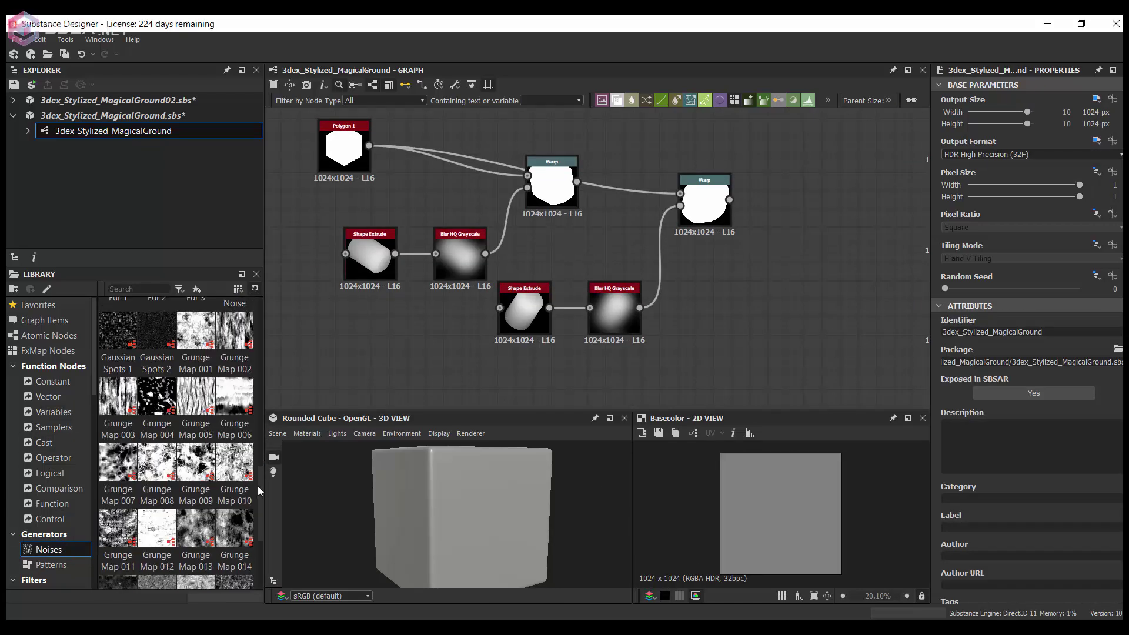
{"action": "mouse_move", "coordinate": [157, 395]}
{"action": "left_mouse_down"}
{"action": "mouse_move", "coordinate": [562, 362]}
{"action": "mouse_move", "coordinate": [539, 302]}
{"action": "left_mouse_up"}
{"action": "scroll", "coordinate": [561, 372], "scroll_direction": "up", "scroll_amount": 1}
{"action": "left_click", "coordinate": [736, 177]}
{"action": "left_click", "coordinate": [517, 300]}
{"action": "key", "text": "Delete"}
Add a Bevel node after the second Warp
{"action": "left_click", "coordinate": [748, 184]}
{"action": "middle_click_drag", "start_coordinate": [841, 158], "coordinate": [653, 240]}
{"action": "key", "text": "space"}
{"action": "type", "text": "bevel"}
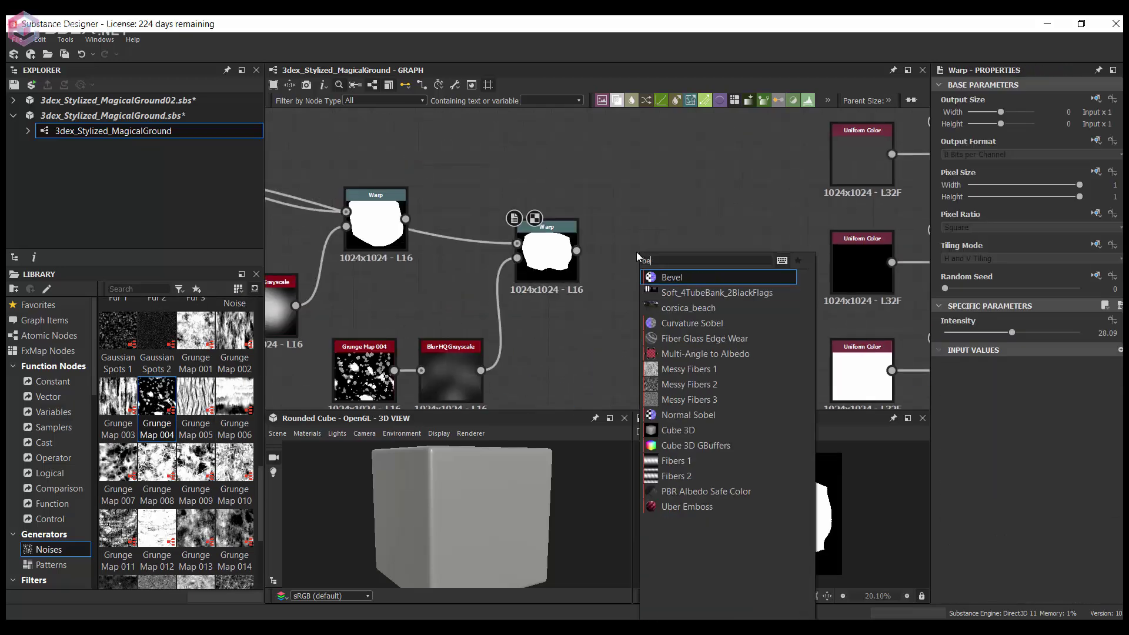
{"action": "key", "text": "Return"}
{"action": "scroll", "coordinate": [1023, 530], "scroll_direction": "down", "scroll_amount": 2}
{"action": "left_click_drag", "start_coordinate": [1045, 532], "coordinate": [1000, 532]}
Duplicate the Bevel above the original and add a Levels node after the top Bevel
{"action": "scroll", "coordinate": [726, 348], "scroll_direction": "down", "scroll_amount": 2}
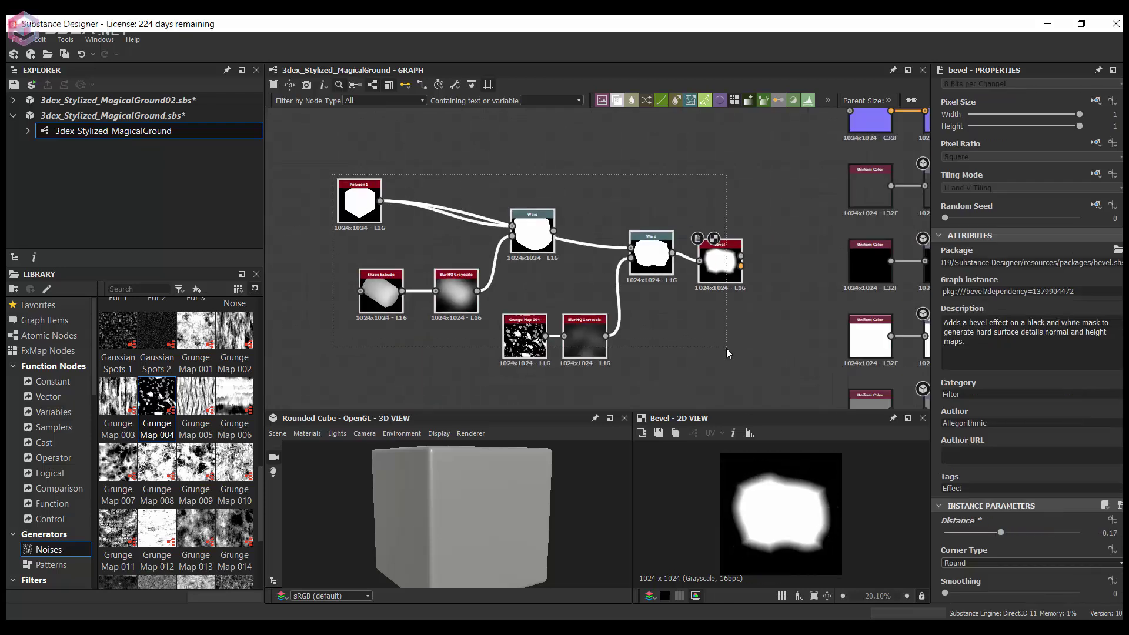
{"action": "scroll", "coordinate": [570, 241], "scroll_direction": "up", "scroll_amount": 2}
{"action": "scroll", "coordinate": [613, 231], "scroll_direction": "up", "scroll_amount": 1}
{"action": "scroll", "coordinate": [590, 259], "scroll_direction": "up", "scroll_amount": 1}
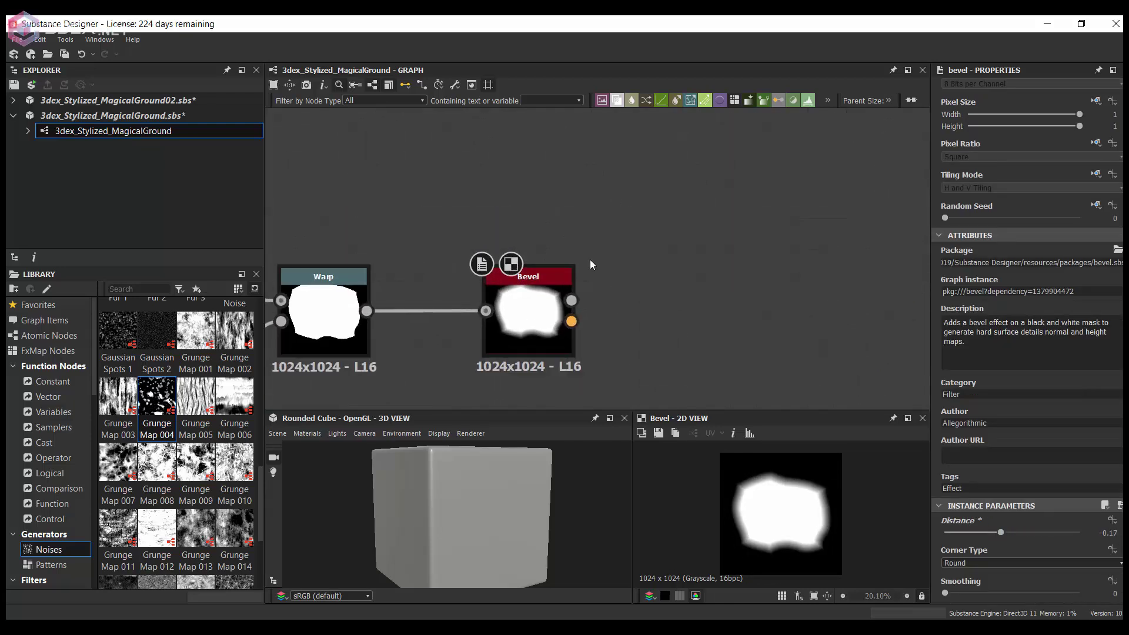
{"action": "key", "text": "ctrl+d"}
{"action": "left_click_drag", "start_coordinate": [558, 305], "coordinate": [567, 191]}
{"action": "scroll", "coordinate": [1001, 500], "scroll_direction": "down", "scroll_amount": 1}
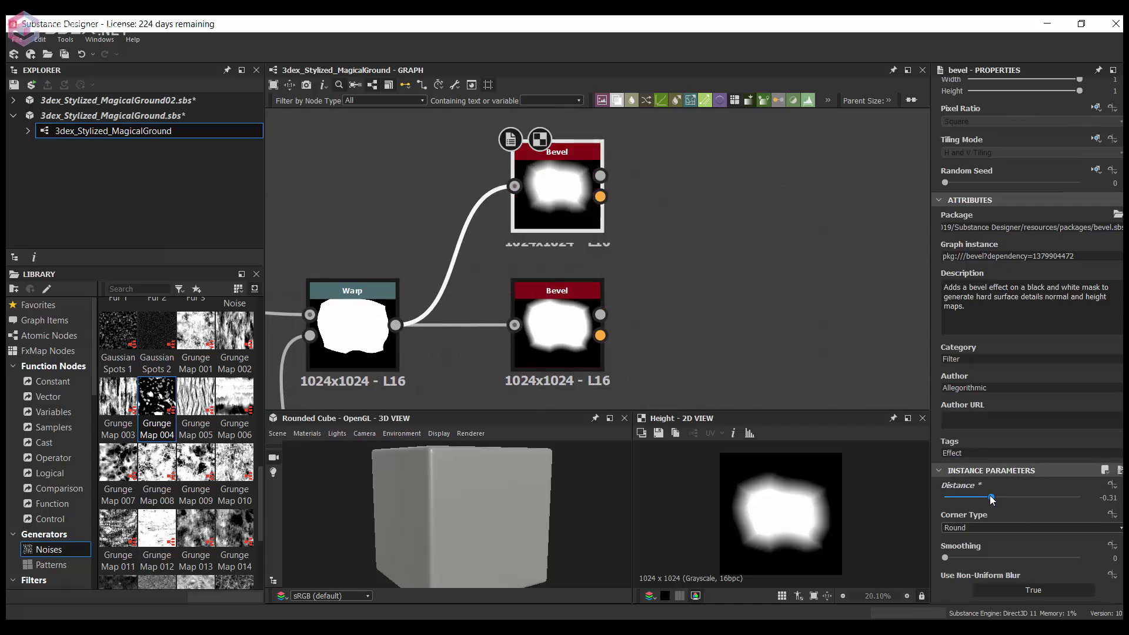
{"action": "scroll", "coordinate": [599, 249], "scroll_direction": "down", "scroll_amount": 2}
{"action": "key", "text": "space"}
{"action": "left_click", "coordinate": [652, 279]}
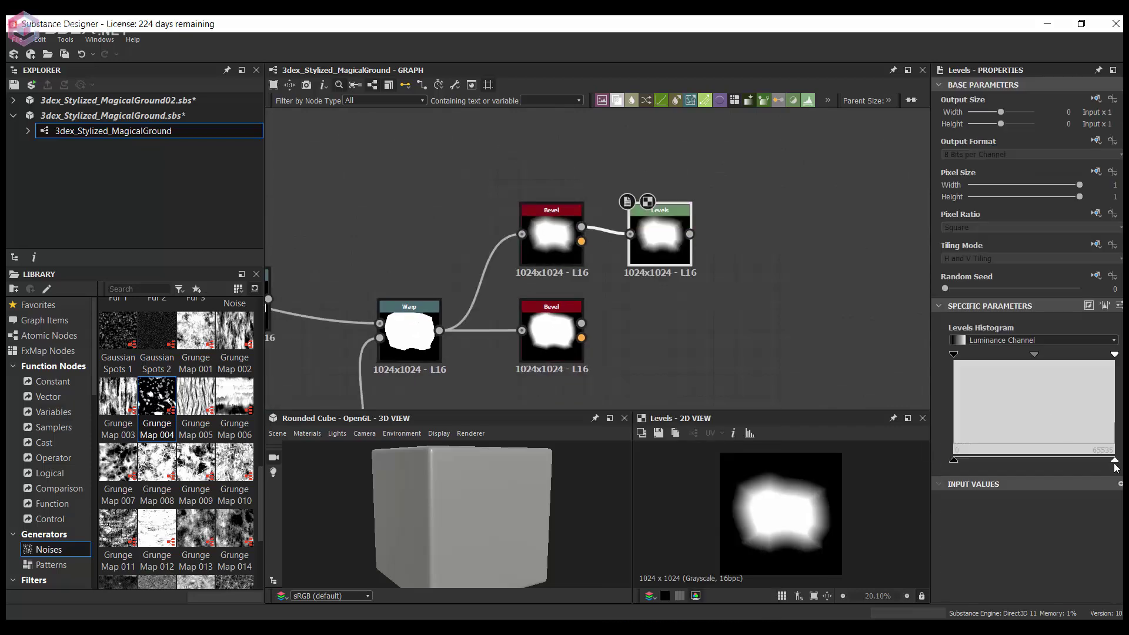
Darken the Levels white point and add a rotated, non-tiling Transformation 2D after it
{"action": "left_click_drag", "start_coordinate": [1114, 462], "coordinate": [1071, 459]}
{"action": "left_click_drag", "start_coordinate": [551, 224], "coordinate": [464, 180]}
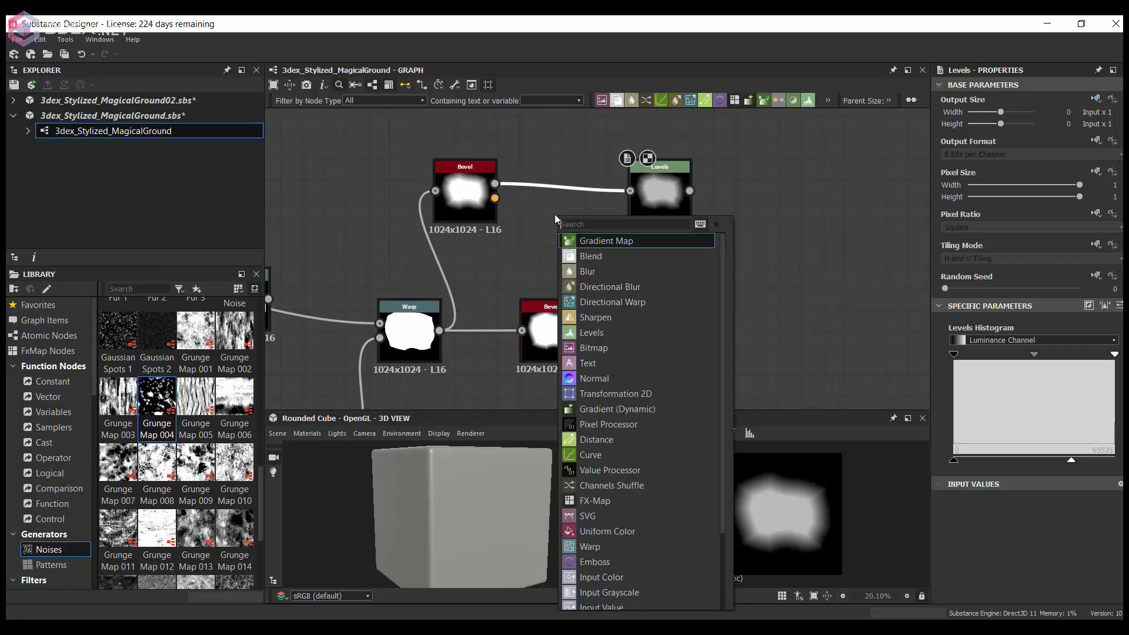
{"action": "key", "text": "space"}
{"action": "left_click", "coordinate": [638, 378]}
{"action": "left_click_drag", "start_coordinate": [850, 585], "coordinate": [863, 562]}
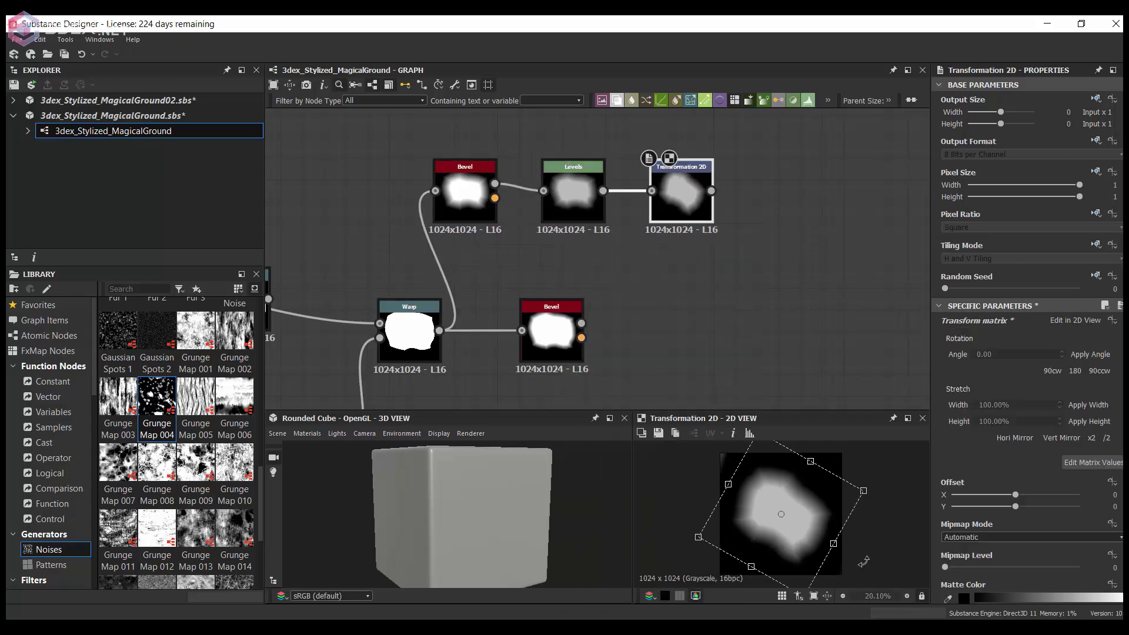
{"action": "left_click", "coordinate": [1084, 263]}
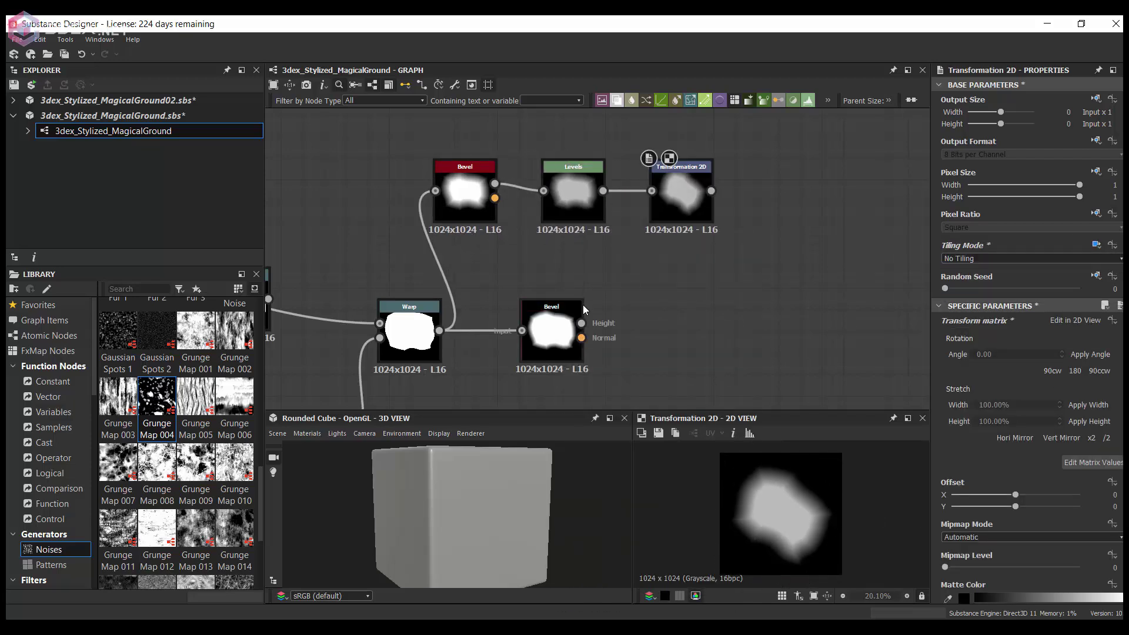
Add a Blend after the lower Bevel, feed in the transformed shape, and try blending modes
{"action": "right_click", "coordinate": [537, 355]}
{"action": "key", "text": "Escape"}
{"action": "key", "text": "ctrl+b"}
{"action": "left_click_drag", "start_coordinate": [711, 190], "coordinate": [716, 306]}
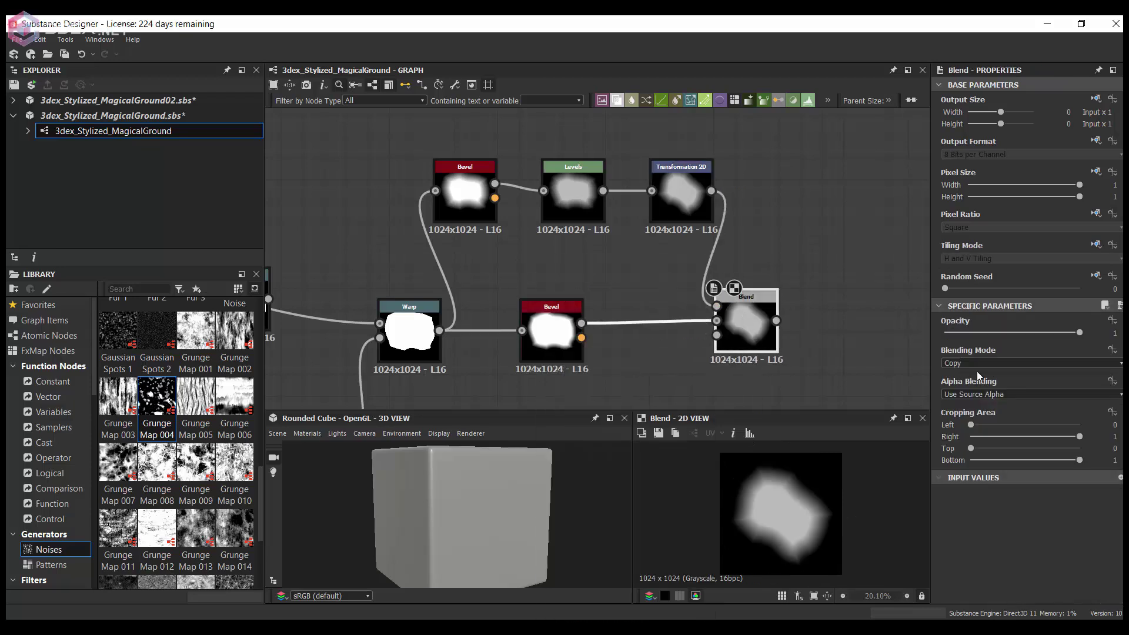
{"action": "left_click", "coordinate": [976, 363]}
{"action": "left_click", "coordinate": [962, 385]}
{"action": "key", "text": "Down"}
{"action": "key", "text": "Down"}
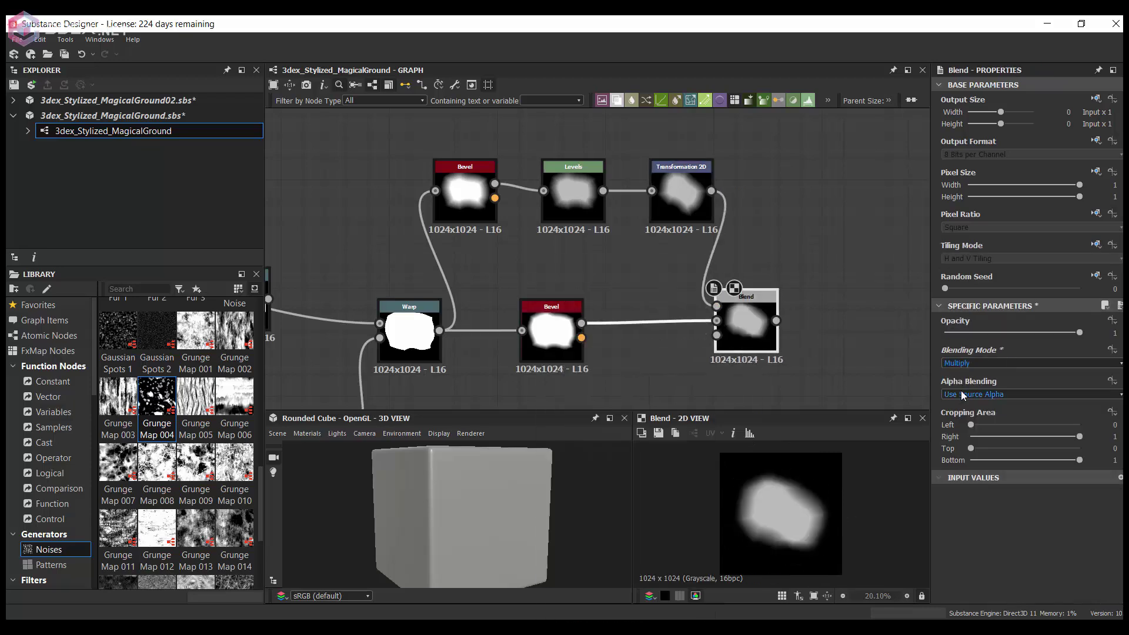
{"action": "key", "text": "Down"}
{"action": "key", "text": "Down"}
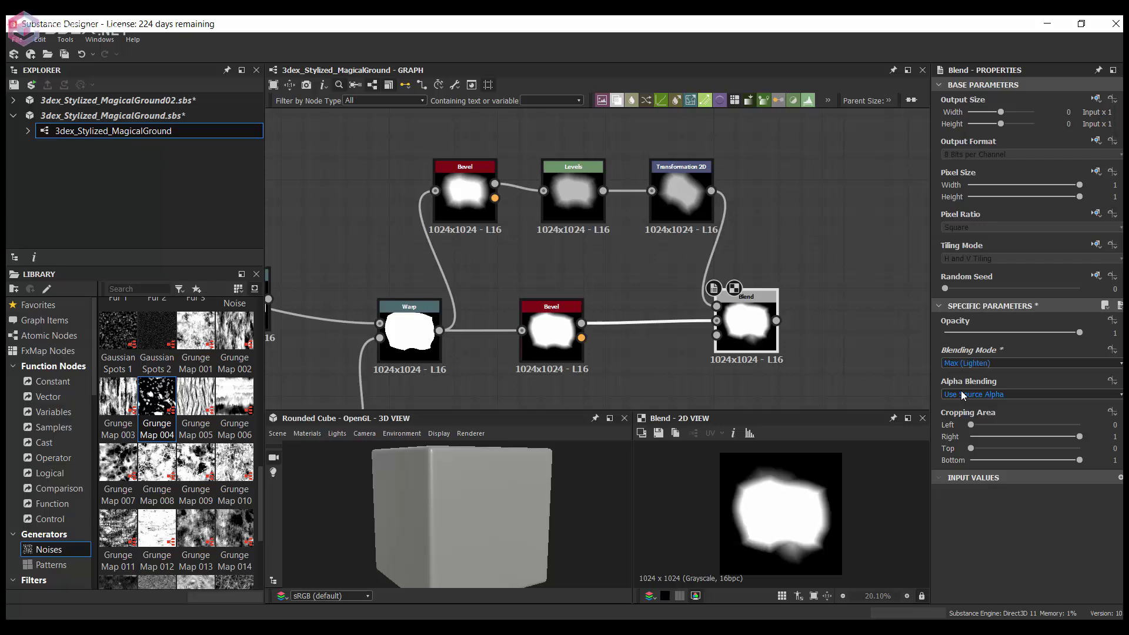
{"action": "key", "text": "Down"}
{"action": "key", "text": "Down"}
{"action": "key", "text": "Down"}
{"action": "key", "text": "Down"}
{"action": "key", "text": "Down"}
{"action": "key", "text": "Down"}
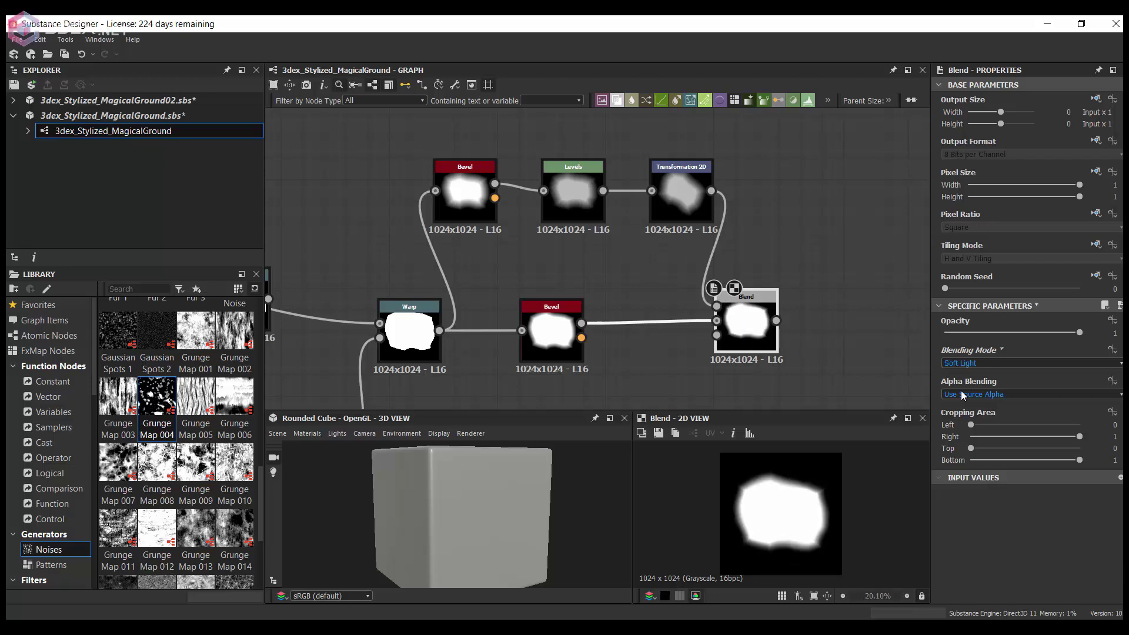
Make Bevel the Blend foreground and settle the blending mode on Multiply
{"action": "left_click_drag", "start_coordinate": [718, 190], "coordinate": [750, 322]}
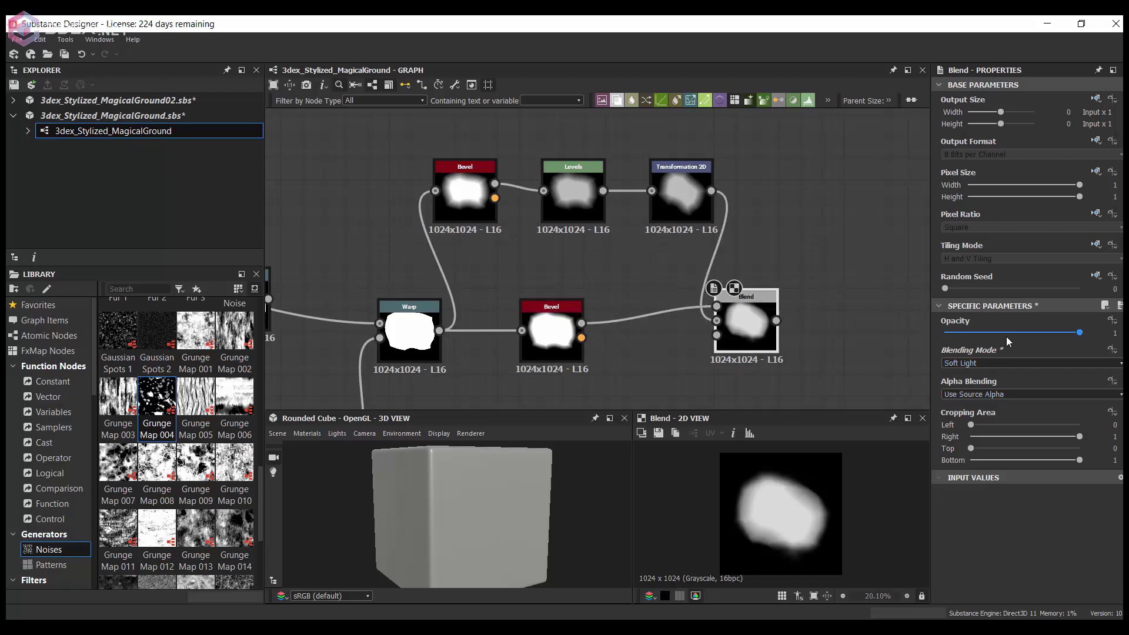
{"action": "scroll", "coordinate": [811, 498], "scroll_direction": "up", "scroll_amount": 1}
{"action": "left_click", "coordinate": [970, 363]}
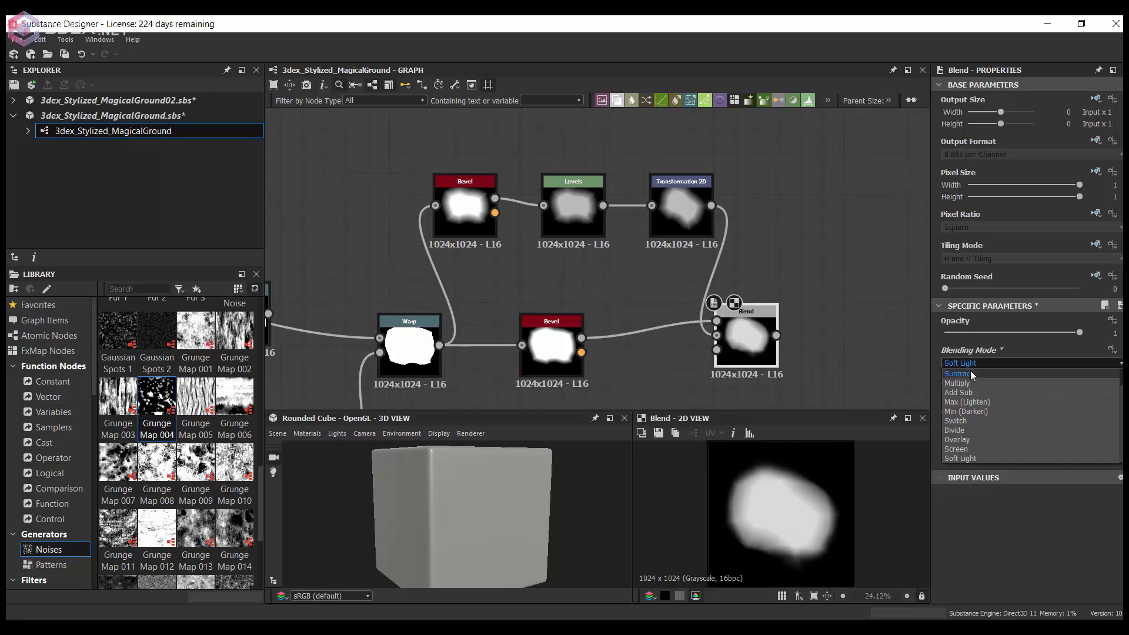
{"action": "left_click", "coordinate": [1017, 418]}
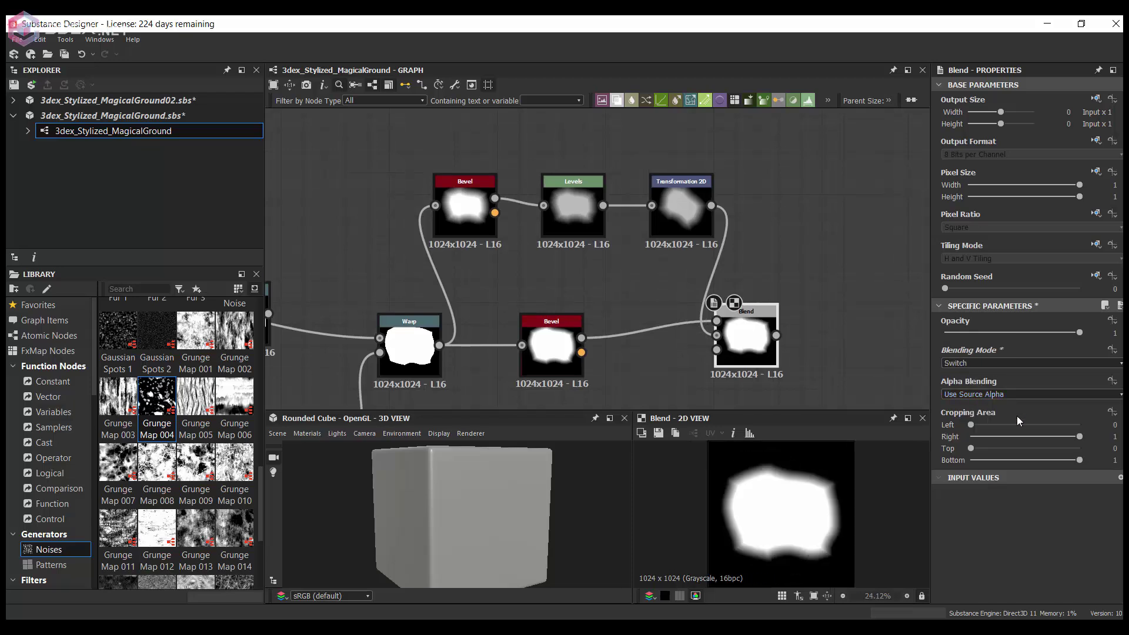
{"action": "key", "text": "Up"}
{"action": "key", "text": "Up"}
{"action": "key", "text": "Up"}
{"action": "key", "text": "Up"}
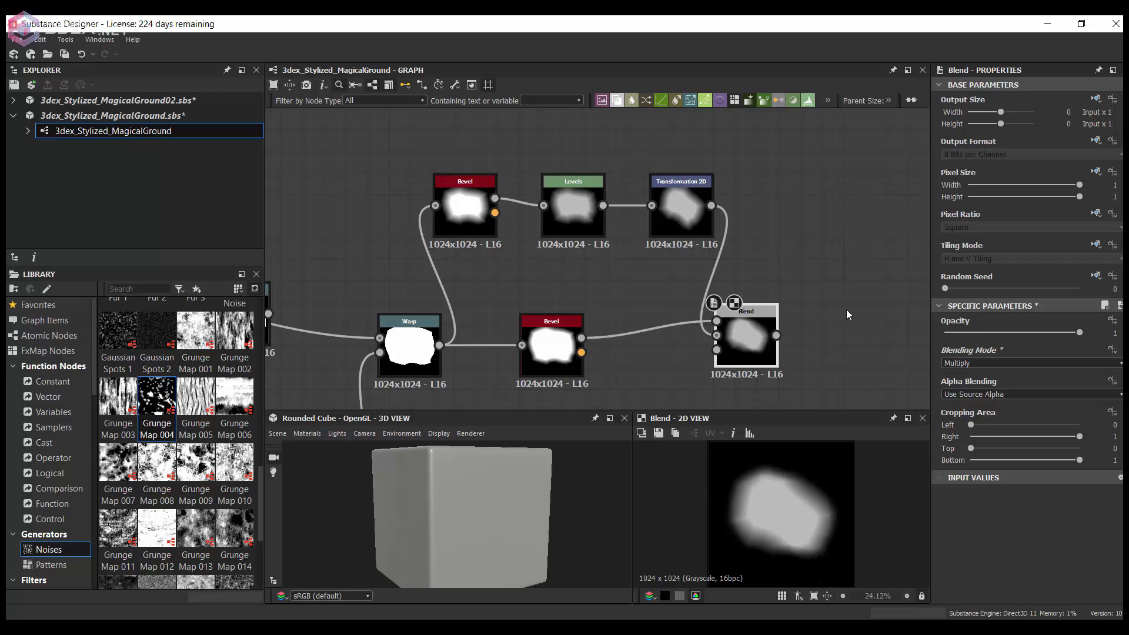
{"action": "scroll", "coordinate": [852, 314], "scroll_direction": "down", "scroll_amount": 3}
{"action": "scroll", "coordinate": [708, 310], "scroll_direction": "down", "scroll_amount": 3}
Add a Tile Random node after the Blend
{"action": "middle_click_drag", "start_coordinate": [707, 311], "coordinate": [616, 286]}
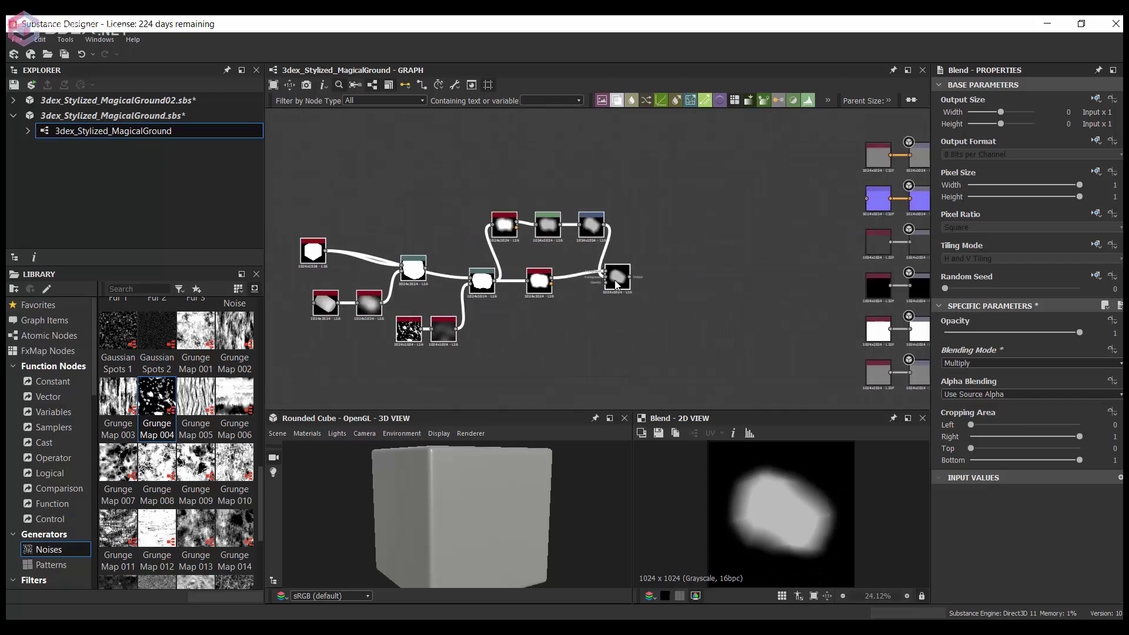
{"action": "scroll", "coordinate": [616, 286], "scroll_direction": "up", "scroll_amount": 2}
{"action": "key", "text": "space"}
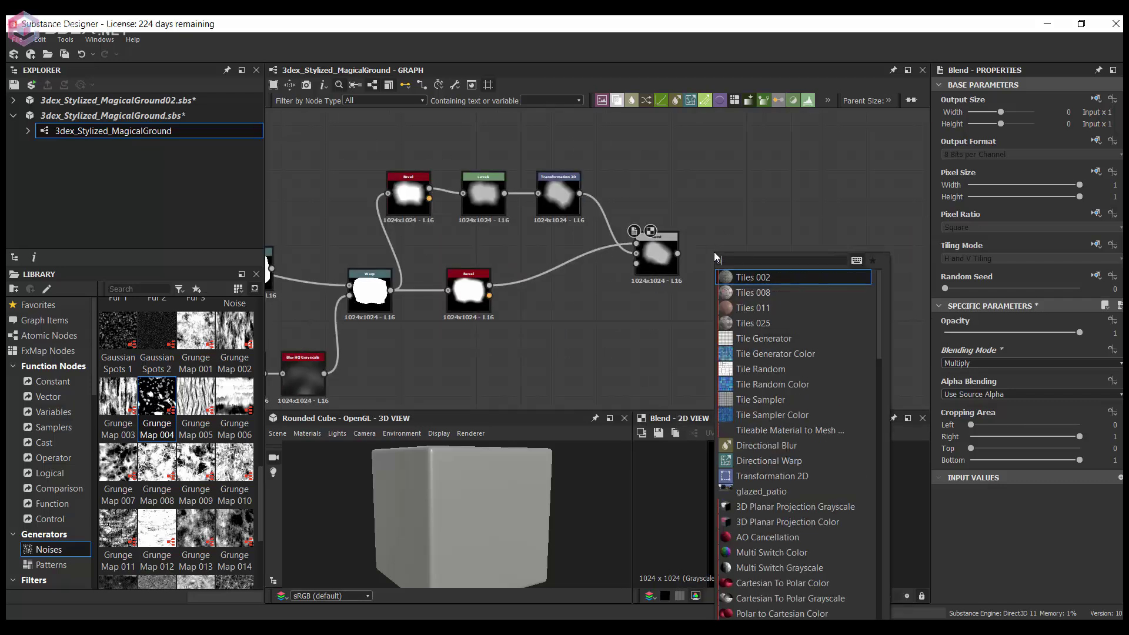
{"action": "type", "text": "tile ran"}
{"action": "key", "text": "Return"}
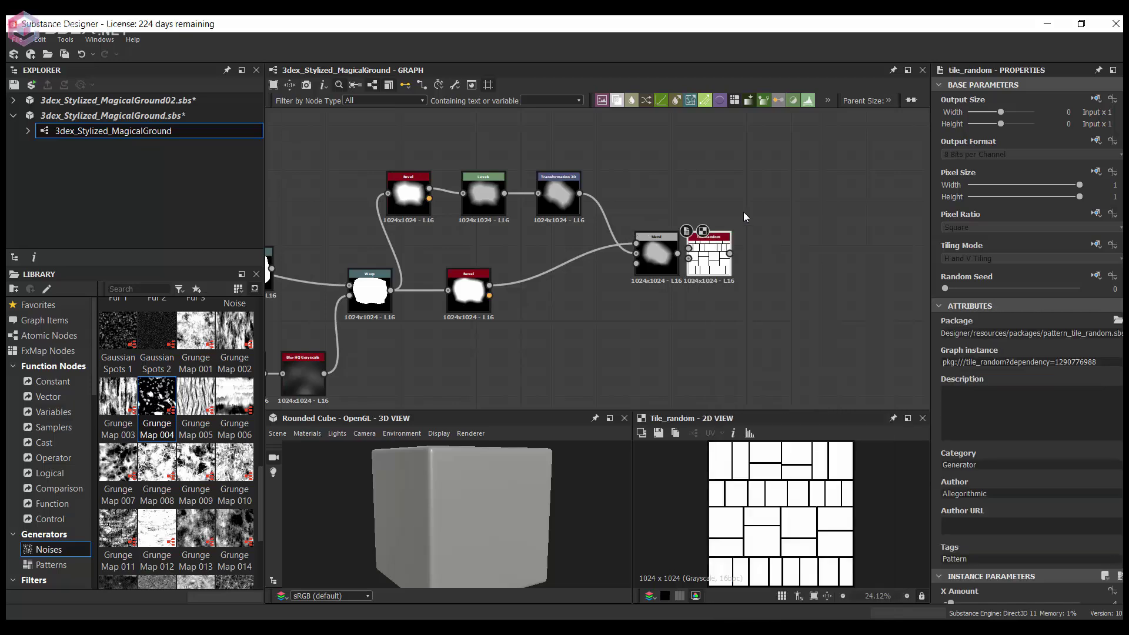
{"action": "scroll", "coordinate": [714, 250], "scroll_direction": "up", "scroll_amount": 2}
{"action": "left_click_drag", "start_coordinate": [714, 253], "coordinate": [756, 253]}
{"action": "scroll", "coordinate": [1049, 532], "scroll_direction": "down", "scroll_amount": 3}
Set the Tile Random pattern to Pattern Input
{"action": "left_click", "coordinate": [983, 500]}
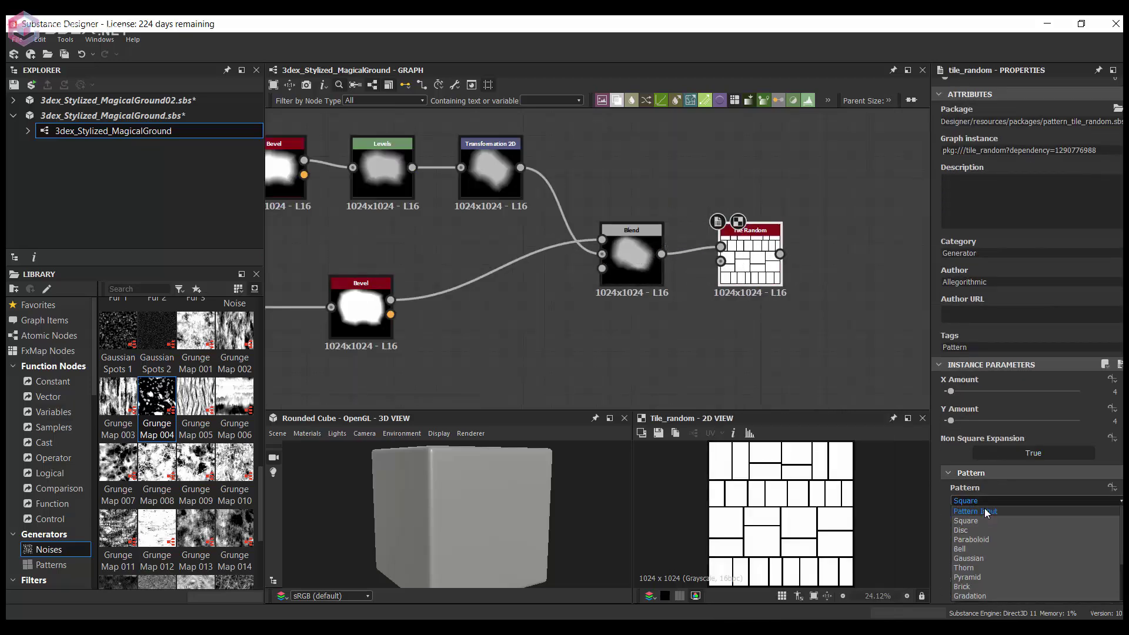
{"action": "mouse_move", "coordinate": [951, 391]}
{"action": "left_mouse_down"}
{"action": "mouse_move", "coordinate": [949, 421]}
{"action": "mouse_move", "coordinate": [990, 444]}
{"action": "mouse_move", "coordinate": [994, 418]}
{"action": "mouse_move", "coordinate": [958, 413]}
{"action": "left_mouse_up"}
{"action": "scroll", "coordinate": [977, 443], "scroll_direction": "down", "scroll_amount": 2}
{"action": "scroll", "coordinate": [977, 442], "scroll_direction": "down", "scroll_amount": 2}
{"action": "scroll", "coordinate": [1033, 477], "scroll_direction": "down", "scroll_amount": 3}
{"action": "scroll", "coordinate": [1033, 477], "scroll_direction": "down", "scroll_amount": 2}
{"action": "scroll", "coordinate": [1022, 463], "scroll_direction": "down", "scroll_amount": 3}
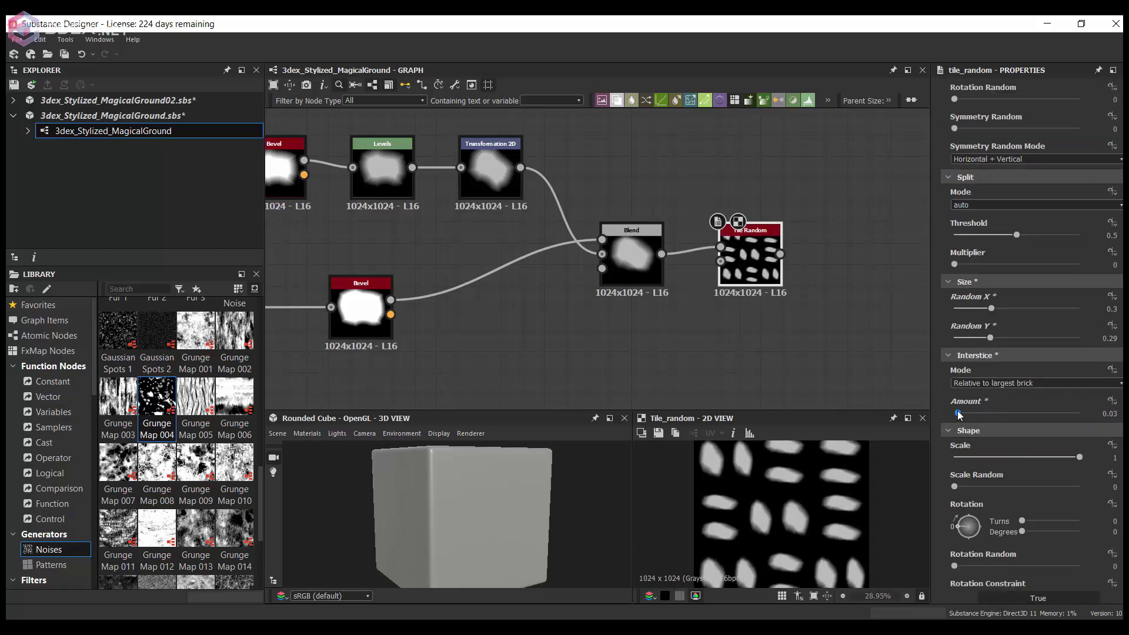
Give the tiles random scale, Max blending, random brightness and random rotation
{"action": "left_click", "coordinate": [977, 487]}
{"action": "key", "text": "Return"}
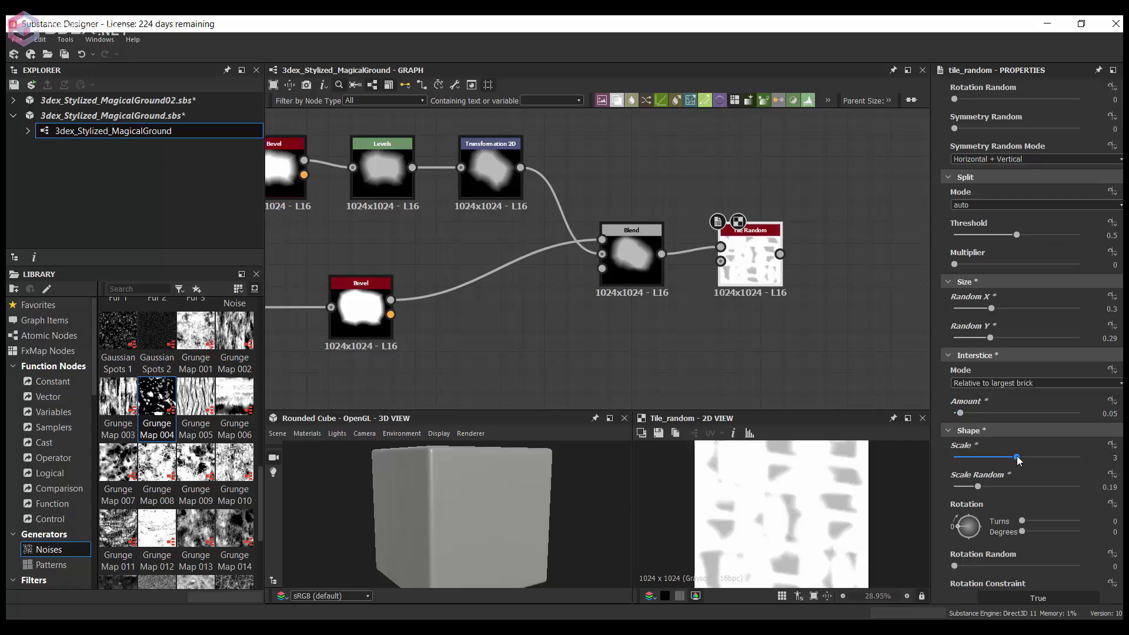
{"action": "scroll", "coordinate": [992, 484], "scroll_direction": "down", "scroll_amount": 9}
{"action": "scroll", "coordinate": [992, 484], "scroll_direction": "down", "scroll_amount": 2}
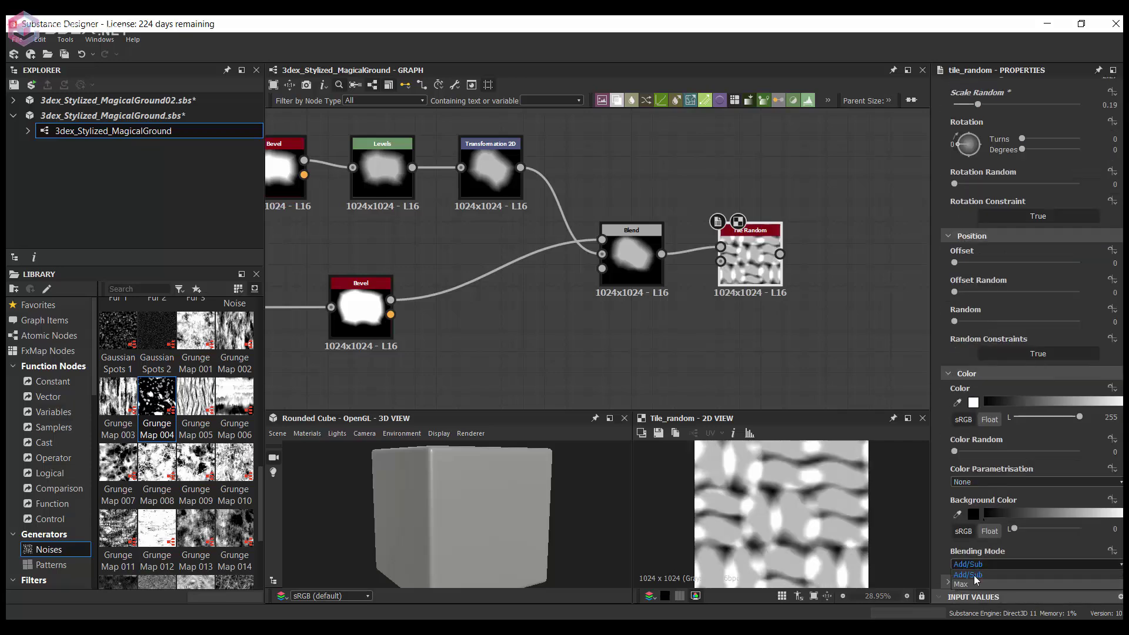
{"action": "left_click", "coordinate": [975, 582]}
{"action": "left_click_drag", "start_coordinate": [991, 451], "coordinate": [1050, 452]}
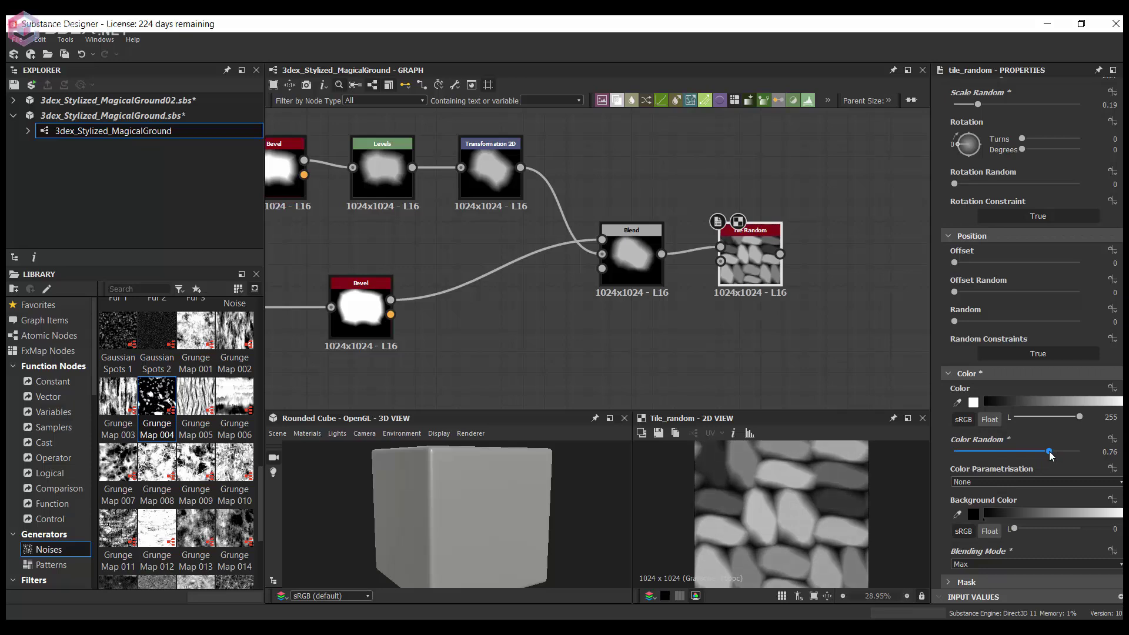
{"action": "scroll", "coordinate": [1035, 412], "scroll_direction": "up", "scroll_amount": 5}
{"action": "left_click_drag", "start_coordinate": [1000, 322], "coordinate": [1066, 334]}
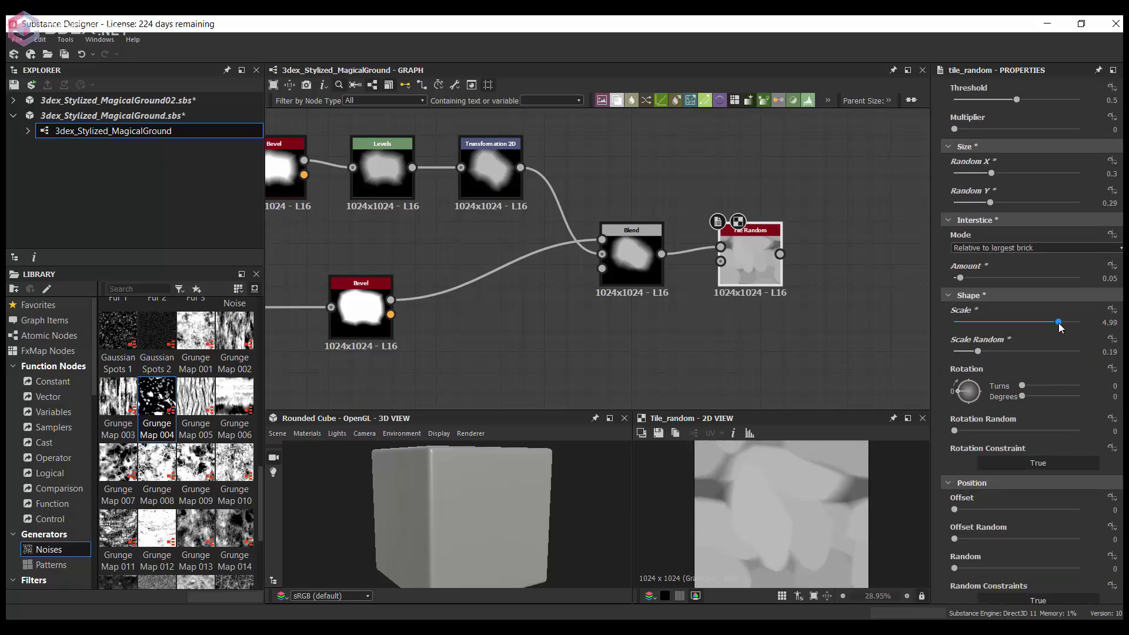
{"action": "left_click_drag", "start_coordinate": [955, 430], "coordinate": [985, 430]}
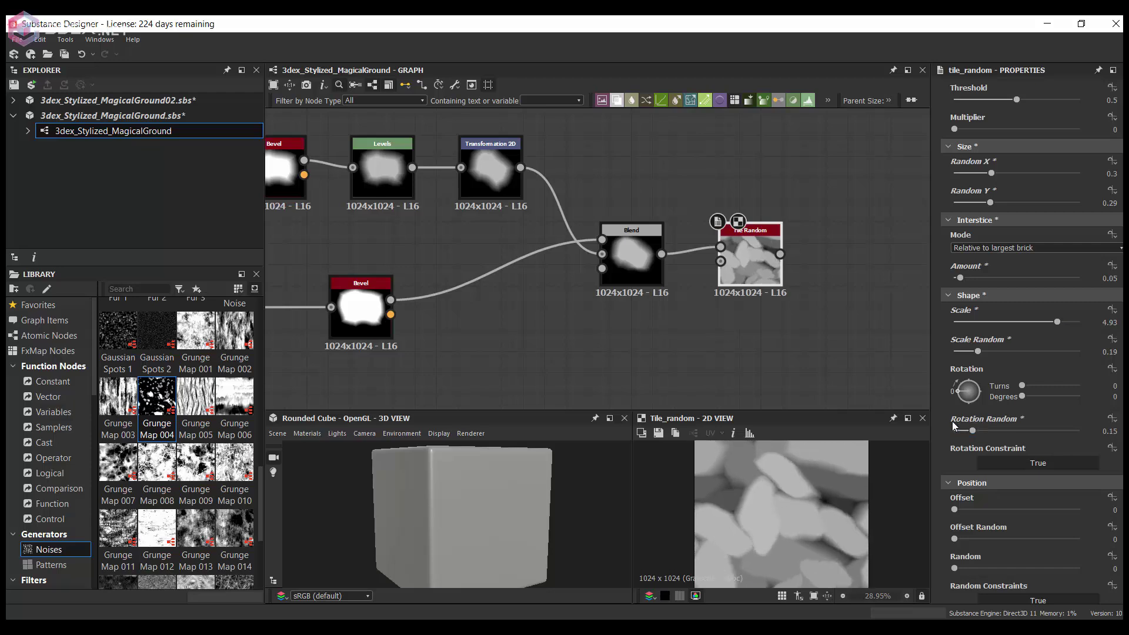
{"action": "scroll", "coordinate": [643, 210], "scroll_direction": "down", "scroll_amount": 2}
Set Normal intensity to 10 and add an HBAO node fed by Tile Random
{"action": "double_click", "coordinate": [835, 186]}
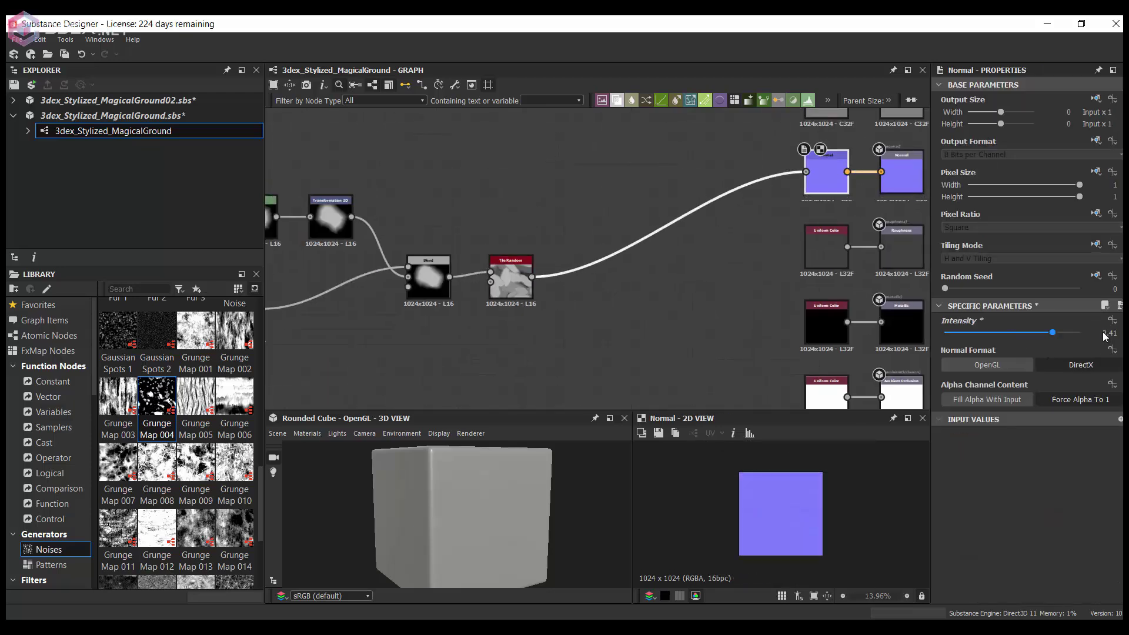
{"action": "type", "text": "10"}
{"action": "key", "text": "Return"}
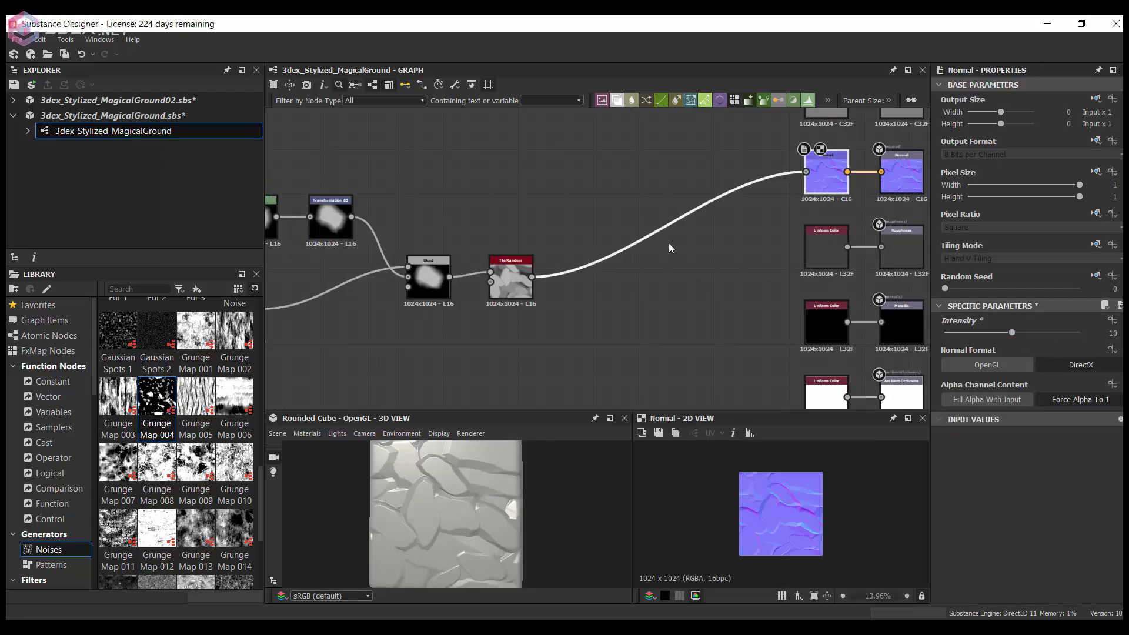
{"action": "middle_click_drag", "start_coordinate": [668, 242], "coordinate": [656, 205]}
{"action": "key", "text": "space"}
{"action": "type", "text": "amb"}
{"action": "key", "text": "Return"}
{"action": "mouse_move", "coordinate": [592, 378]}
{"action": "left_mouse_down"}
{"action": "mouse_move", "coordinate": [651, 304]}
{"action": "mouse_move", "coordinate": [867, 359]}
{"action": "left_mouse_up"}
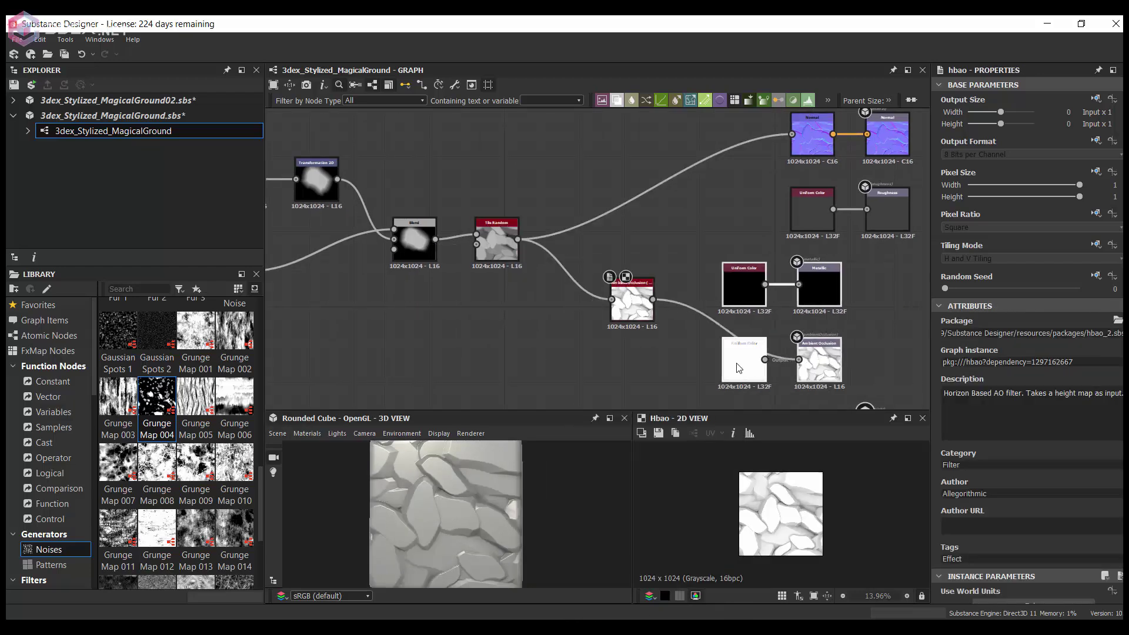
{"action": "scroll", "coordinate": [629, 254], "scroll_direction": "up", "scroll_amount": 3}
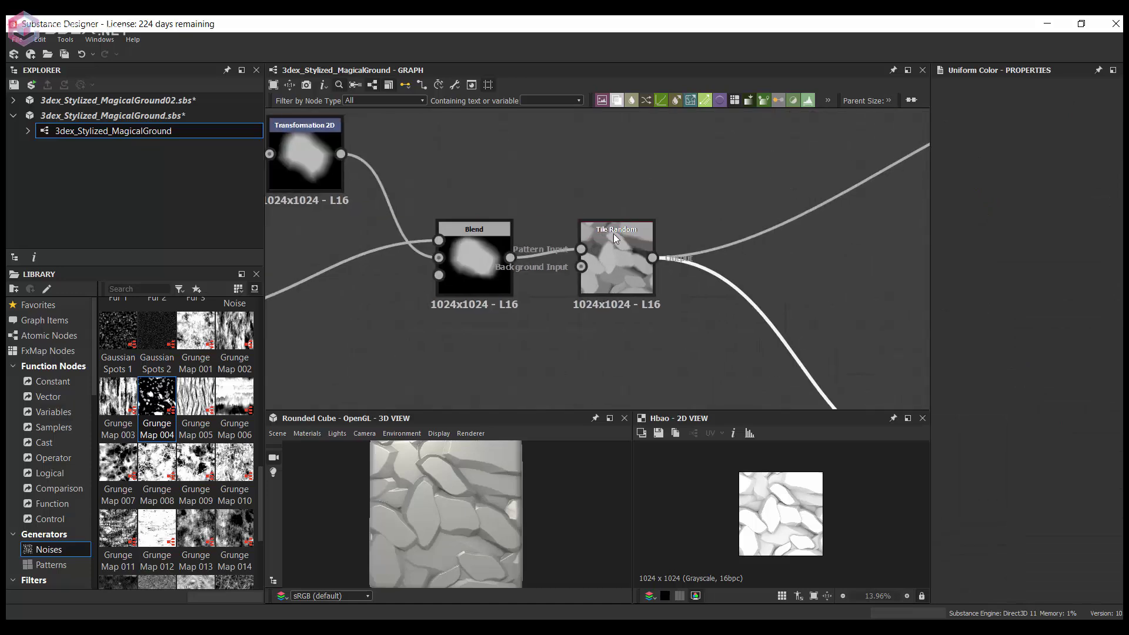
Try horizontal and vertical Tile Random splitting, returning it to Auto with tiled preview
{"action": "double_click", "coordinate": [615, 268]}
{"action": "scroll", "coordinate": [1042, 458], "scroll_direction": "down", "scroll_amount": 3}
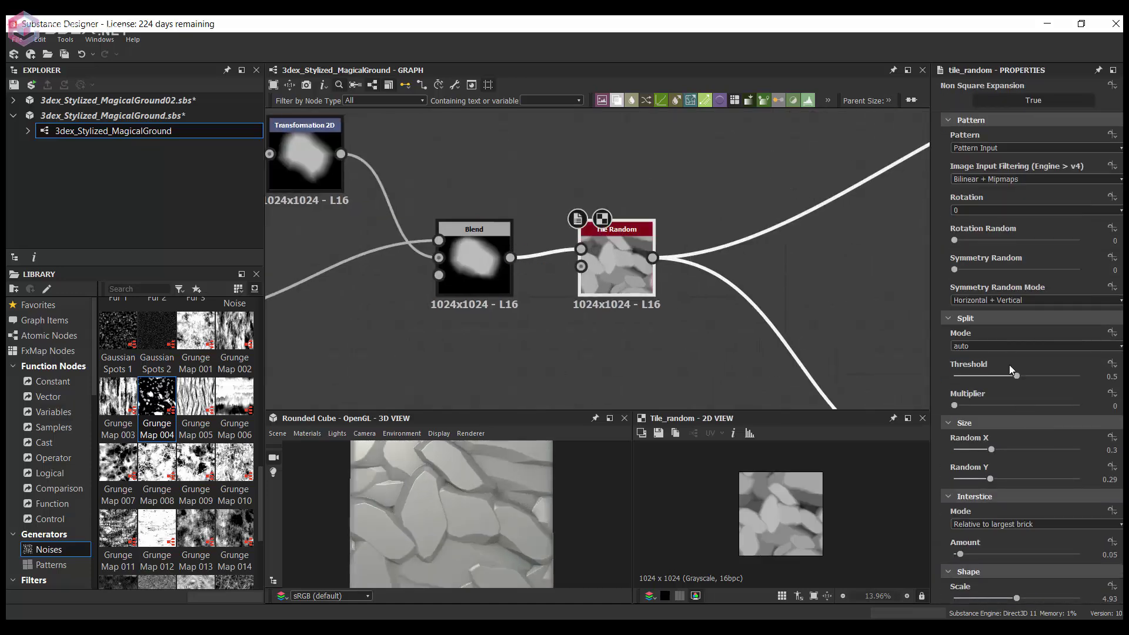
{"action": "left_click", "coordinate": [986, 375]}
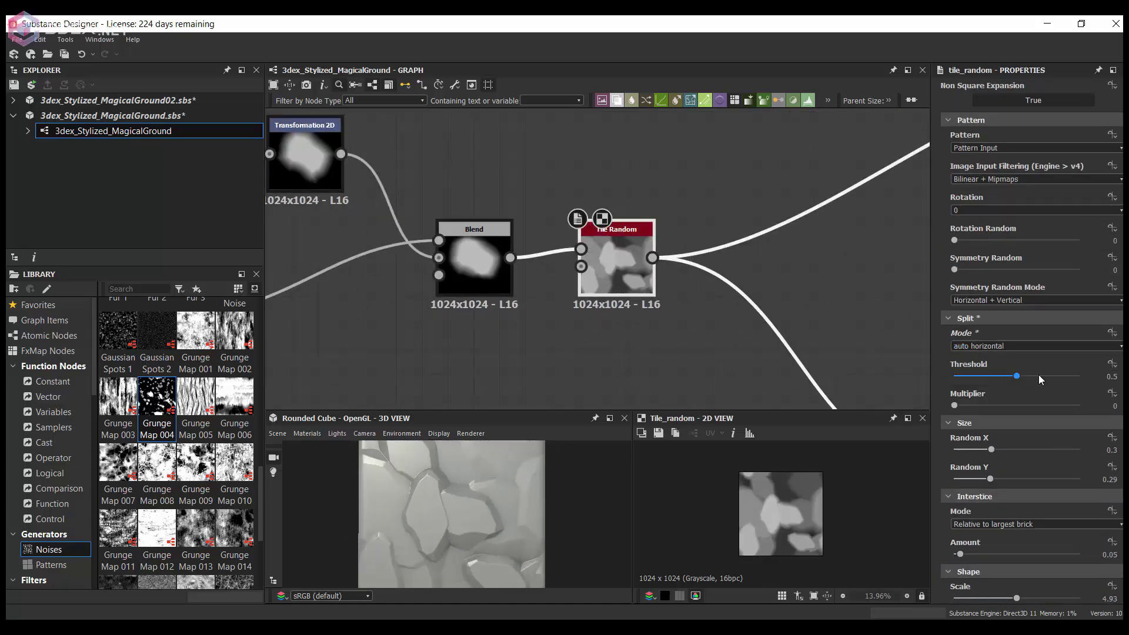
{"action": "left_click", "coordinate": [990, 385]}
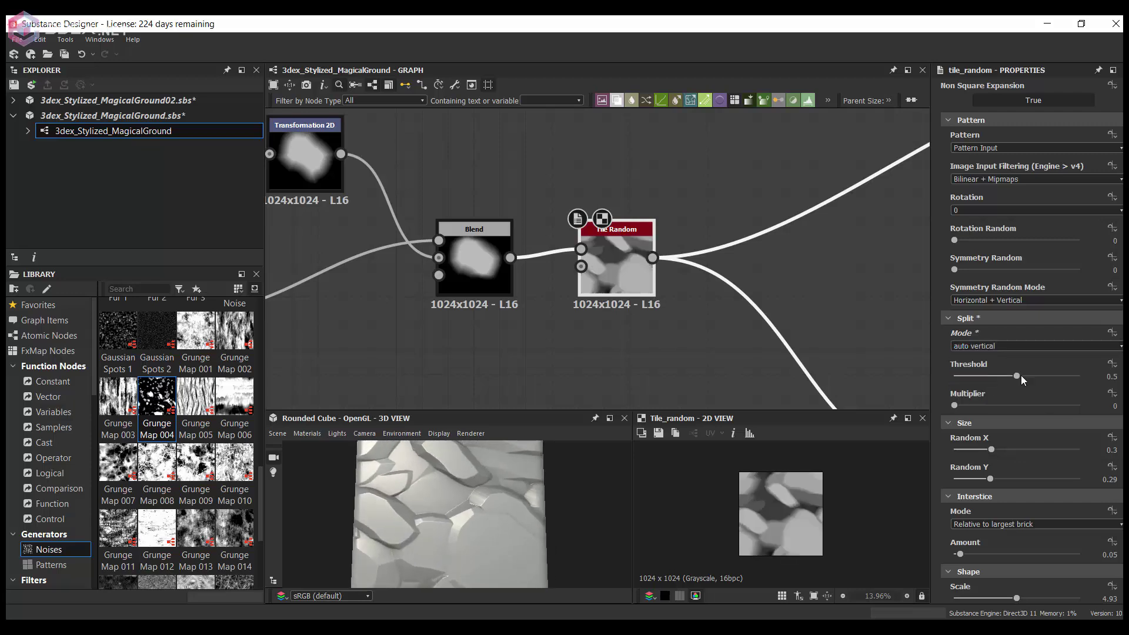
{"action": "left_click", "coordinate": [1000, 345]}
{"action": "left_click", "coordinate": [979, 375]}
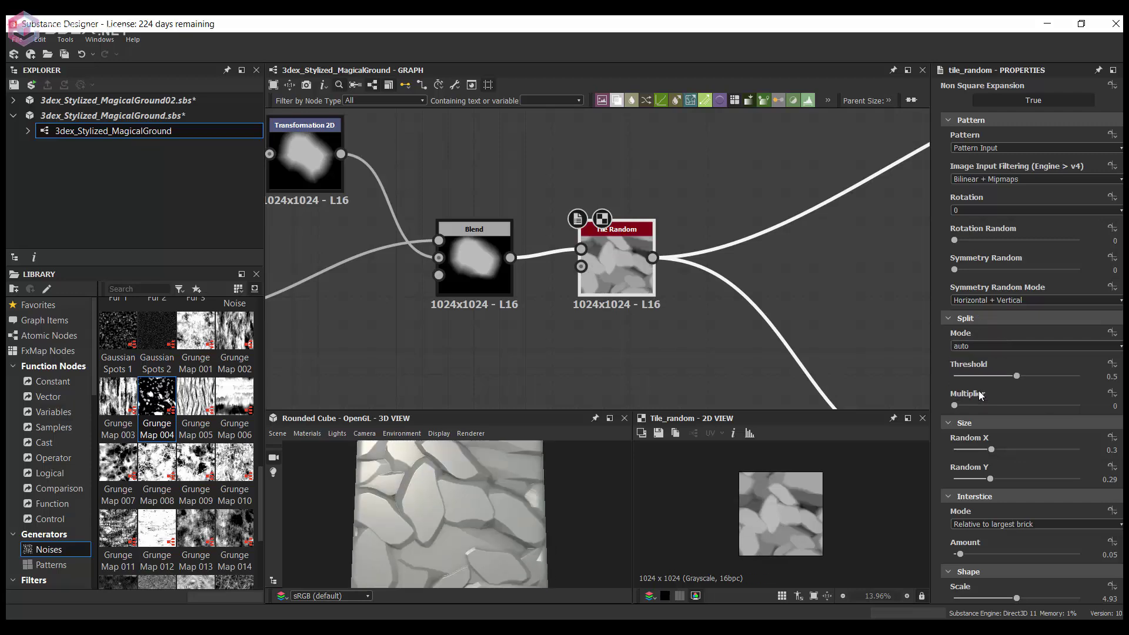
{"action": "key", "text": "t"}
{"action": "scroll", "coordinate": [862, 500], "scroll_direction": "up", "scroll_amount": 1}
{"action": "left_click", "coordinate": [1000, 346]}
{"action": "left_click", "coordinate": [979, 355]}
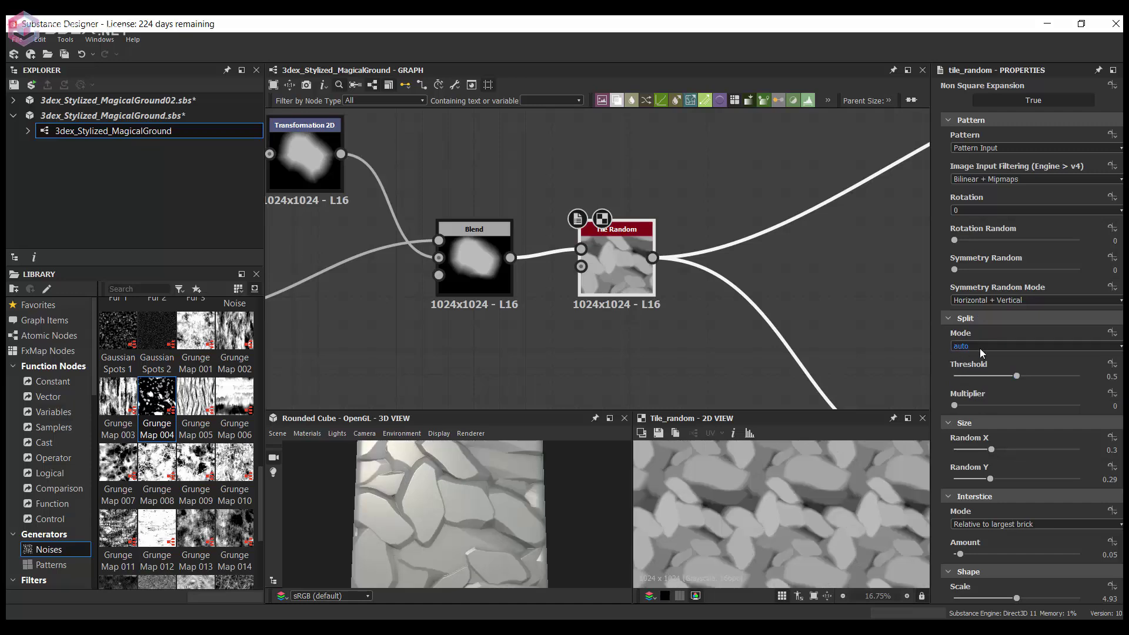
Set Tile Random position offset 1, position random 0.32 and shape scale about 6.08
{"action": "scroll", "coordinate": [1047, 441], "scroll_direction": "down", "scroll_amount": 5}
{"action": "left_click_drag", "start_coordinate": [1017, 362], "coordinate": [1088, 364]}
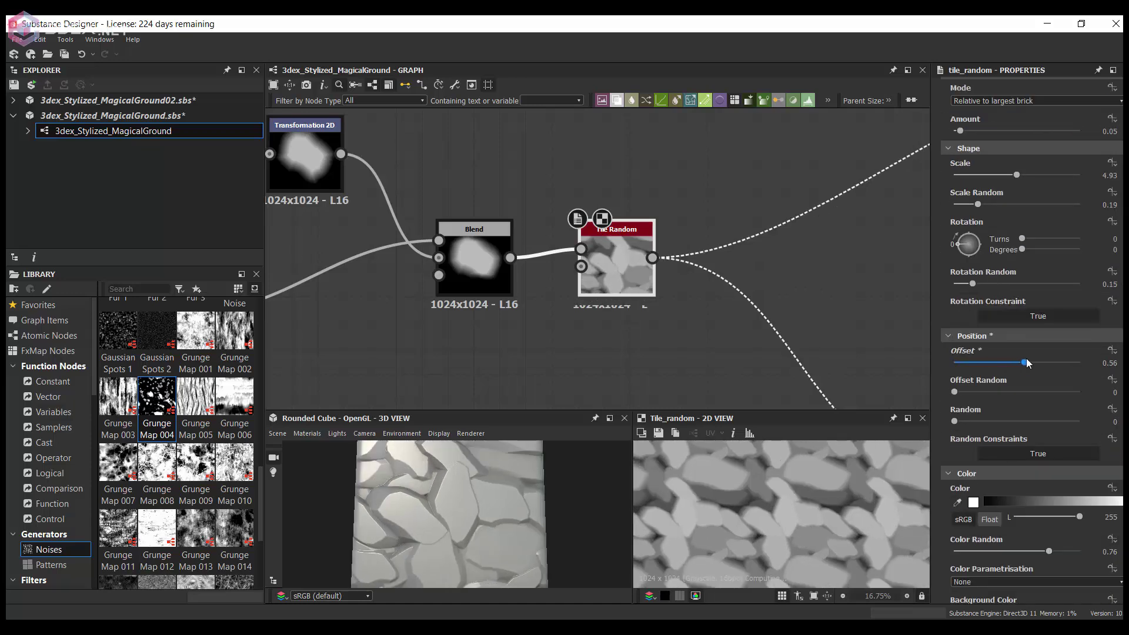
{"action": "mouse_move", "coordinate": [956, 422]}
{"action": "left_mouse_down"}
{"action": "mouse_move", "coordinate": [997, 420]}
{"action": "mouse_move", "coordinate": [989, 398]}
{"action": "mouse_move", "coordinate": [936, 391]}
{"action": "left_mouse_up"}
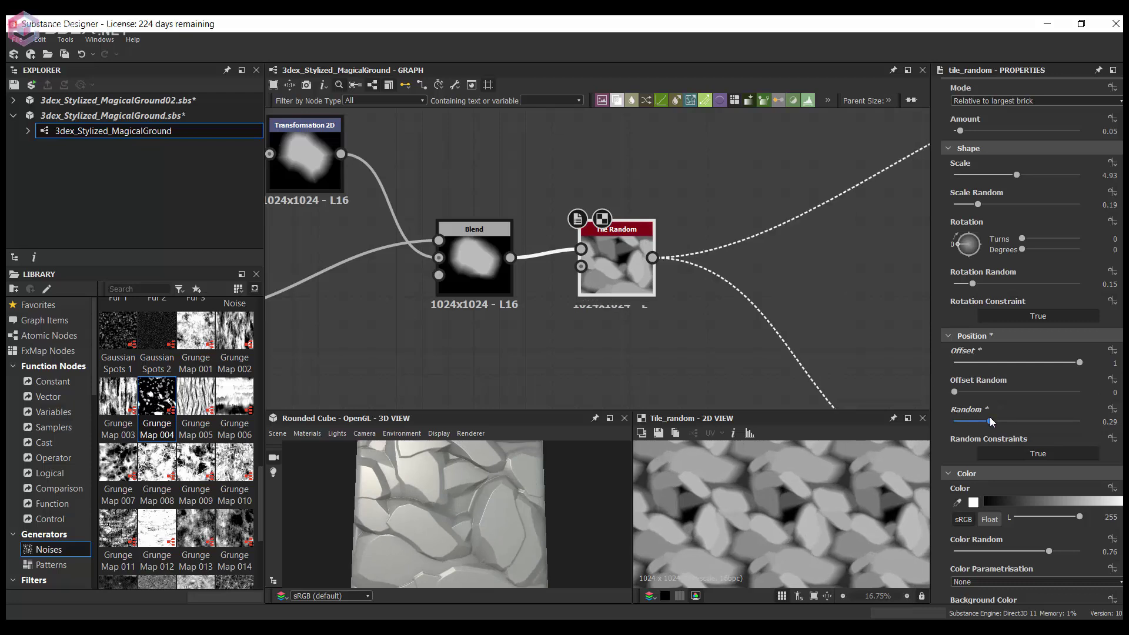
{"action": "left_click_drag", "start_coordinate": [992, 421], "coordinate": [997, 407]}
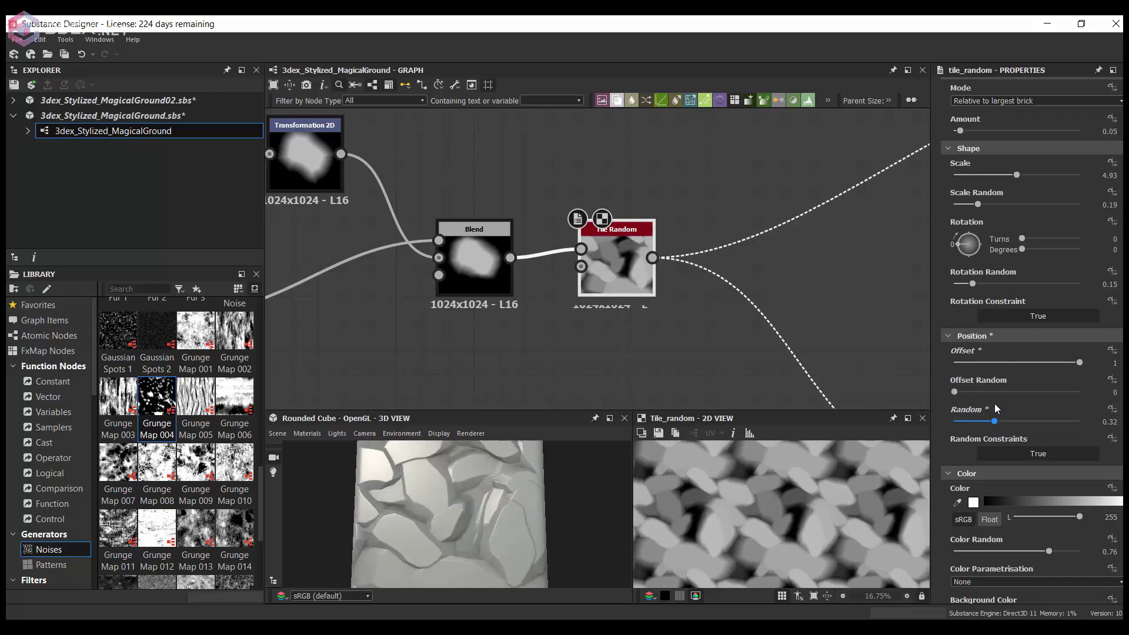
{"action": "scroll", "coordinate": [1006, 328], "scroll_direction": "up", "scroll_amount": 3}
{"action": "left_click_drag", "start_coordinate": [1021, 282], "coordinate": [1035, 274]}
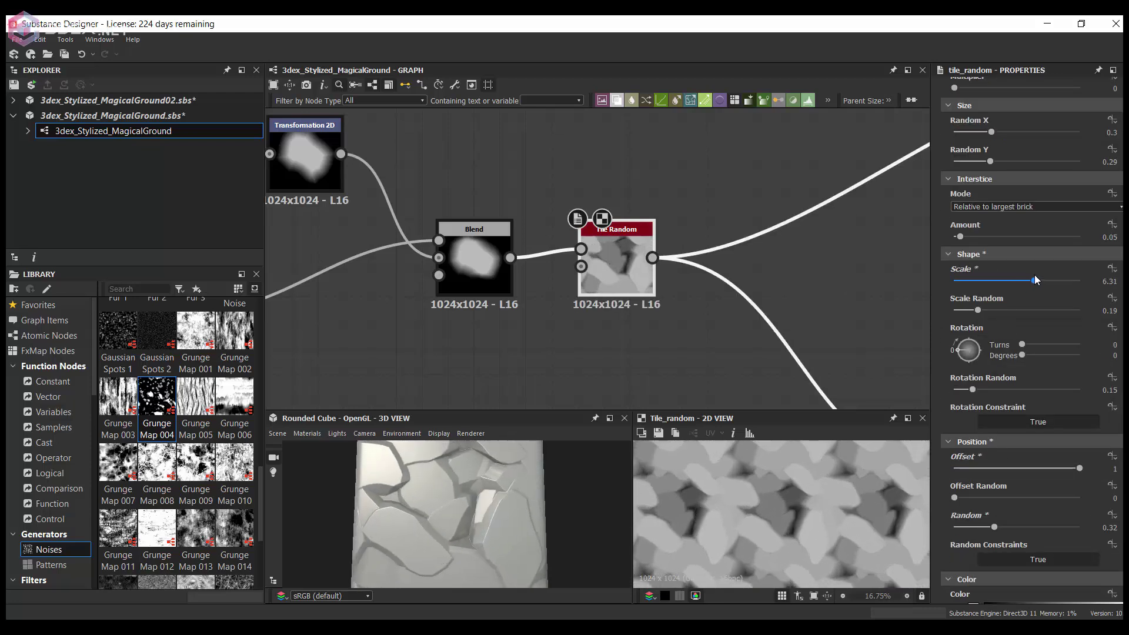
{"action": "left_click_drag", "start_coordinate": [447, 518], "coordinate": [458, 503]}
Duplicate the Tile Random node and place the copy below the original
{"action": "key", "text": "ctrl+d"}
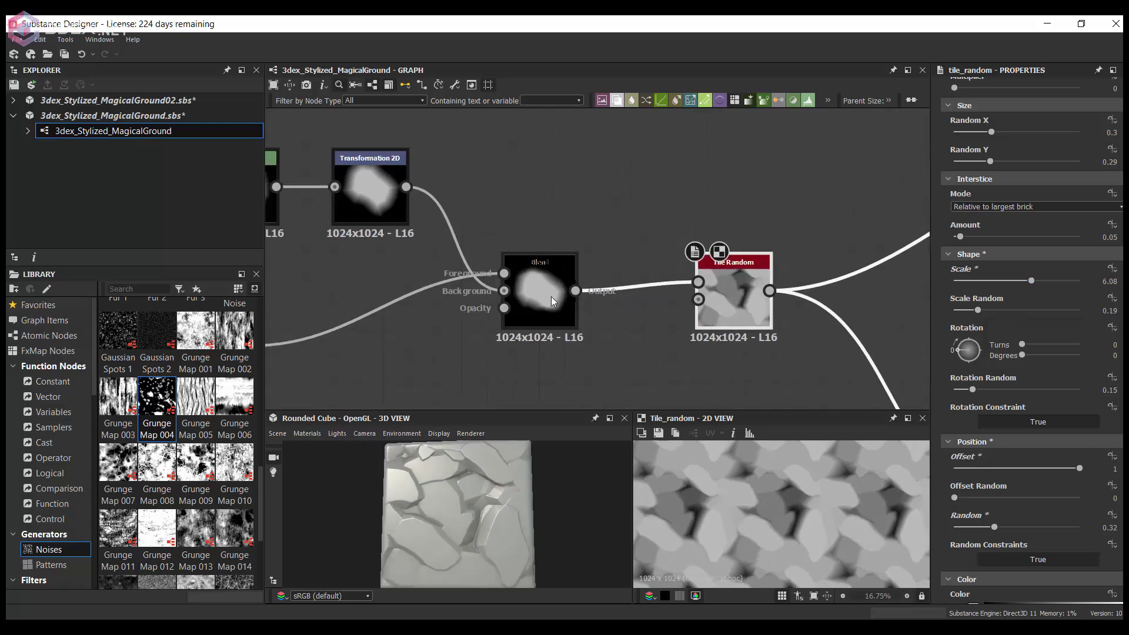
{"action": "mouse_move", "coordinate": [647, 247]}
{"action": "left_mouse_down"}
{"action": "mouse_move", "coordinate": [617, 320]}
{"action": "mouse_move", "coordinate": [632, 347]}
{"action": "left_mouse_up"}
{"action": "scroll", "coordinate": [1056, 387], "scroll_direction": "down", "scroll_amount": 4}
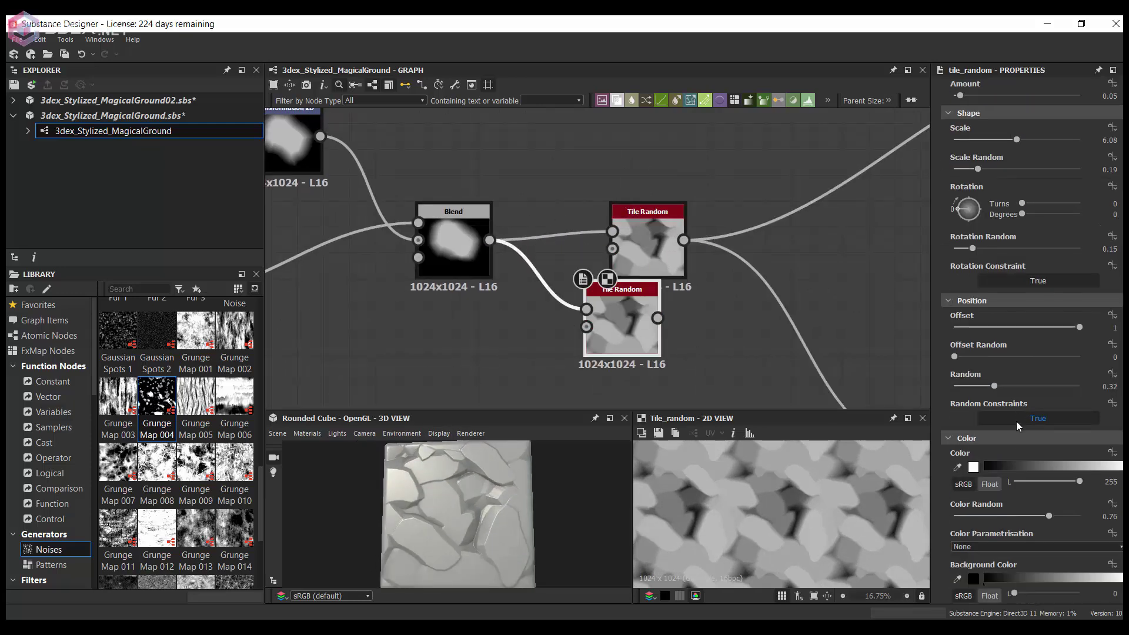
{"action": "scroll", "coordinate": [1017, 421], "scroll_direction": "up", "scroll_amount": 5}
{"action": "left_click_drag", "start_coordinate": [1032, 316], "coordinate": [1010, 317]}
{"action": "middle_click_drag", "start_coordinate": [735, 176], "coordinate": [686, 188]}
{"action": "left_click_drag", "start_coordinate": [598, 235], "coordinate": [573, 194]}
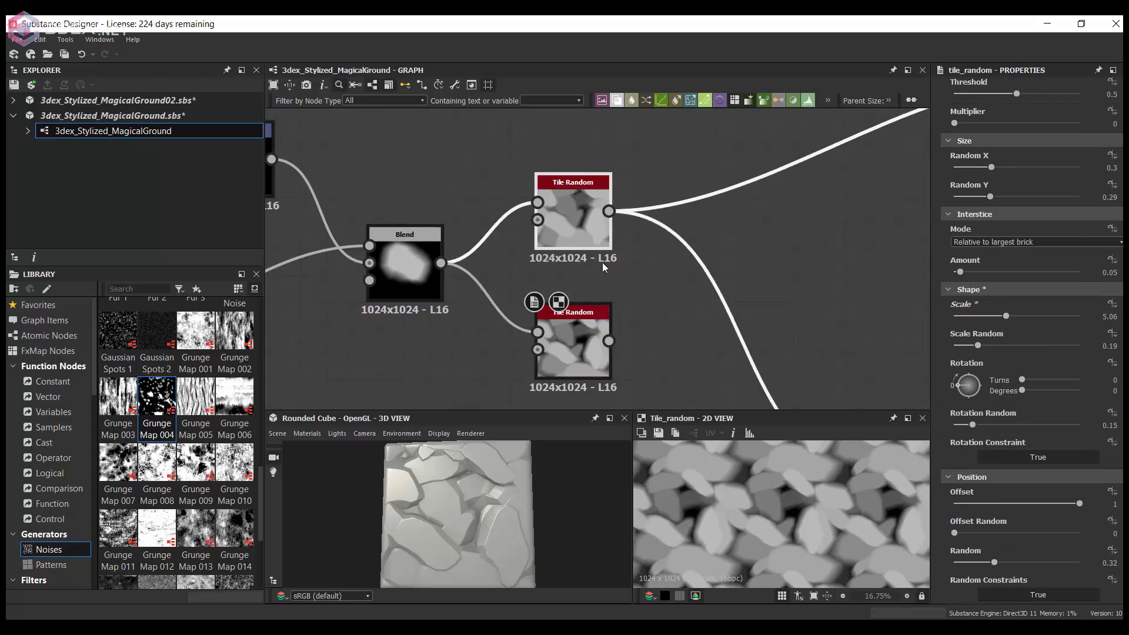
Add a Height Blend node, plus a Histogram Range after the lower Tile Random
{"action": "key", "text": "space"}
{"action": "type", "text": "hel"}
{"action": "key", "text": "Return"}
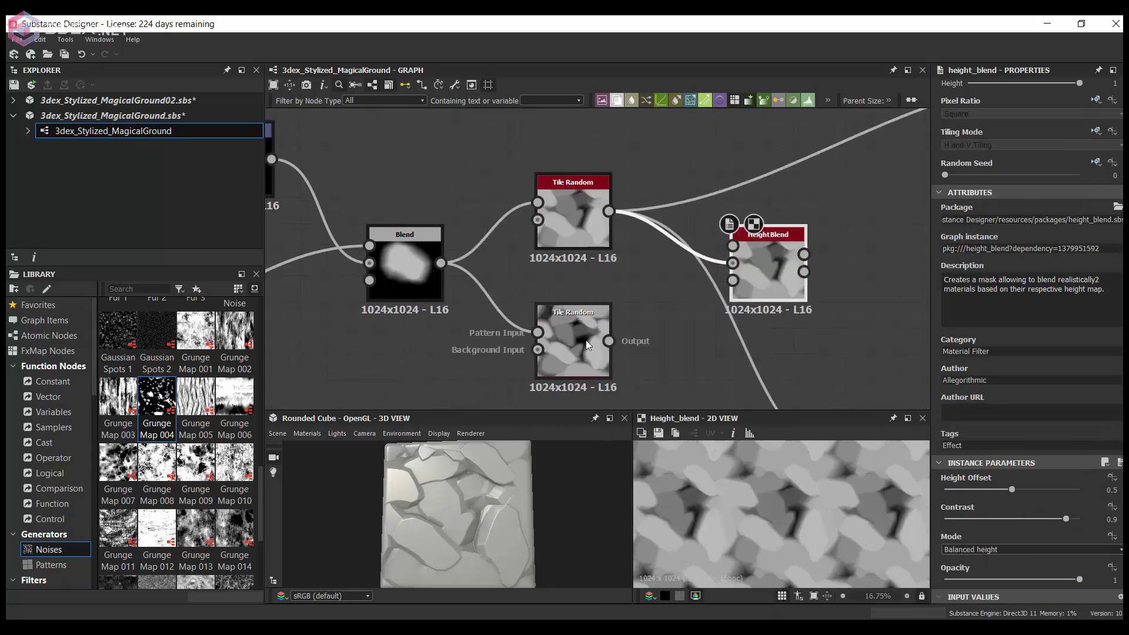
{"action": "left_click", "coordinate": [594, 372]}
{"action": "key", "text": "space"}
{"action": "type", "text": "his"}
{"action": "left_click", "coordinate": [659, 282]}
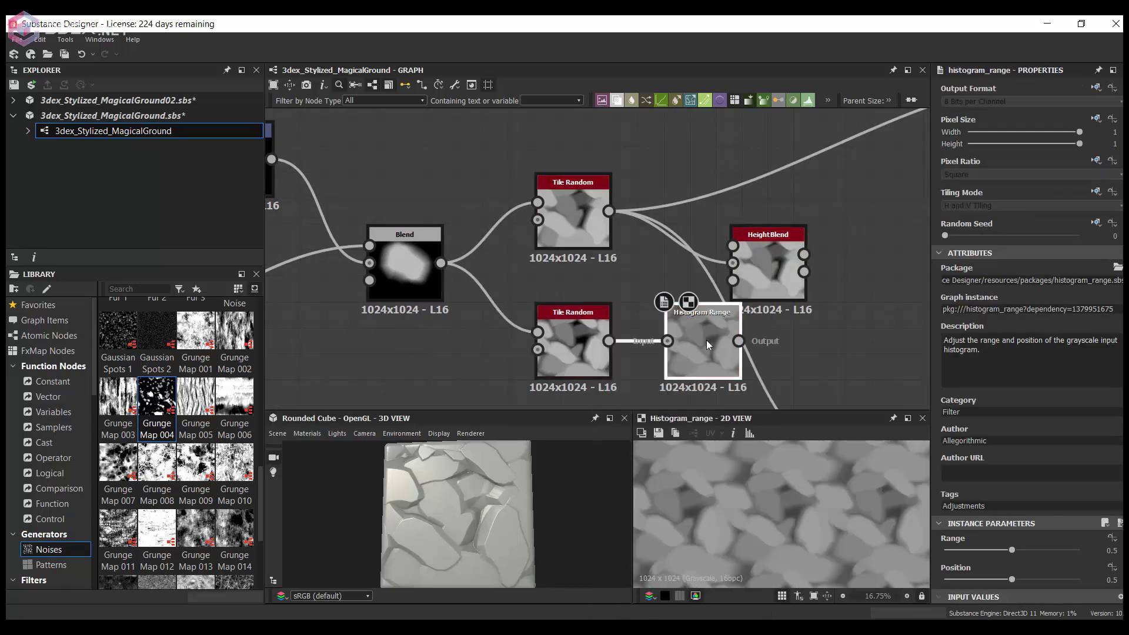
{"action": "left_click_drag", "start_coordinate": [1012, 579], "coordinate": [1037, 580]}
Connect the Height Blend output to the Normal node and tidy the layout
{"action": "left_click", "coordinate": [746, 247]}
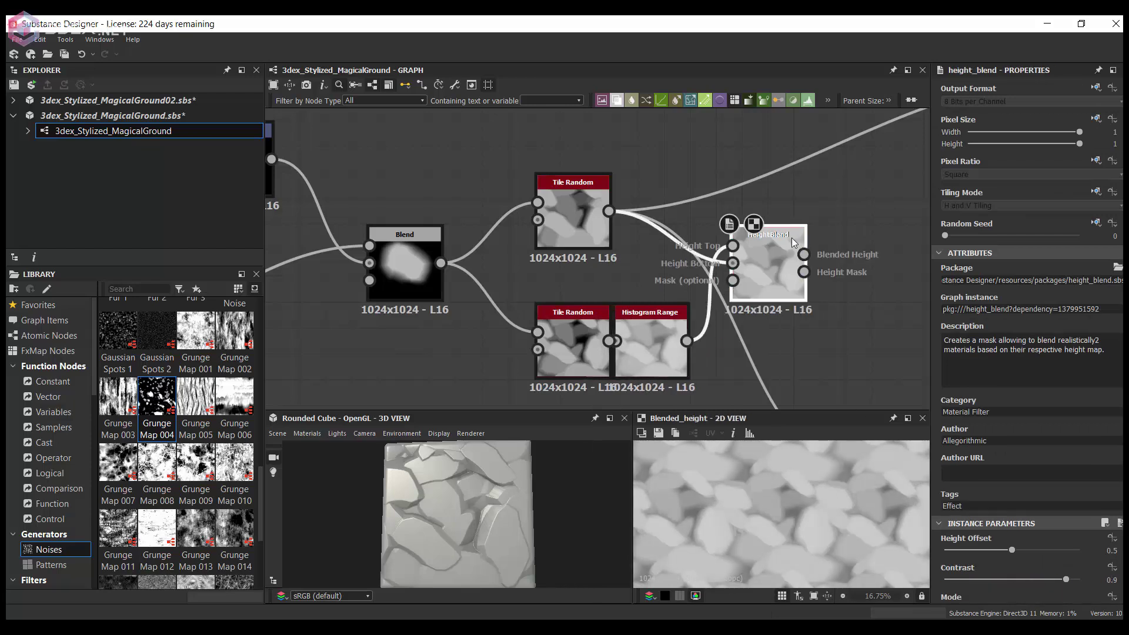
{"action": "scroll", "coordinate": [650, 314], "scroll_direction": "down", "scroll_amount": 2}
{"action": "left_click_drag", "start_coordinate": [651, 304], "coordinate": [646, 305]}
{"action": "middle_click_drag", "start_coordinate": [681, 408], "coordinate": [684, 318]}
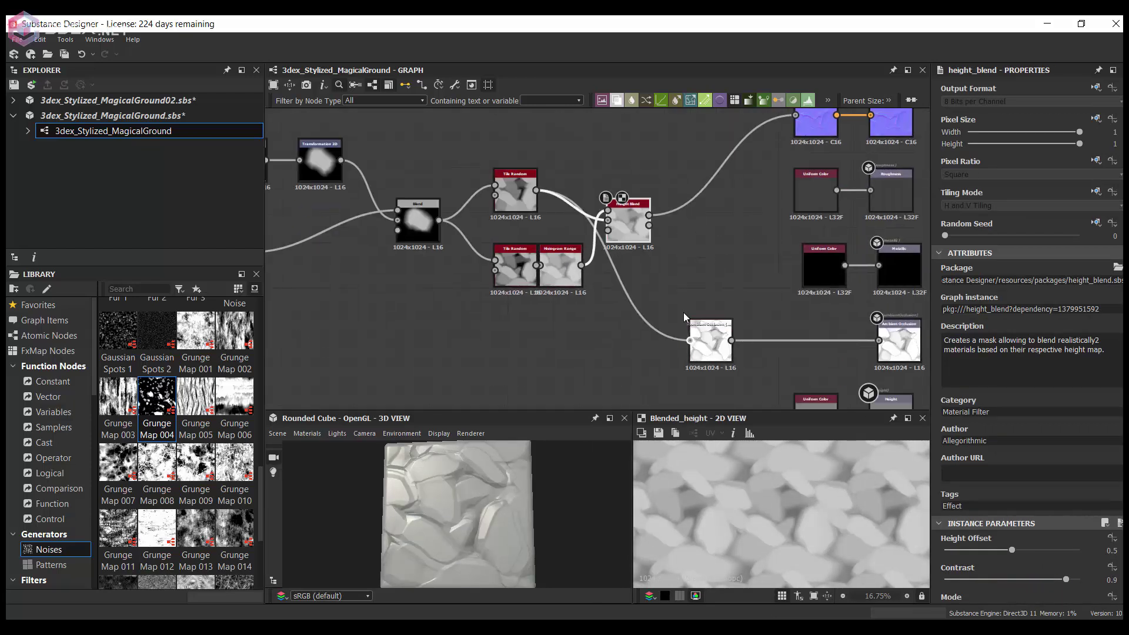
{"action": "left_click_drag", "start_coordinate": [730, 359], "coordinate": [805, 353]}
{"action": "left_click_drag", "start_coordinate": [628, 230], "coordinate": [659, 229]}
Set Histogram Range to range 0.8, position 0.64, and lower the copy's Scale to 3.69
{"action": "left_click", "coordinate": [560, 268]}
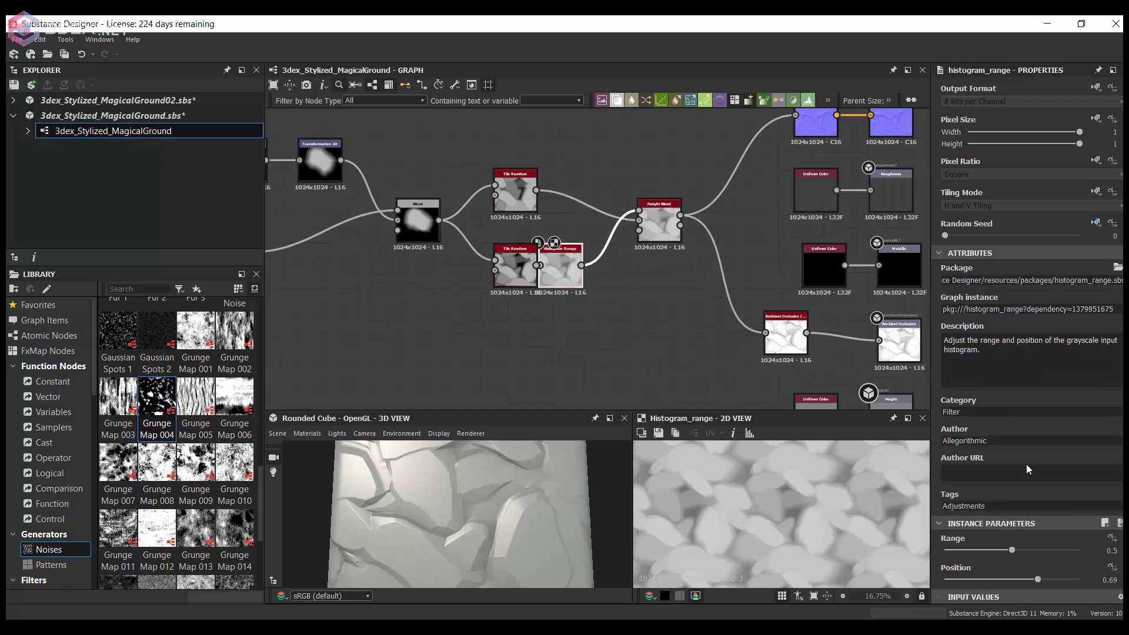
{"action": "left_click_drag", "start_coordinate": [1004, 550], "coordinate": [1087, 550]}
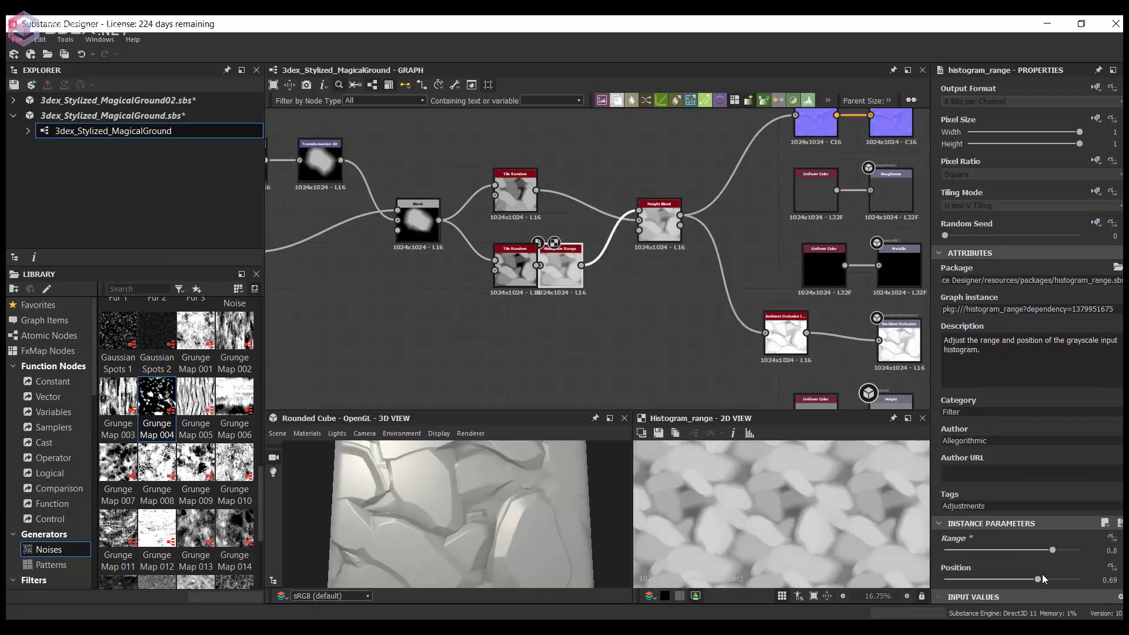
{"action": "left_click_drag", "start_coordinate": [1039, 579], "coordinate": [1031, 579]}
{"action": "scroll", "coordinate": [474, 296], "scroll_direction": "up", "scroll_amount": 3}
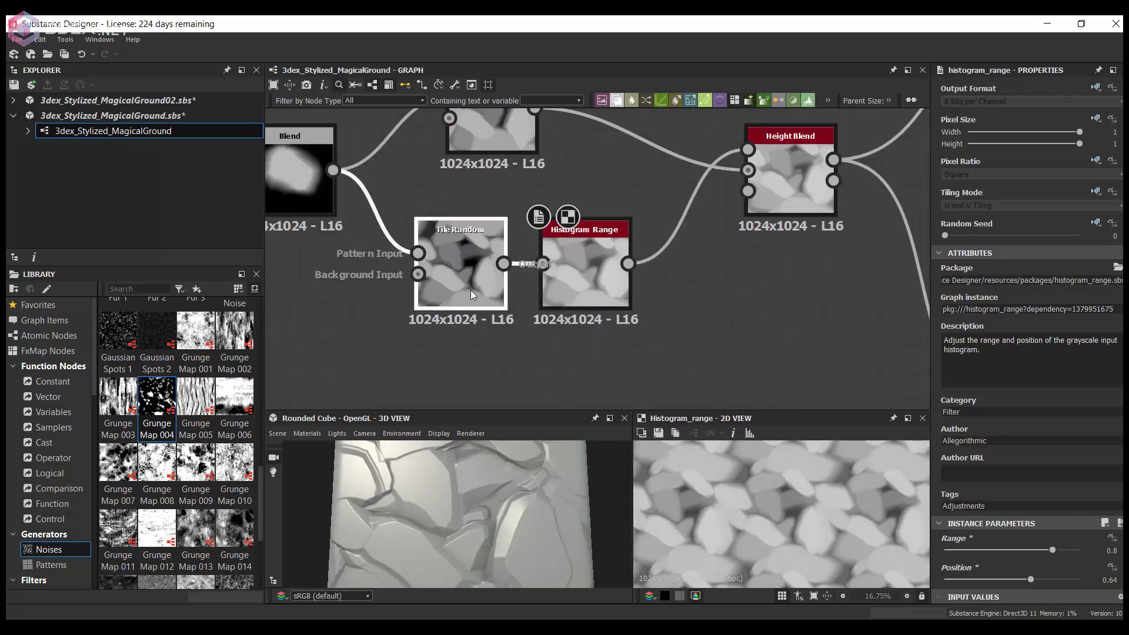
{"action": "left_click", "coordinate": [474, 295]}
{"action": "scroll", "coordinate": [1018, 503], "scroll_direction": "down", "scroll_amount": 5}
{"action": "scroll", "coordinate": [1022, 430], "scroll_direction": "down", "scroll_amount": 5}
{"action": "left_click_drag", "start_coordinate": [1019, 510], "coordinate": [999, 509]}
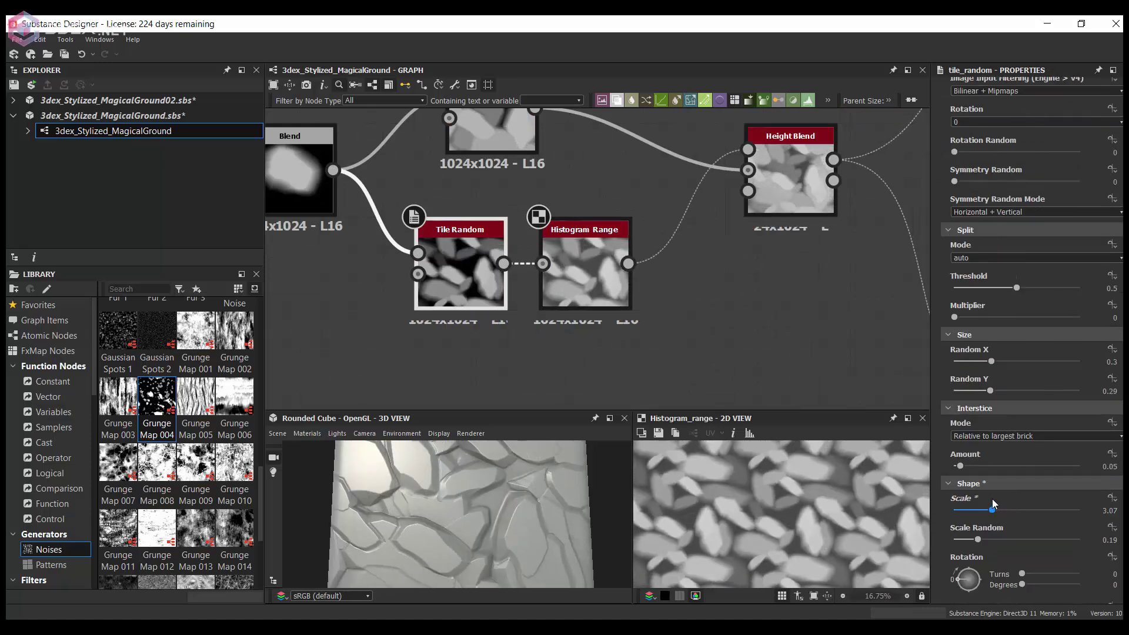
Preview the Height Blend result in 2D and inspect the stones in 3D
{"action": "double_click", "coordinate": [781, 190]}
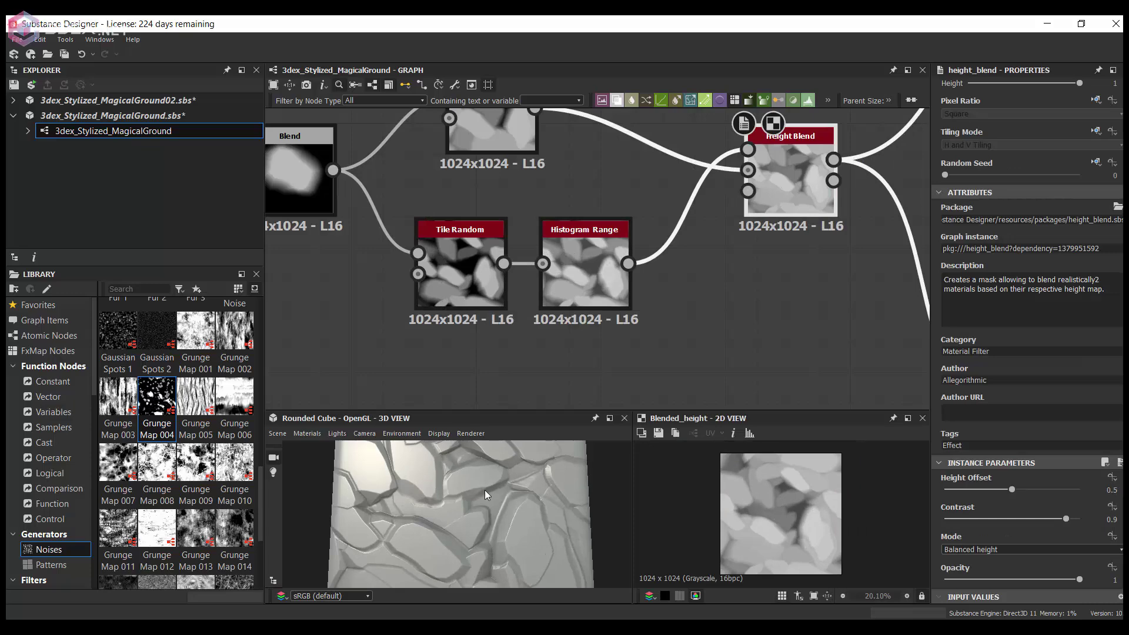
{"action": "left_click_drag", "start_coordinate": [485, 489], "coordinate": [493, 505]}
{"action": "middle_click_drag", "start_coordinate": [672, 153], "coordinate": [601, 235]}
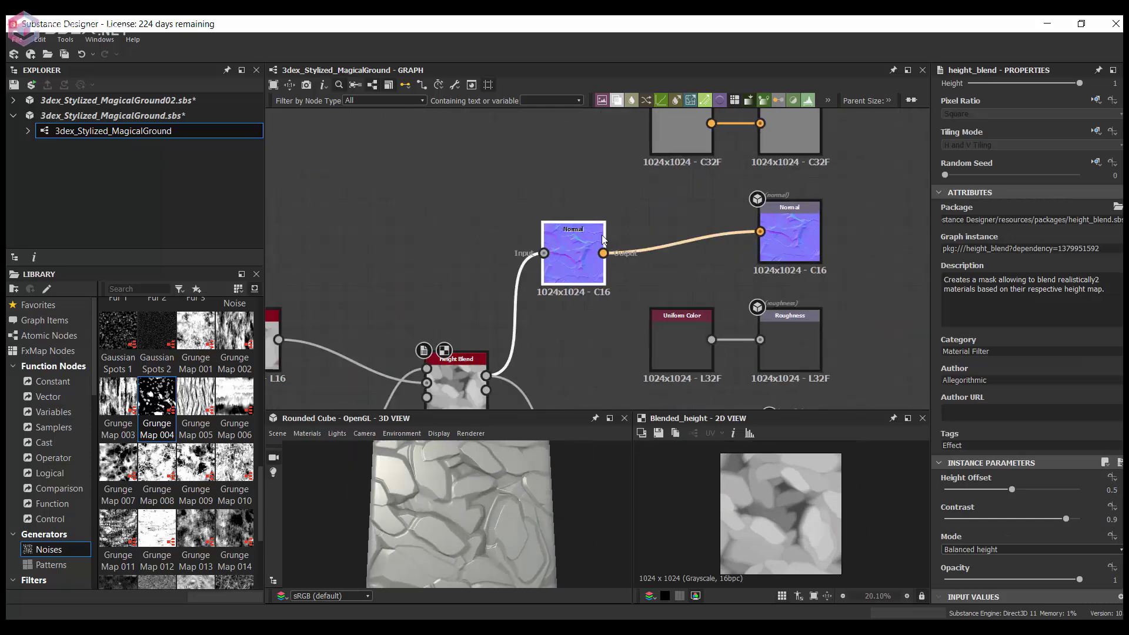
Add a Curvature Smooth node fed by the normal map
{"action": "key", "text": "space"}
{"action": "type", "text": "curv"}
{"action": "left_click", "coordinate": [691, 266]}
{"action": "middle_click_drag", "start_coordinate": [698, 178], "coordinate": [632, 267]}
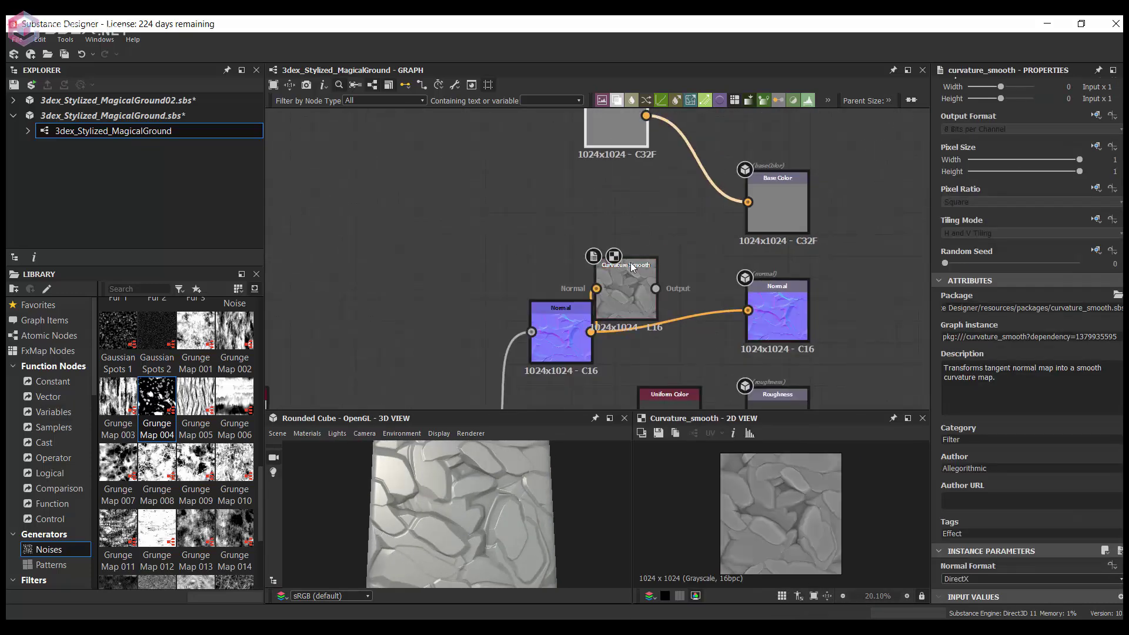
{"action": "left_click_drag", "start_coordinate": [632, 268], "coordinate": [588, 213]}
Add a Gradient Map into Base Color and make the gradient's end key teal
{"action": "key", "text": "space"}
{"action": "type", "text": "grad"}
{"action": "left_click", "coordinate": [650, 250]}
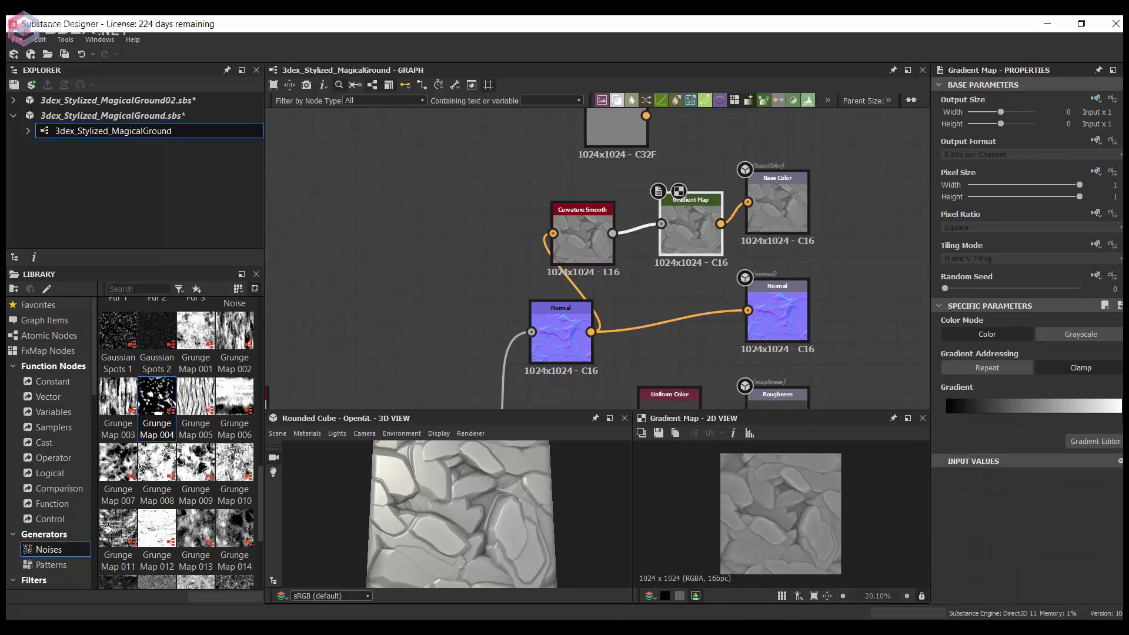
{"action": "left_click", "coordinate": [1095, 442]}
{"action": "left_click", "coordinate": [897, 321]}
{"action": "left_click_drag", "start_coordinate": [946, 405], "coordinate": [946, 357]}
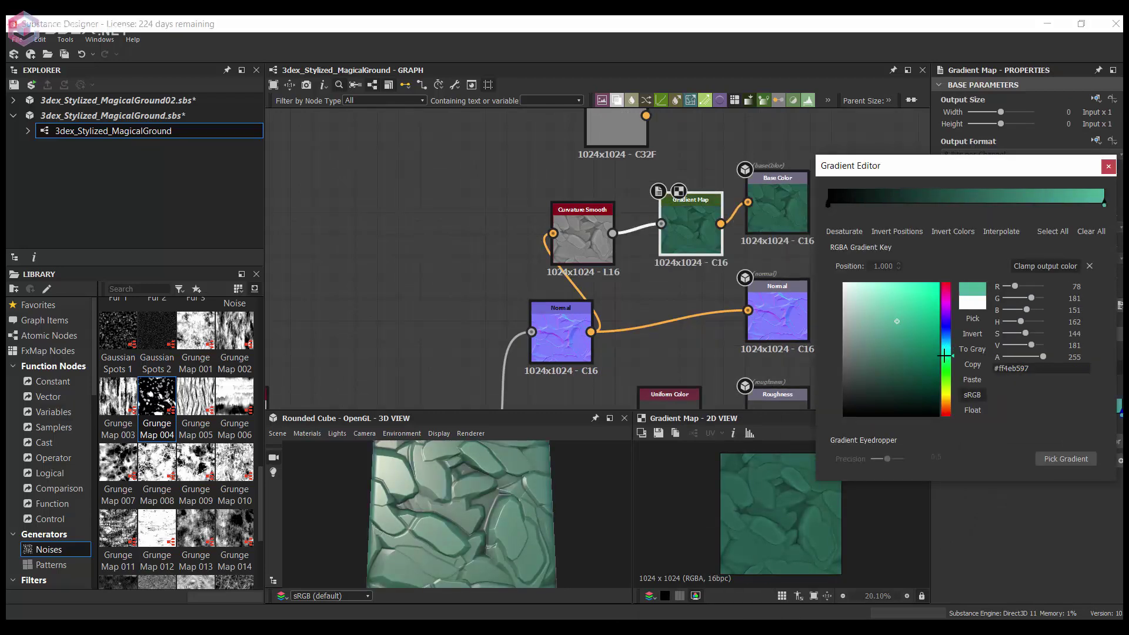
Add middle gradient keys, one orange-red and one green, after the dark start
{"action": "left_click", "coordinate": [828, 204]}
{"action": "left_click", "coordinate": [953, 198]}
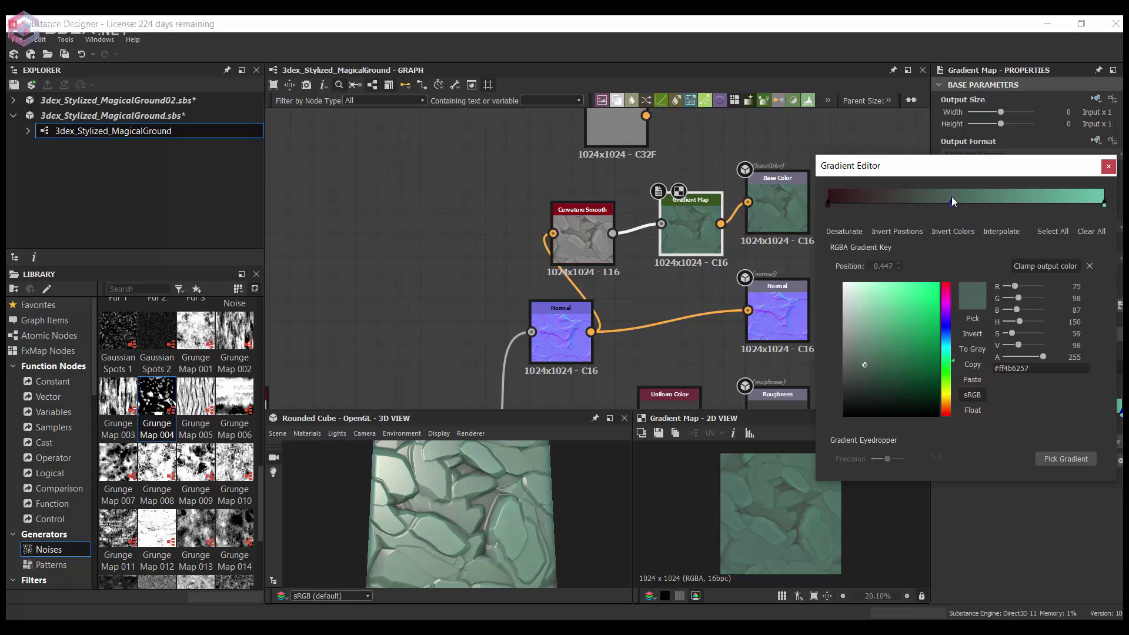
{"action": "mouse_move", "coordinate": [869, 358]}
{"action": "left_mouse_down"}
{"action": "mouse_move", "coordinate": [859, 333]}
{"action": "mouse_move", "coordinate": [881, 351]}
{"action": "left_mouse_up"}
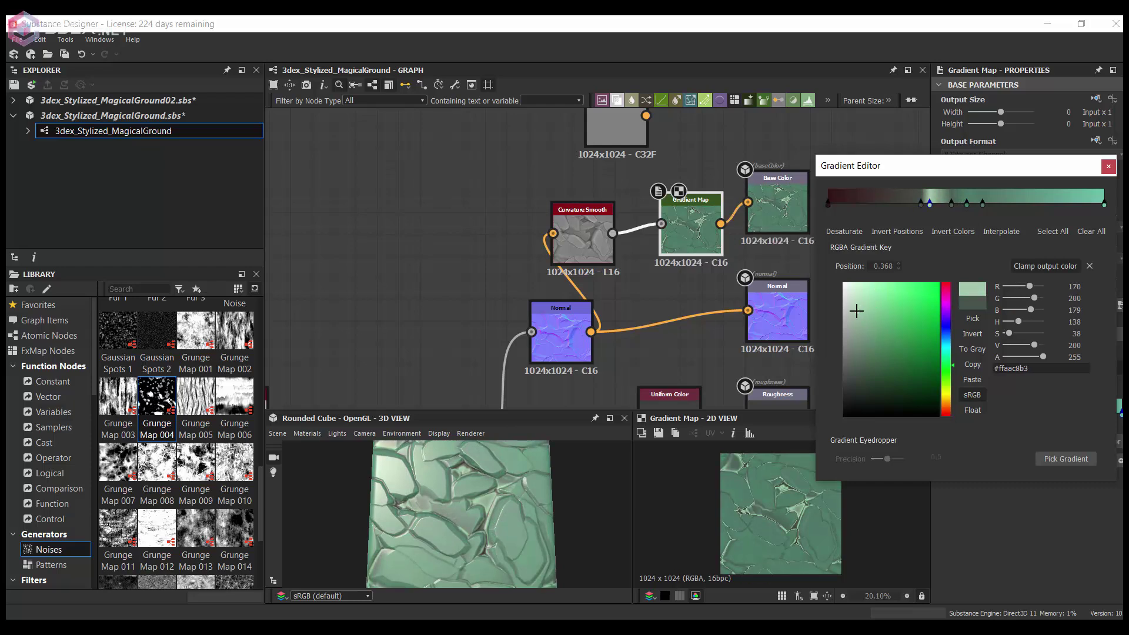
{"action": "left_click_drag", "start_coordinate": [459, 512], "coordinate": [504, 513]}
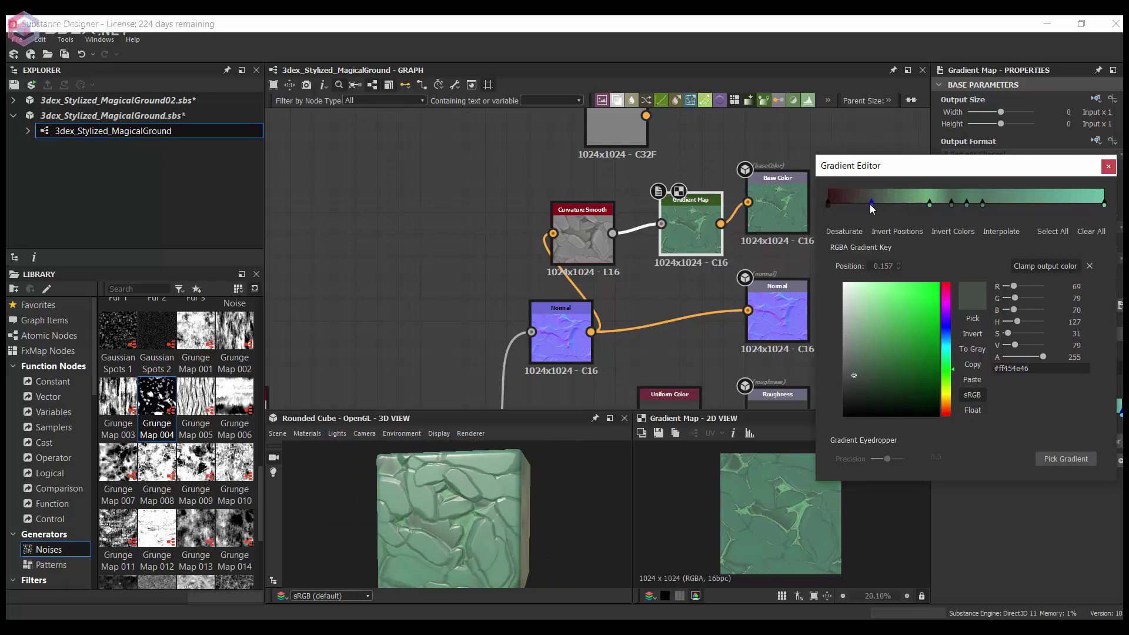
{"action": "mouse_move", "coordinate": [951, 203]}
{"action": "left_mouse_down"}
{"action": "mouse_move", "coordinate": [1000, 203]}
{"action": "mouse_move", "coordinate": [969, 203]}
{"action": "left_mouse_up"}
{"action": "scroll", "coordinate": [520, 495], "scroll_direction": "up", "scroll_amount": 5}
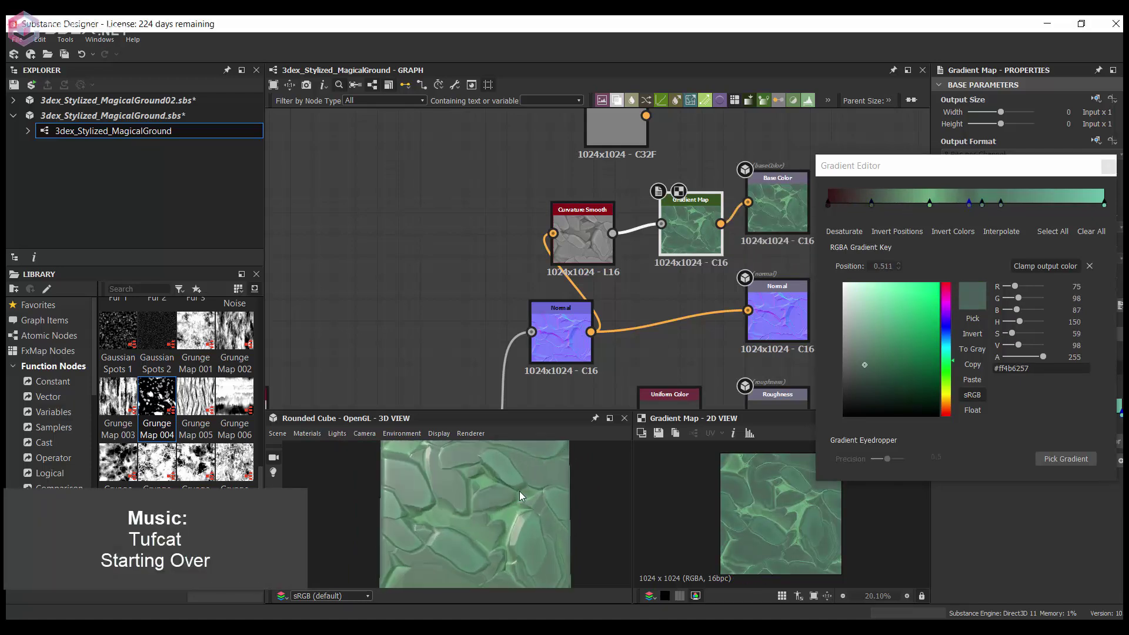
{"action": "left_click", "coordinate": [951, 407]}
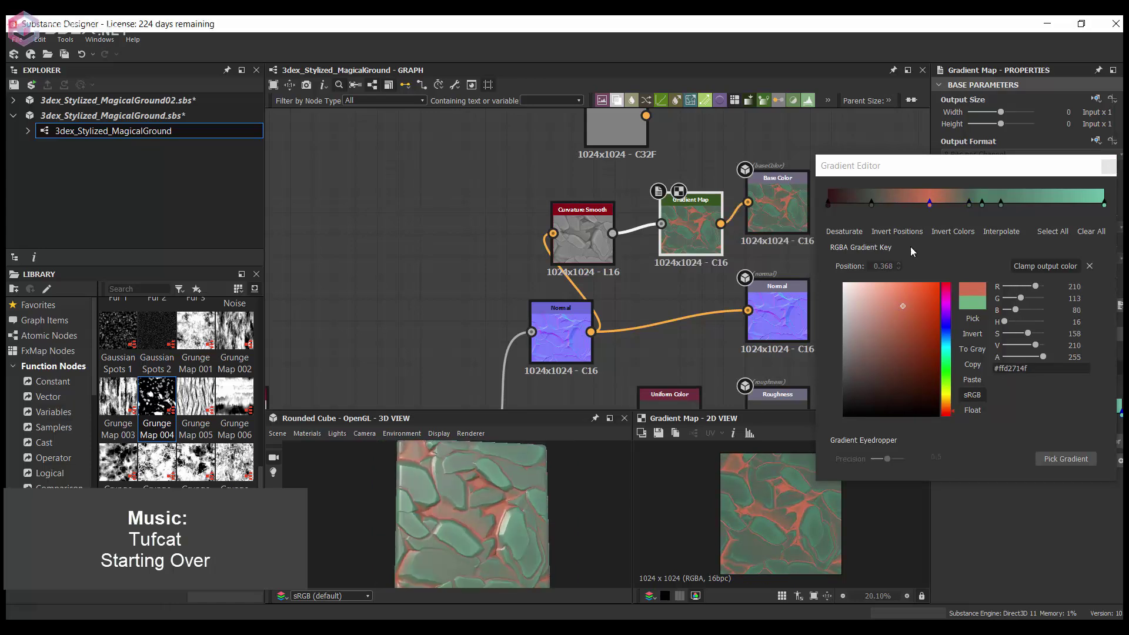
{"action": "left_click", "coordinate": [970, 202]}
{"action": "mouse_move", "coordinate": [876, 349]}
{"action": "left_mouse_down"}
{"action": "mouse_move", "coordinate": [868, 369]}
{"action": "mouse_move", "coordinate": [893, 344]}
{"action": "left_mouse_up"}
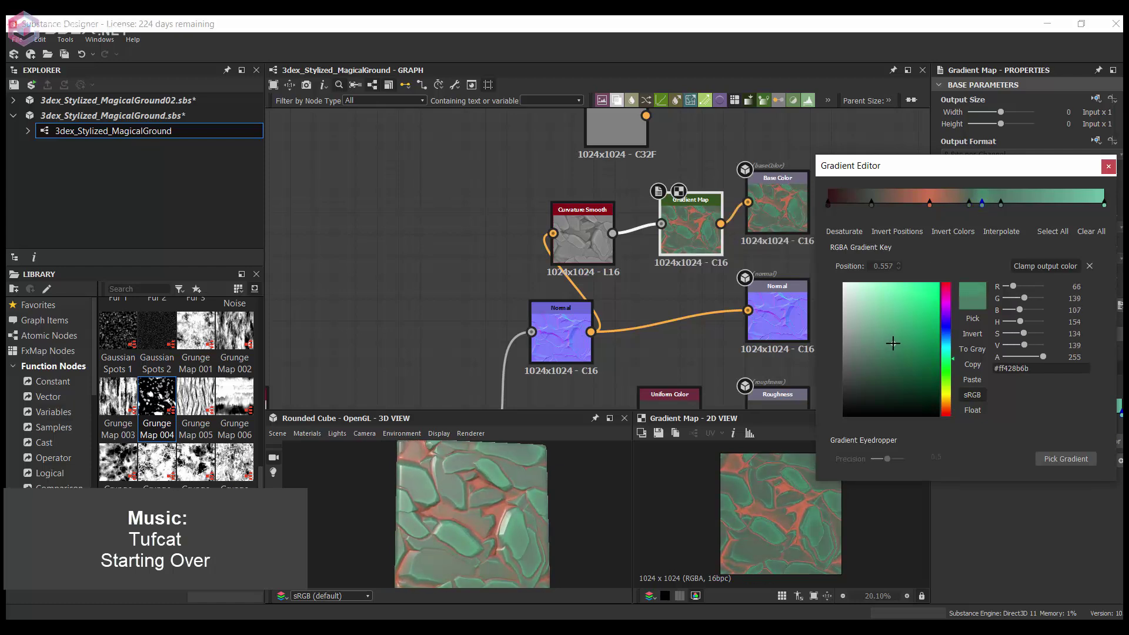
Make the 0.598 key bright green, move the green key to 0.500, and close the editor
{"action": "scroll", "coordinate": [900, 431], "scroll_direction": "up", "scroll_amount": 3}
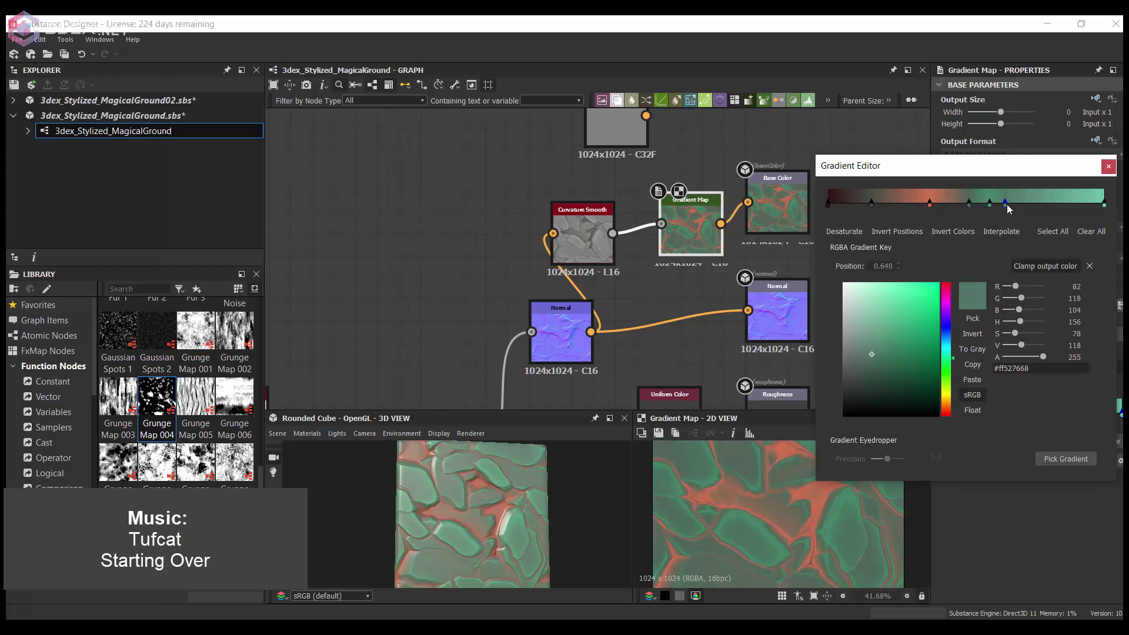
{"action": "left_click", "coordinate": [992, 204]}
{"action": "left_click", "coordinate": [897, 325]}
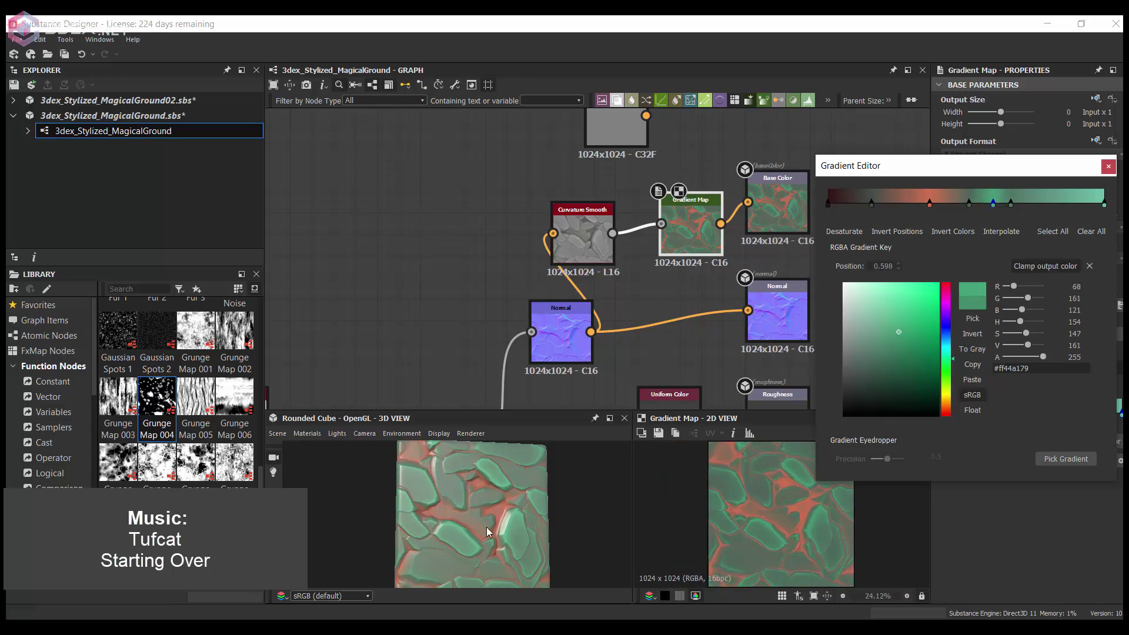
{"action": "scroll", "coordinate": [546, 492], "scroll_direction": "down", "scroll_amount": 3}
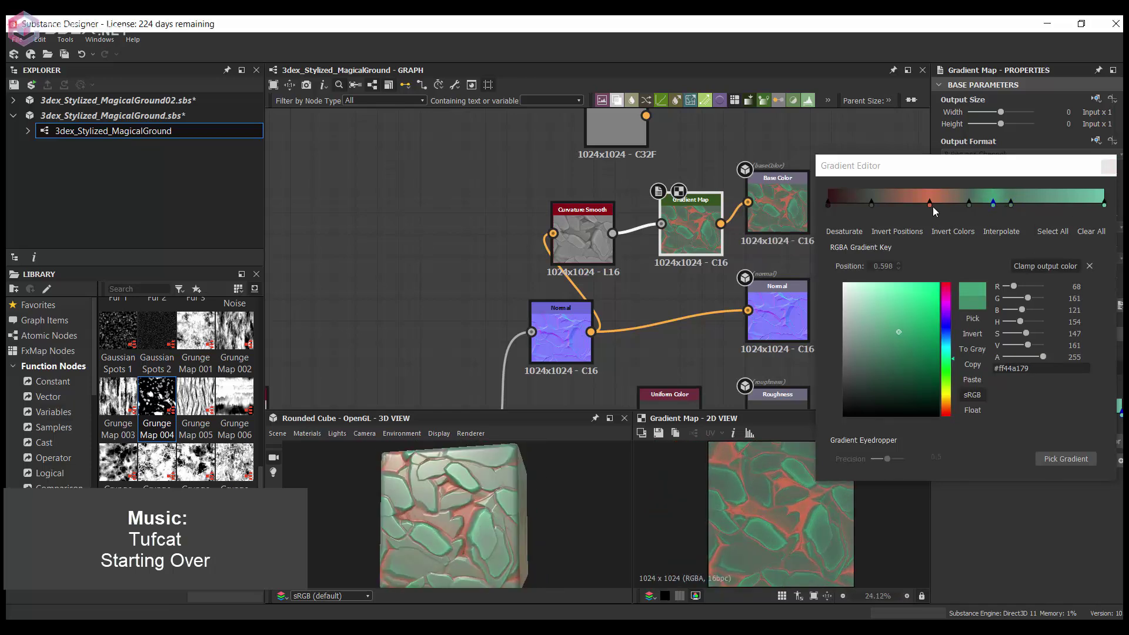
{"action": "left_click_drag", "start_coordinate": [930, 204], "coordinate": [944, 203]}
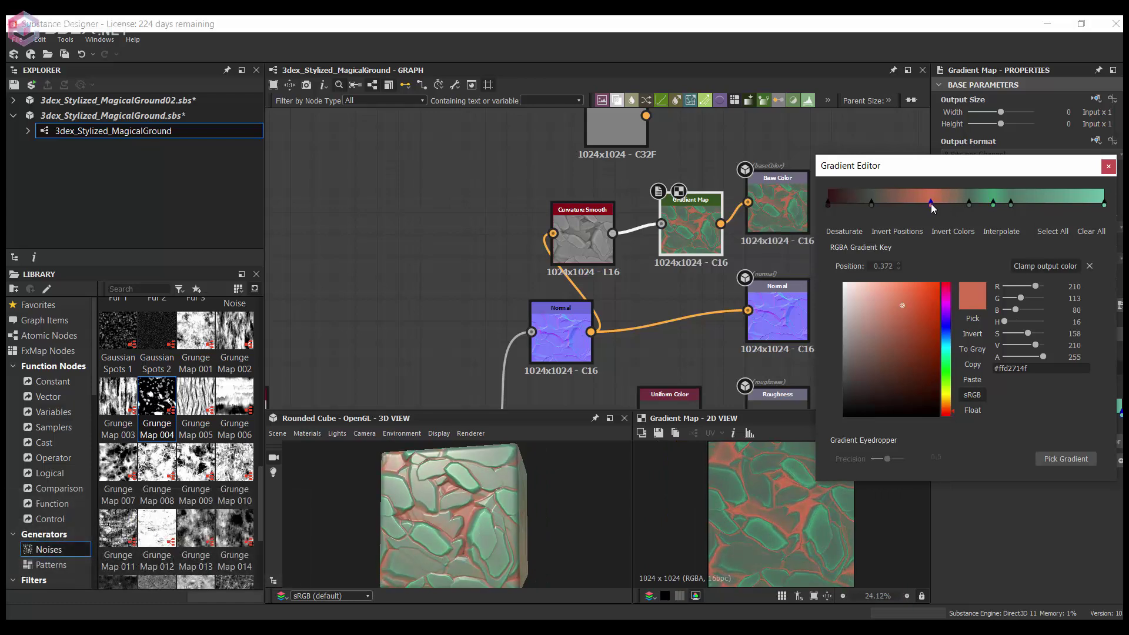
{"action": "left_click", "coordinate": [973, 203]}
{"action": "left_click_drag", "start_coordinate": [975, 203], "coordinate": [969, 210]}
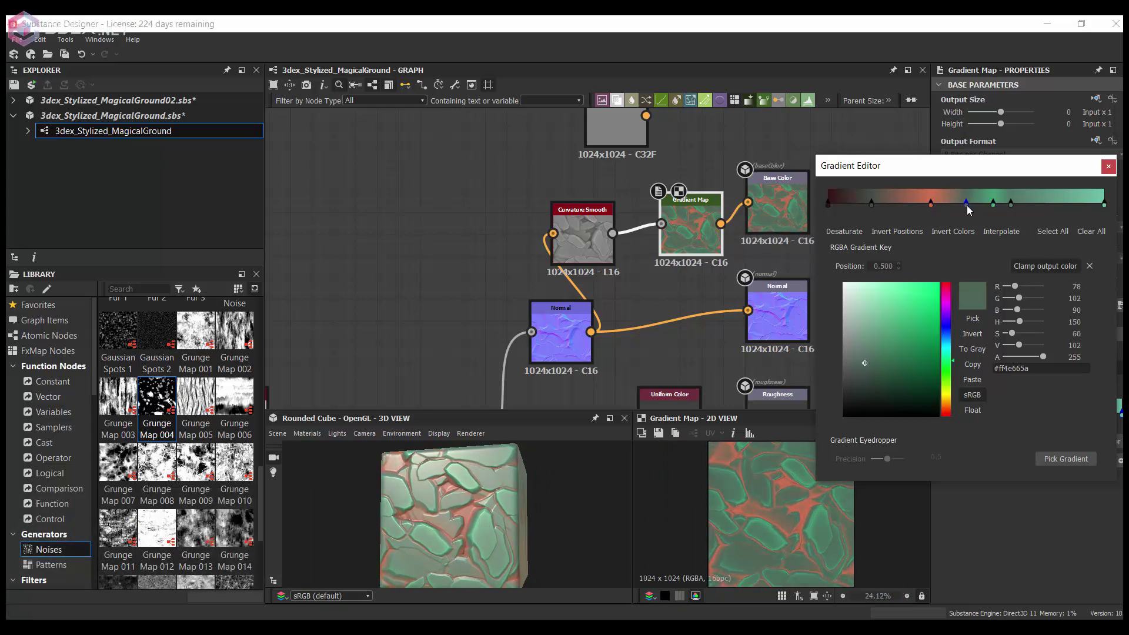
{"action": "left_click", "coordinate": [1109, 167]}
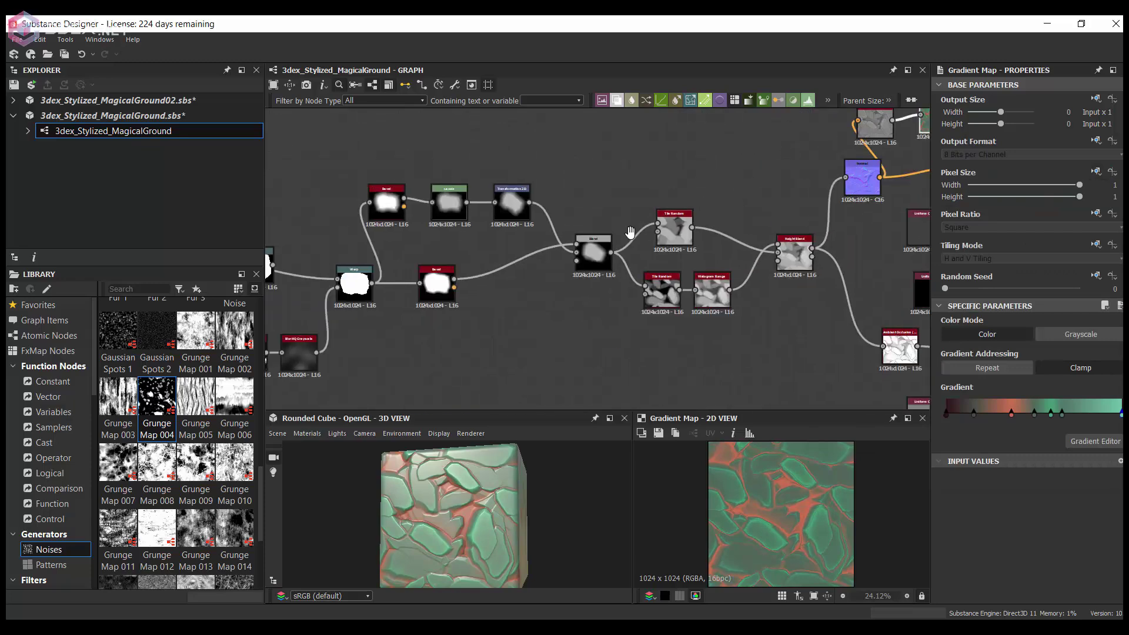
Insert a Swirl Grayscale after Height Blend and adjust its Amount and centre
{"action": "middle_click_drag", "start_coordinate": [706, 197], "coordinate": [720, 325]}
{"action": "left_click_drag", "start_coordinate": [720, 326], "coordinate": [629, 325]}
{"action": "left_click_drag", "start_coordinate": [852, 272], "coordinate": [735, 304]}
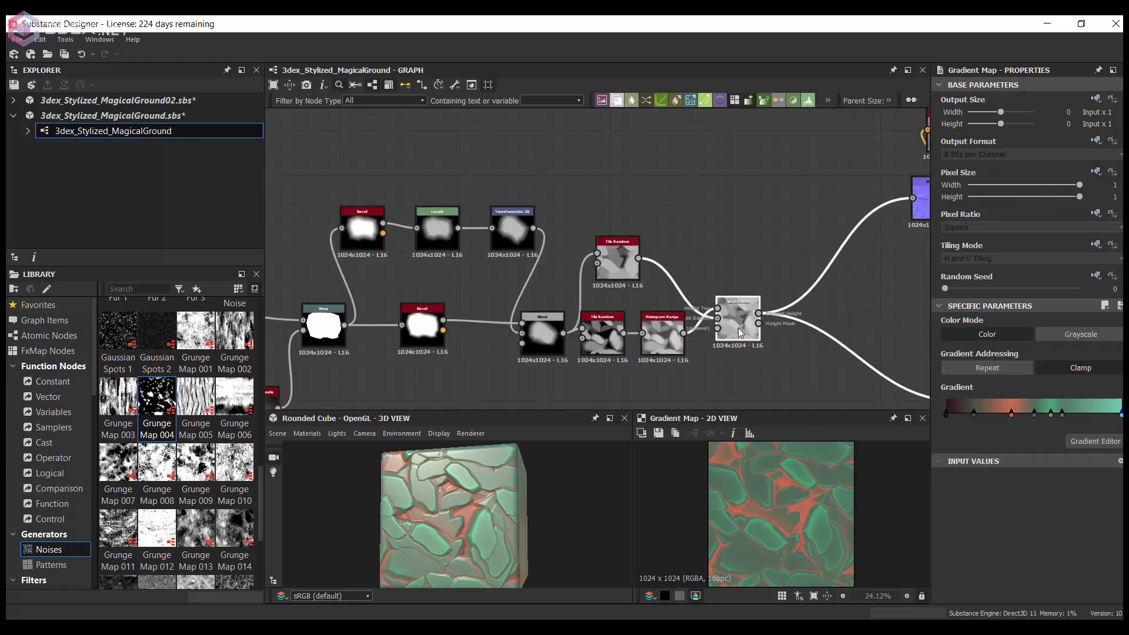
{"action": "scroll", "coordinate": [729, 305], "scroll_direction": "up", "scroll_amount": 2}
{"action": "key", "text": "space"}
{"action": "type", "text": "swirl"}
{"action": "key", "text": "Return"}
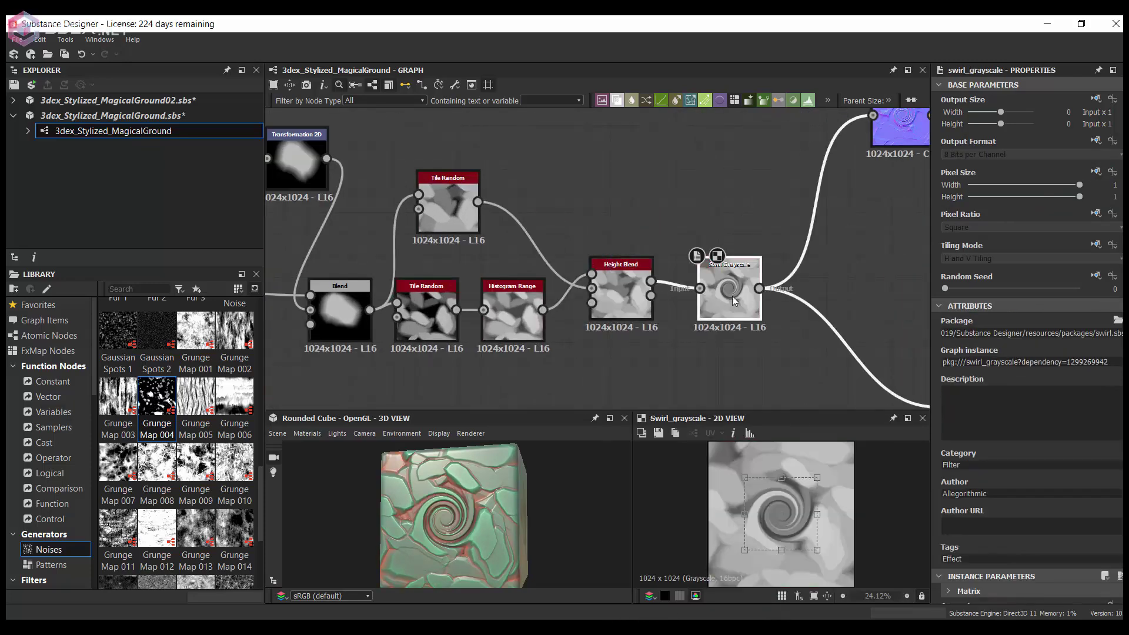
{"action": "left_click_drag", "start_coordinate": [1013, 579], "coordinate": [1019, 579]}
{"action": "scroll", "coordinate": [820, 566], "scroll_direction": "up", "scroll_amount": 1}
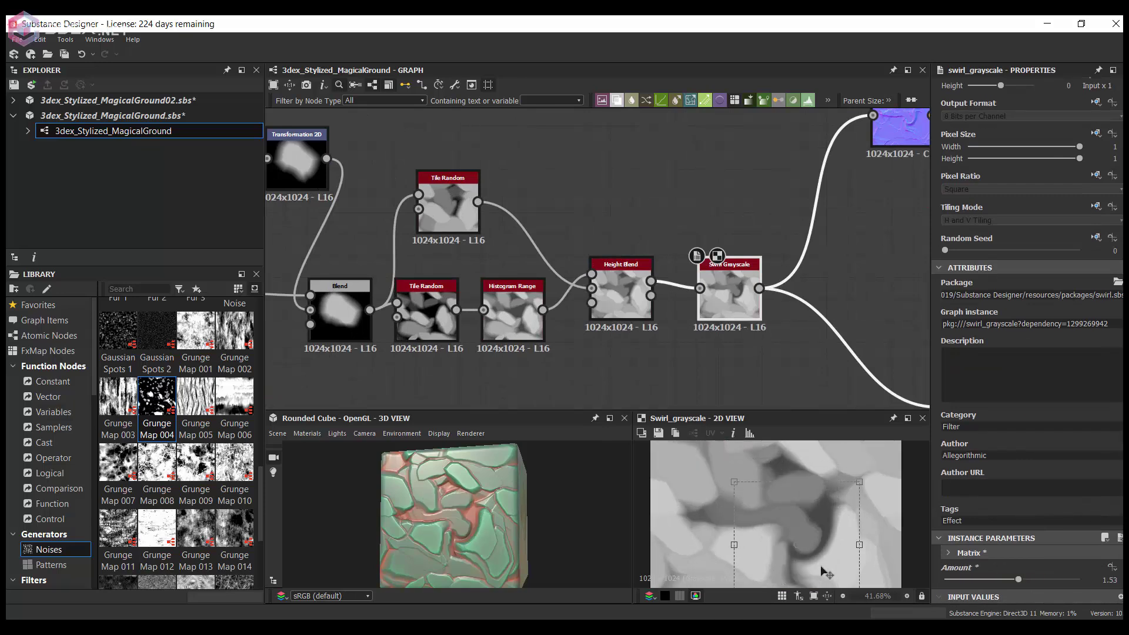
{"action": "mouse_move", "coordinate": [788, 530]}
{"action": "left_mouse_down"}
{"action": "mouse_move", "coordinate": [824, 567]}
{"action": "mouse_move", "coordinate": [841, 567]}
{"action": "mouse_move", "coordinate": [795, 497]}
{"action": "mouse_move", "coordinate": [762, 531]}
{"action": "left_mouse_up"}
{"action": "scroll", "coordinate": [748, 531], "scroll_direction": "down", "scroll_amount": 2}
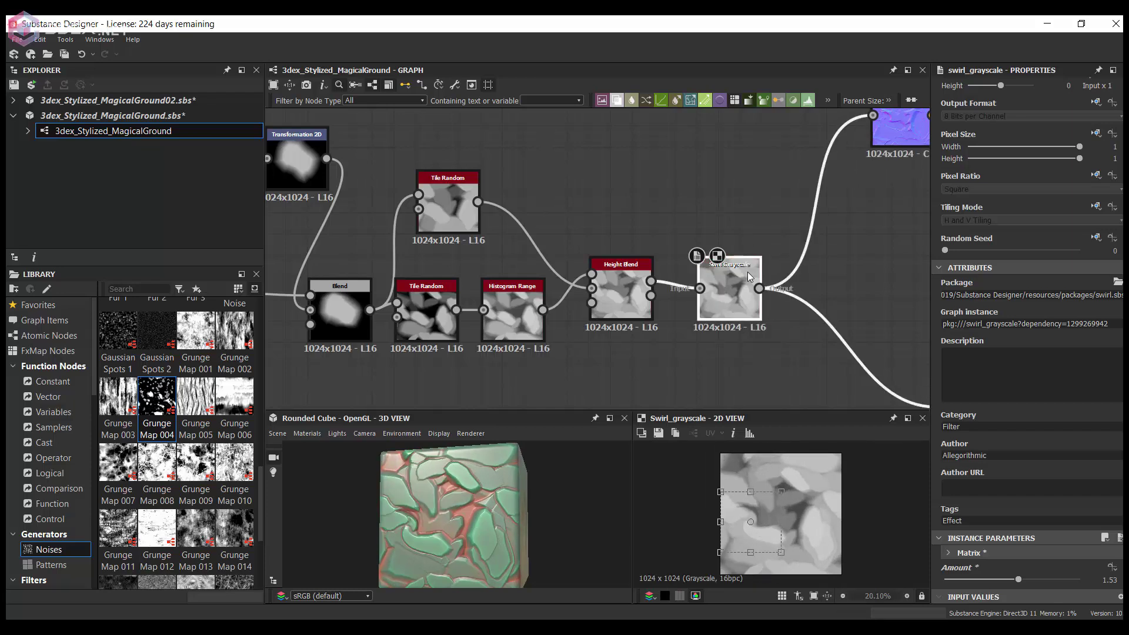
Duplicate the swirl into the chain and reverse its strength
{"action": "key", "text": "ctrl+d"}
{"action": "left_click", "coordinate": [743, 302]}
{"action": "type", "text": "sw"}
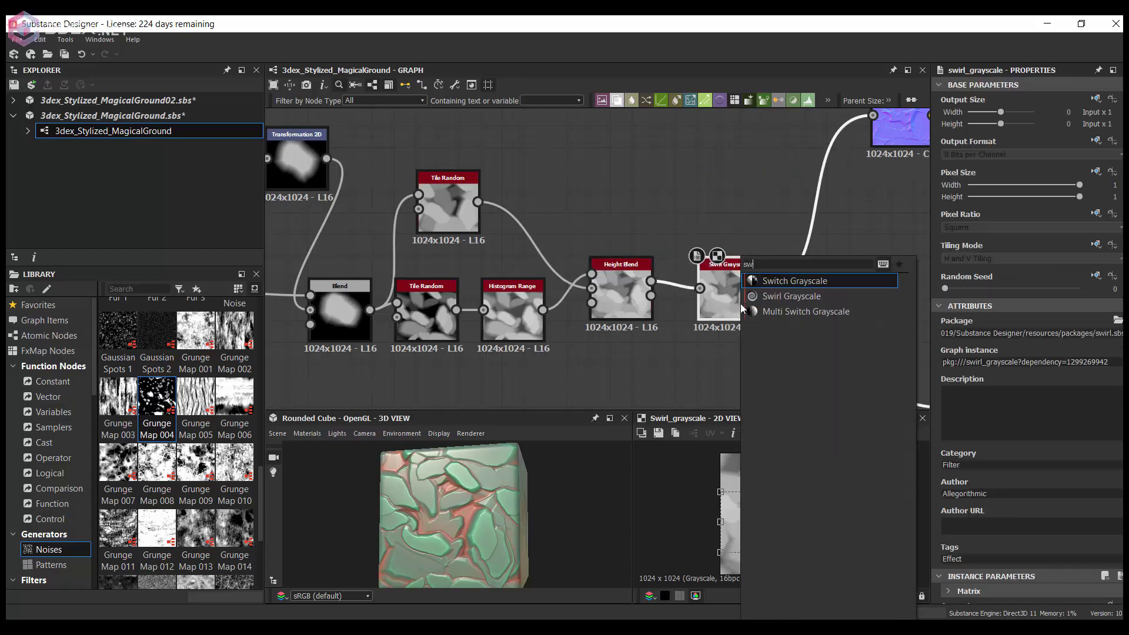
{"action": "left_click", "coordinate": [765, 297]}
{"action": "scroll", "coordinate": [988, 513], "scroll_direction": "down", "scroll_amount": 1}
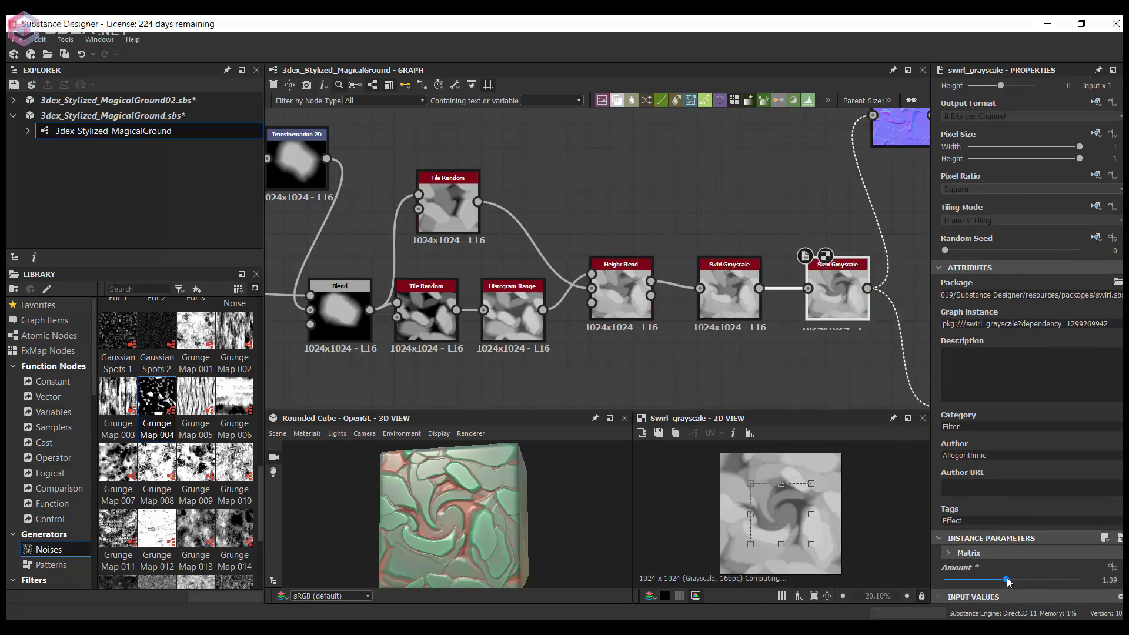
{"action": "scroll", "coordinate": [820, 561], "scroll_direction": "up", "scroll_amount": 2}
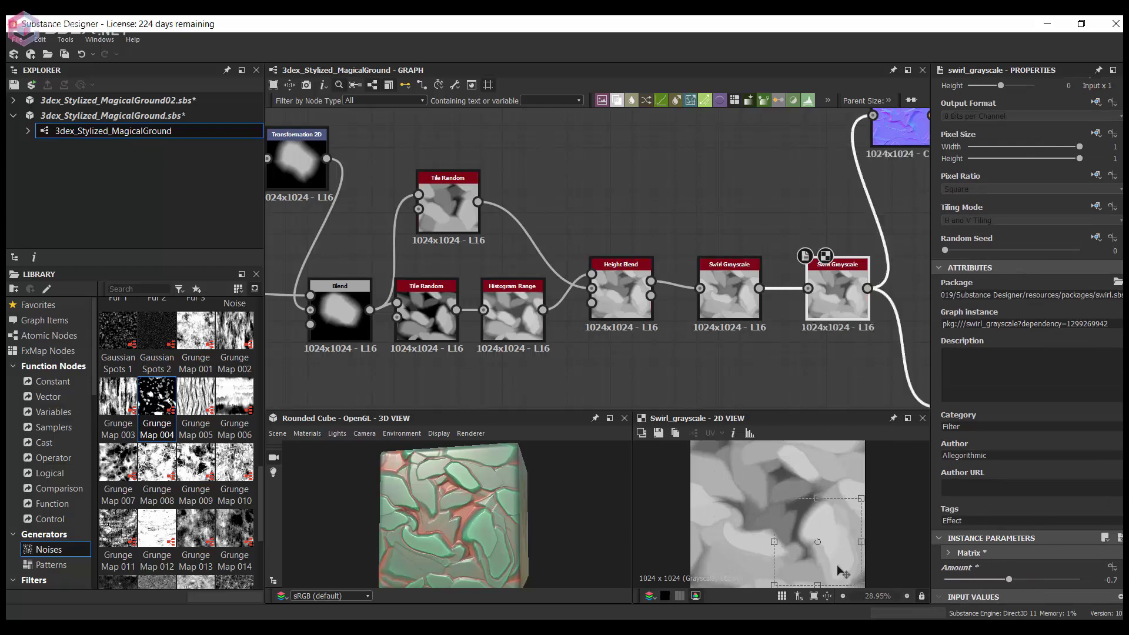
{"action": "left_click_drag", "start_coordinate": [837, 565], "coordinate": [856, 565]}
{"action": "left_click_drag", "start_coordinate": [841, 505], "coordinate": [832, 492]}
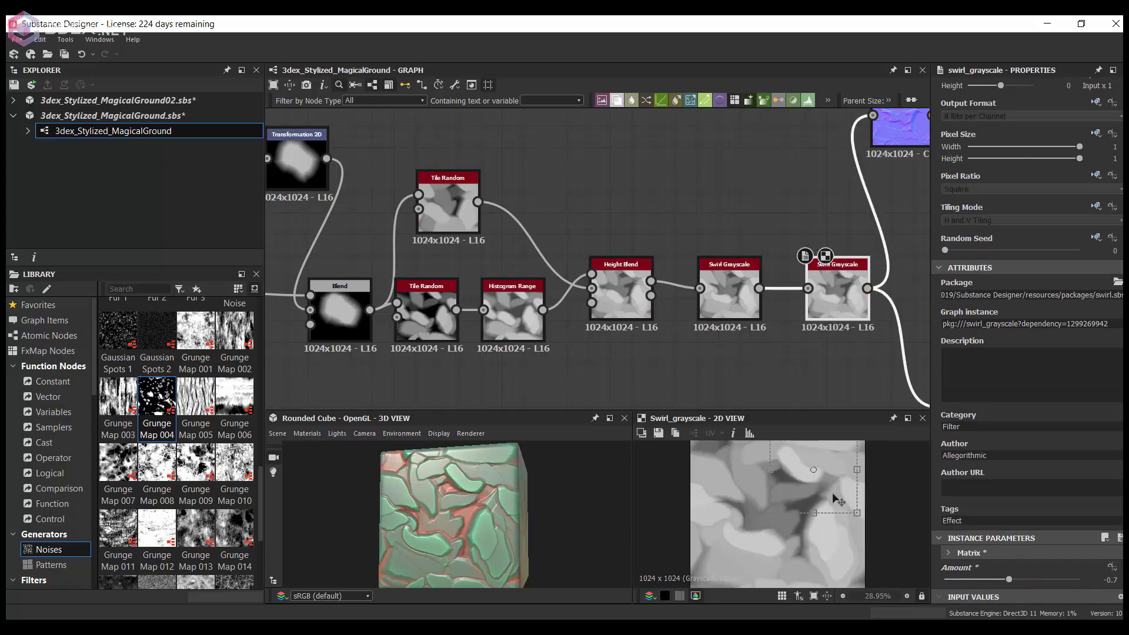
{"action": "left_click_drag", "start_coordinate": [1010, 580], "coordinate": [1013, 581]}
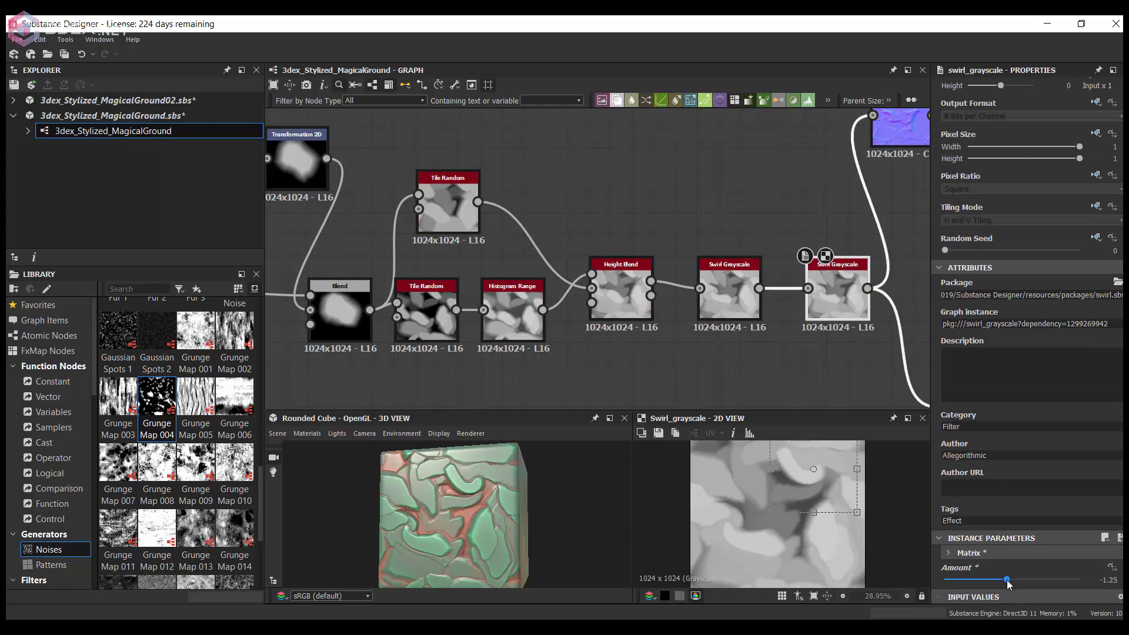
Reposition the second swirl's centre and enlarge its area of effect
{"action": "left_click_drag", "start_coordinate": [798, 468], "coordinate": [862, 531]}
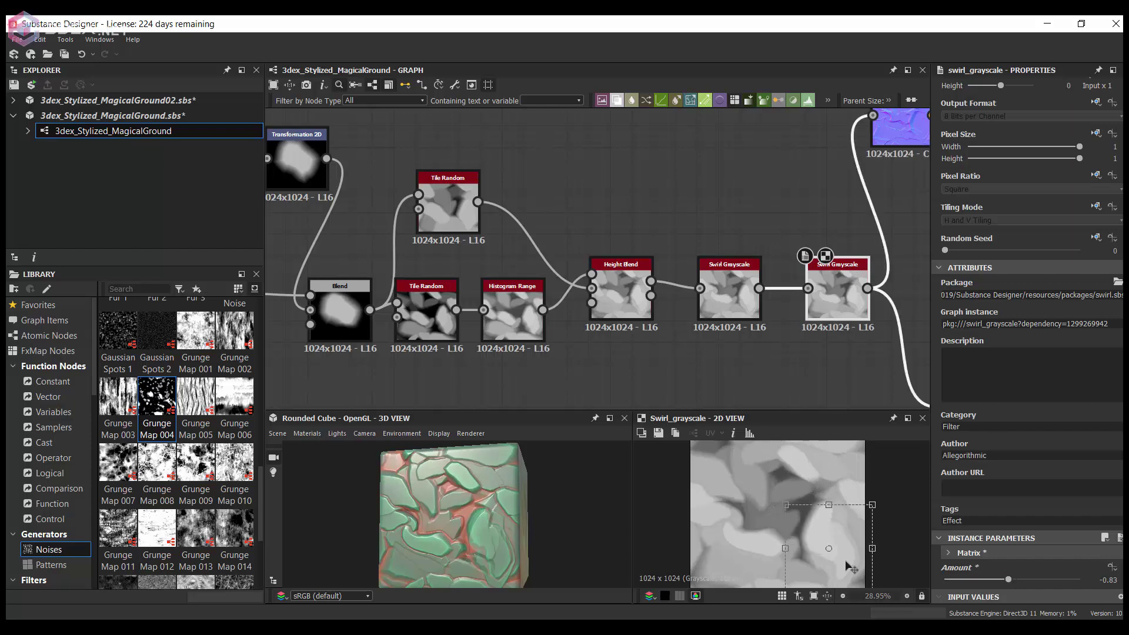
{"action": "scroll", "coordinate": [519, 529], "scroll_direction": "down", "scroll_amount": 2}
{"action": "left_click_drag", "start_coordinate": [519, 529], "coordinate": [500, 529]}
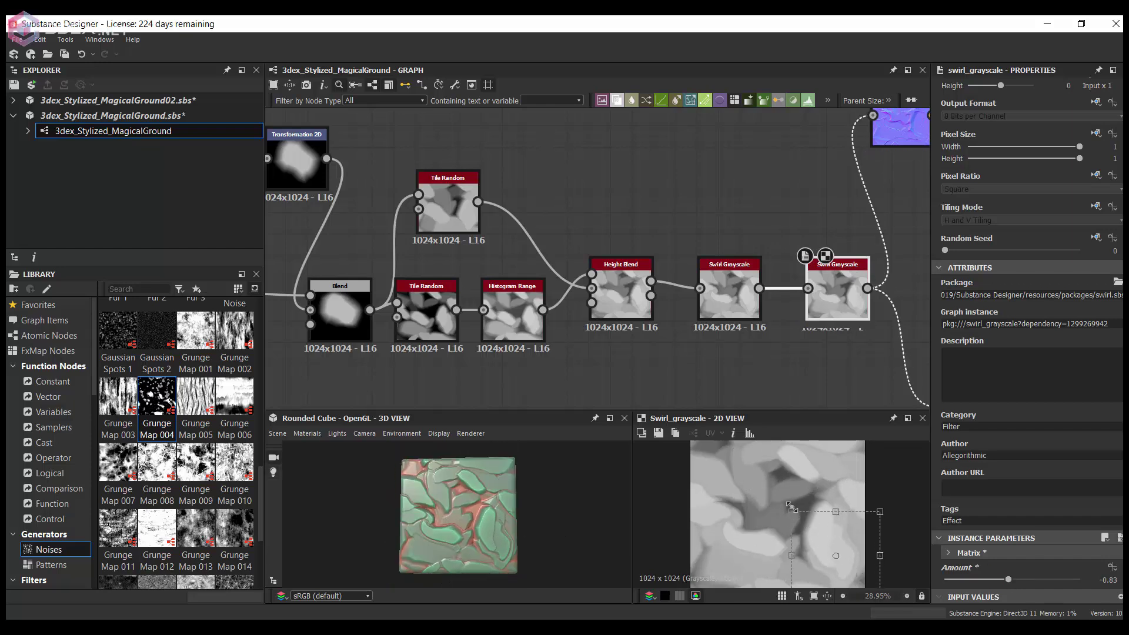
{"action": "left_click_drag", "start_coordinate": [793, 512], "coordinate": [774, 491]}
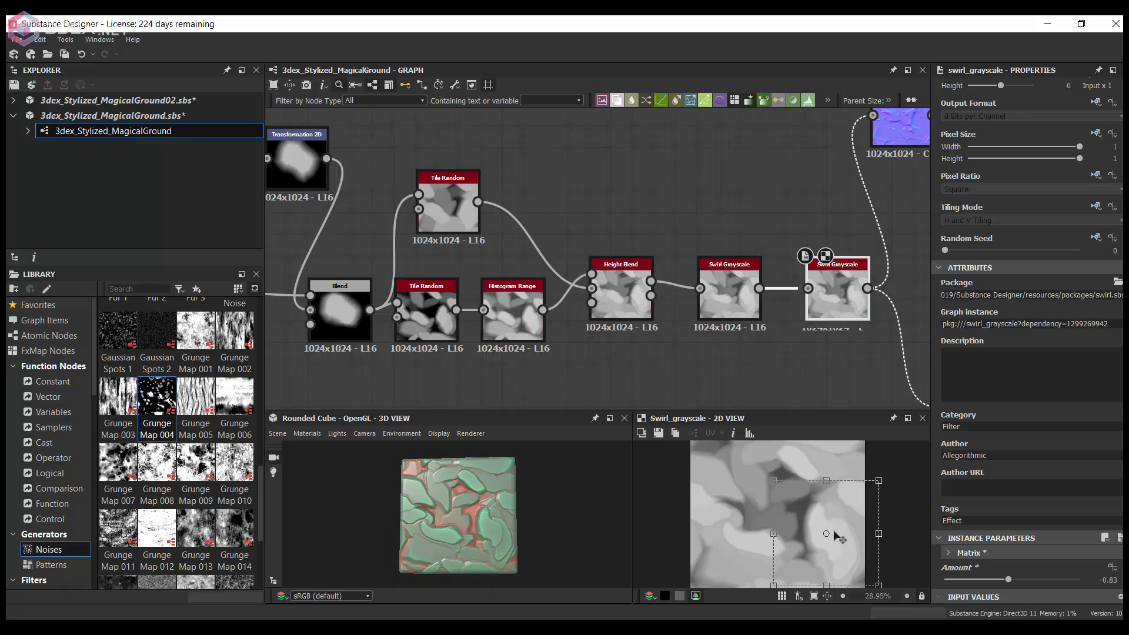
{"action": "left_click_drag", "start_coordinate": [837, 530], "coordinate": [828, 545]}
{"action": "mouse_move", "coordinate": [471, 509]}
{"action": "left_mouse_down"}
{"action": "mouse_move", "coordinate": [442, 509]}
{"action": "mouse_move", "coordinate": [482, 506]}
{"action": "left_mouse_up"}
{"action": "scroll", "coordinate": [727, 288], "scroll_direction": "down", "scroll_amount": 1}
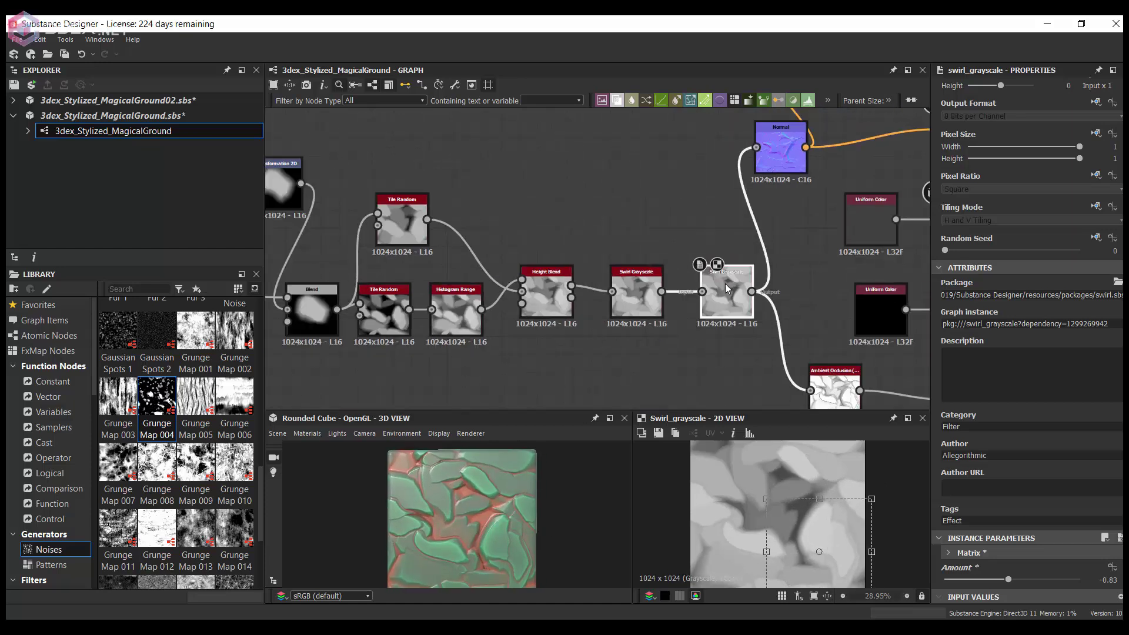
Add a third swirl, lowering its Amount to 0.7 and moving its centre up-right
{"action": "right_click", "coordinate": [732, 298]}
{"action": "left_click", "coordinate": [765, 296]}
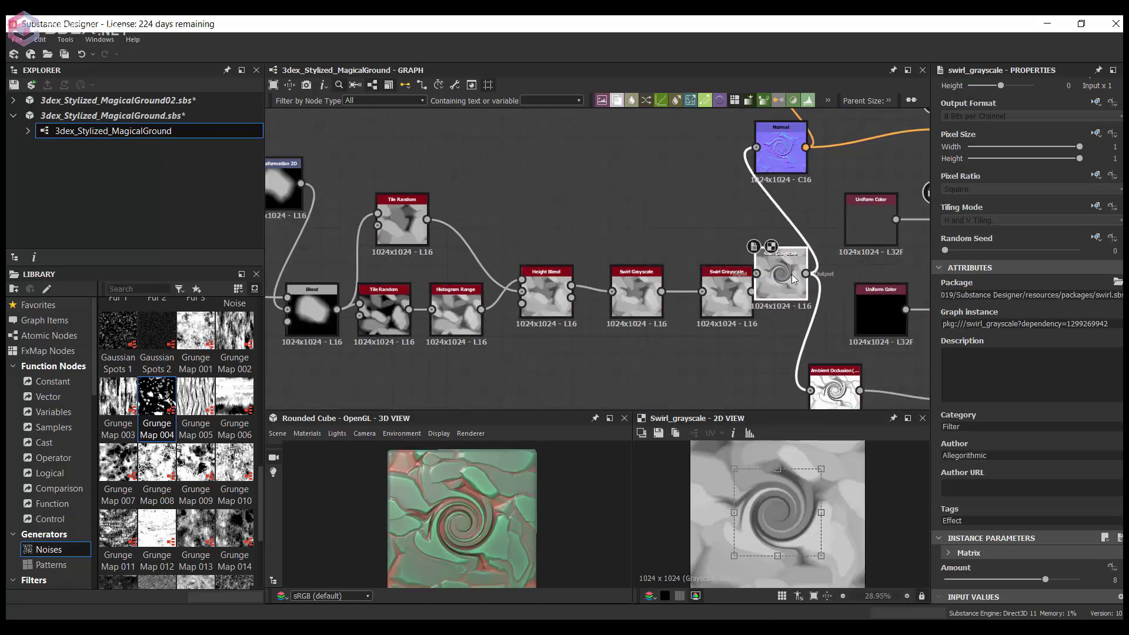
{"action": "left_click_drag", "start_coordinate": [1042, 579], "coordinate": [1021, 579]}
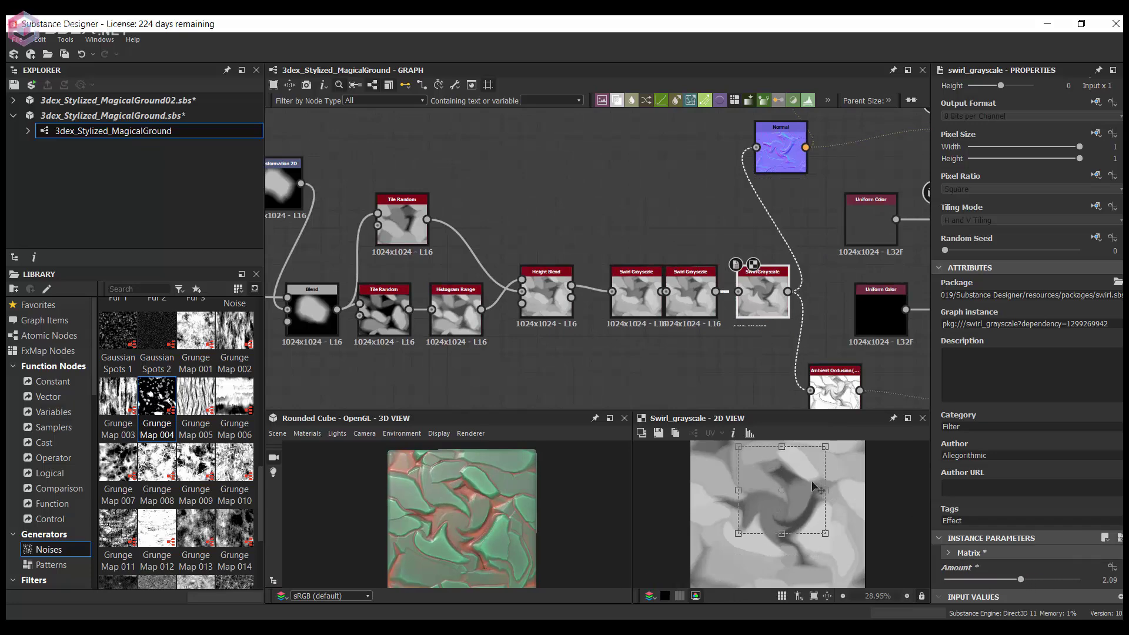
{"action": "left_click_drag", "start_coordinate": [812, 478], "coordinate": [842, 467]}
{"action": "left_click_drag", "start_coordinate": [529, 506], "coordinate": [507, 499]}
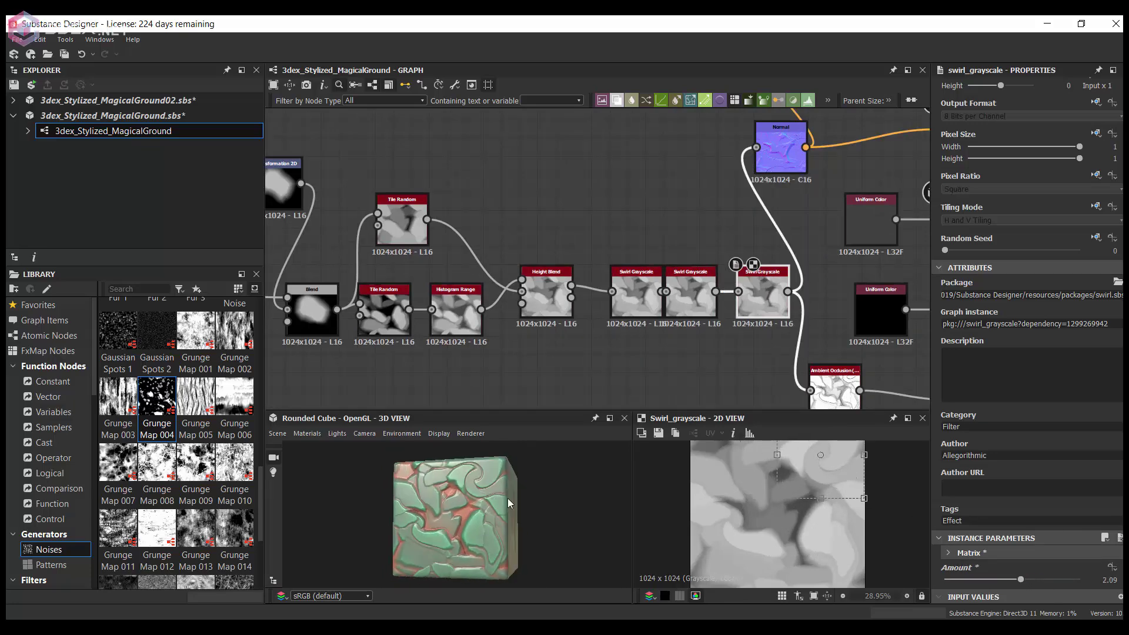
{"action": "scroll", "coordinate": [353, 215], "scroll_direction": "down", "scroll_amount": 3}
{"action": "scroll", "coordinate": [823, 288], "scroll_direction": "up", "scroll_amount": 4}
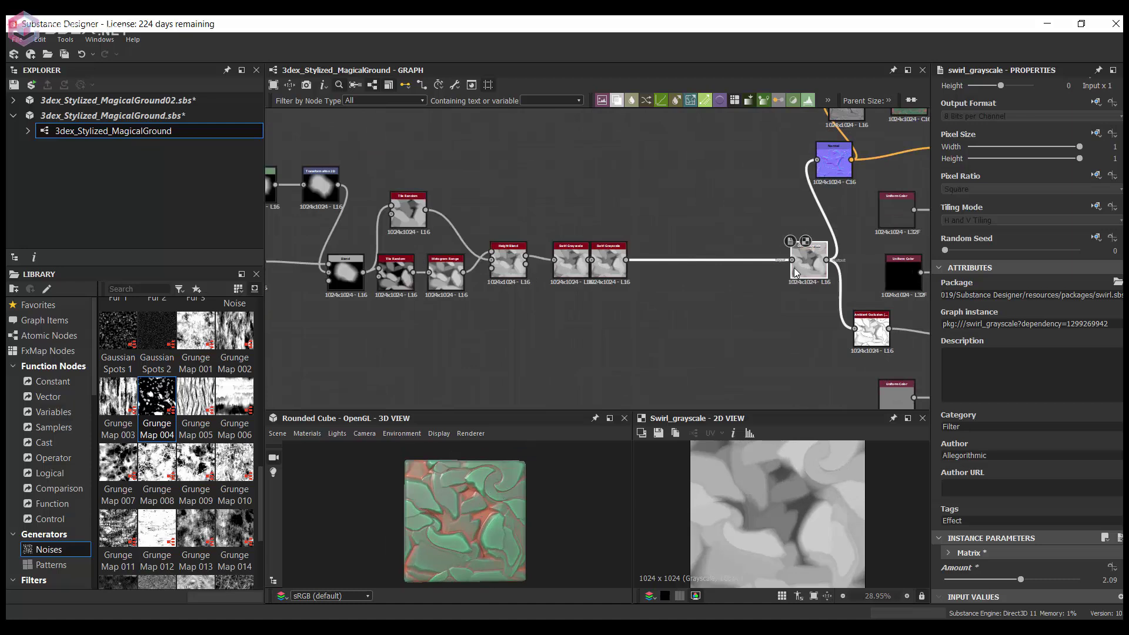
{"action": "scroll", "coordinate": [655, 263], "scroll_direction": "up", "scroll_amount": 3}
{"action": "scroll", "coordinate": [877, 525], "scroll_direction": "down", "scroll_amount": 1}
{"action": "scroll", "coordinate": [541, 506], "scroll_direction": "up", "scroll_amount": 2}
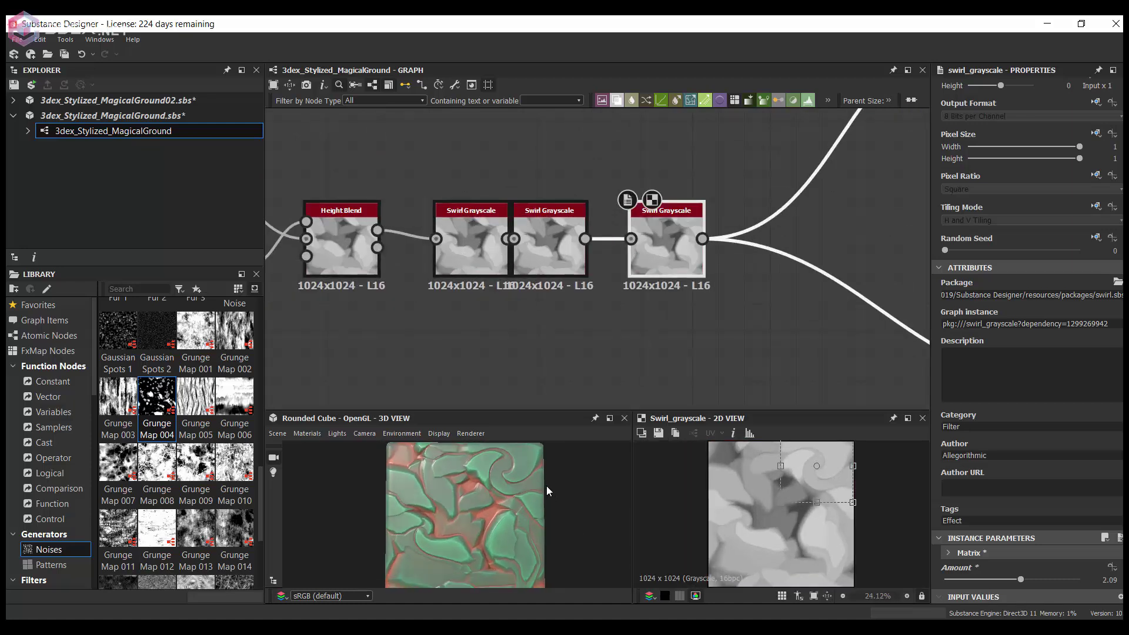
{"action": "left_click_drag", "start_coordinate": [1016, 580], "coordinate": [1016, 582]}
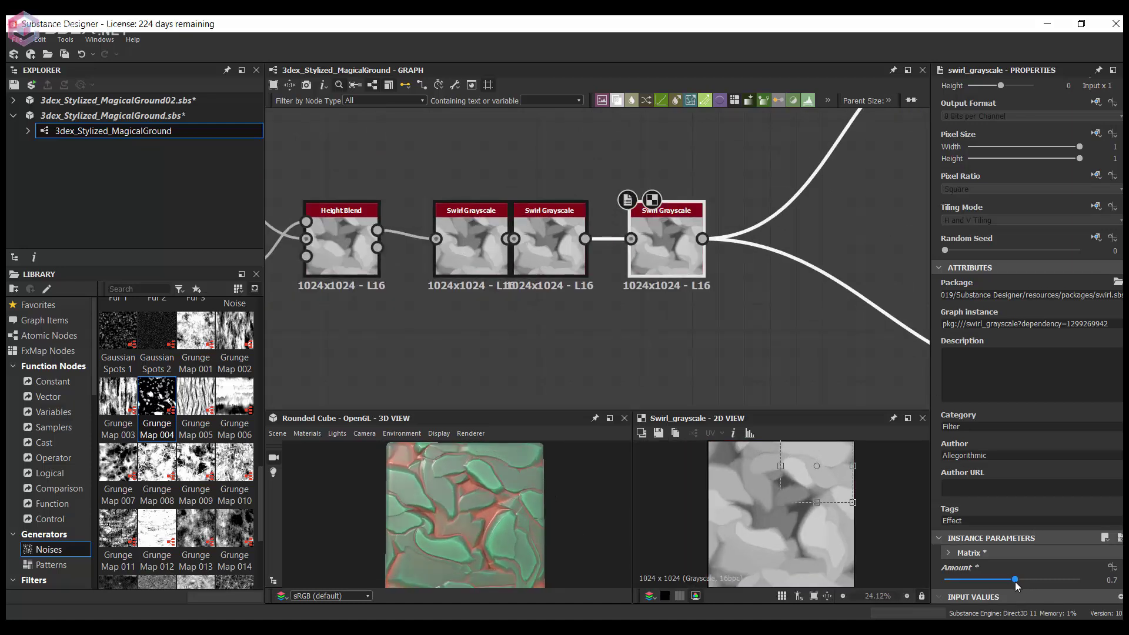
{"action": "mouse_move", "coordinate": [763, 487]}
{"action": "left_mouse_down"}
{"action": "mouse_move", "coordinate": [841, 476]}
{"action": "mouse_move", "coordinate": [840, 489]}
{"action": "left_mouse_up"}
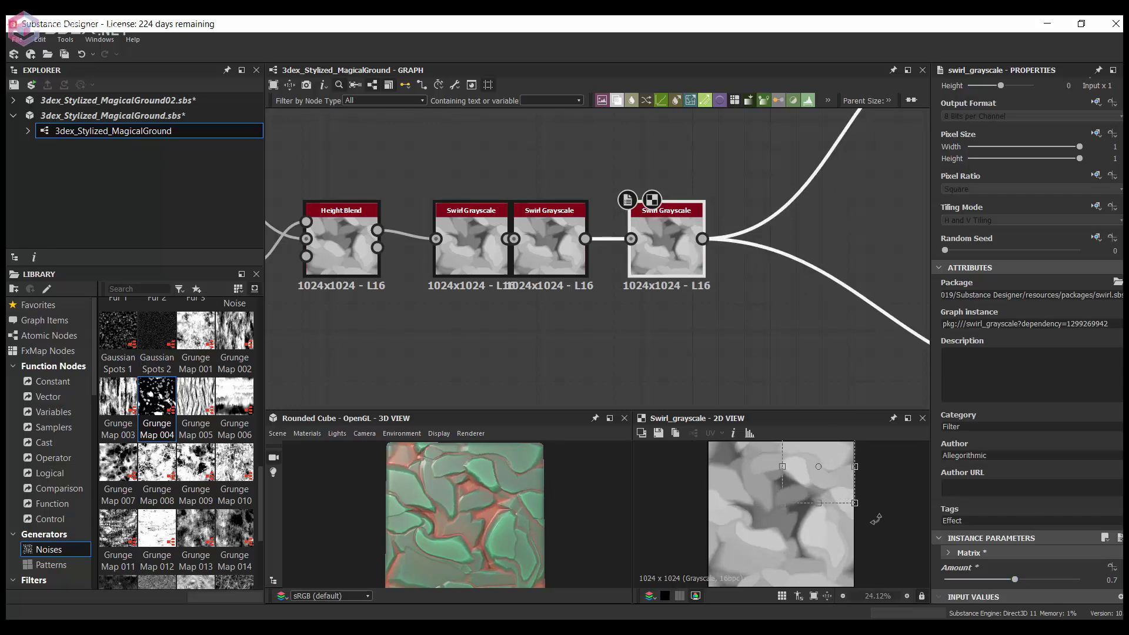
Add a fourth Swirl Grayscale at the chain's end and tune its Amount and centre
{"action": "middle_click_drag", "start_coordinate": [695, 251], "coordinate": [648, 281]}
{"action": "left_click_drag", "start_coordinate": [655, 269], "coordinate": [651, 255]}
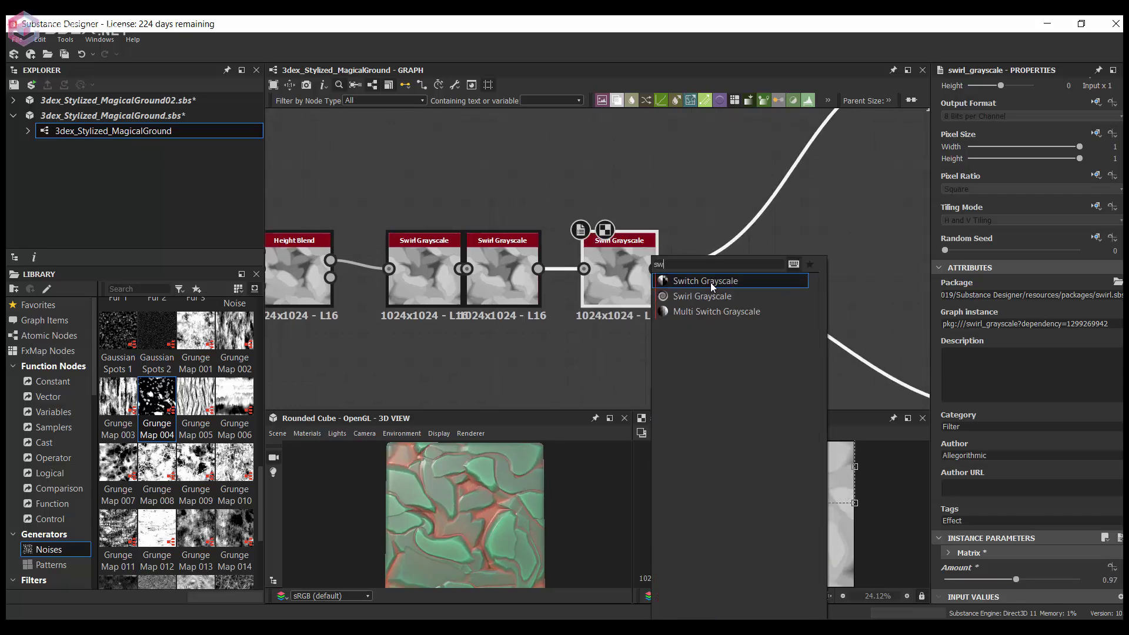
{"action": "left_click", "coordinate": [706, 280]}
{"action": "left_click", "coordinate": [1022, 581]}
{"action": "left_click_drag", "start_coordinate": [794, 530], "coordinate": [751, 481]}
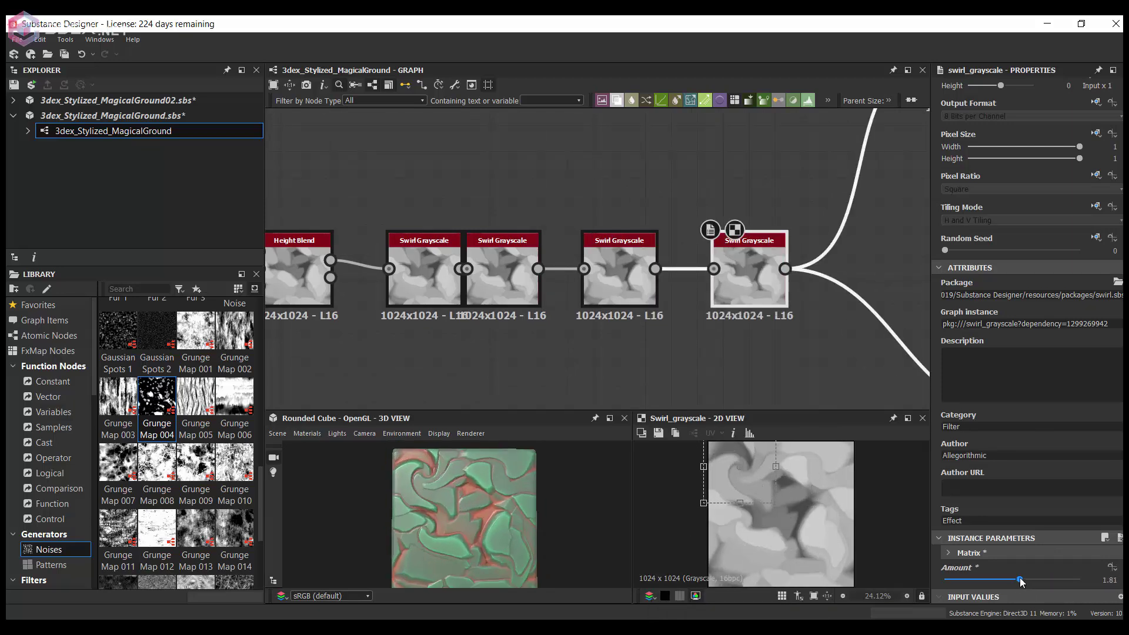
{"action": "left_click_drag", "start_coordinate": [1022, 581], "coordinate": [1029, 581]}
{"action": "scroll", "coordinate": [696, 298], "scroll_direction": "down", "scroll_amount": 5}
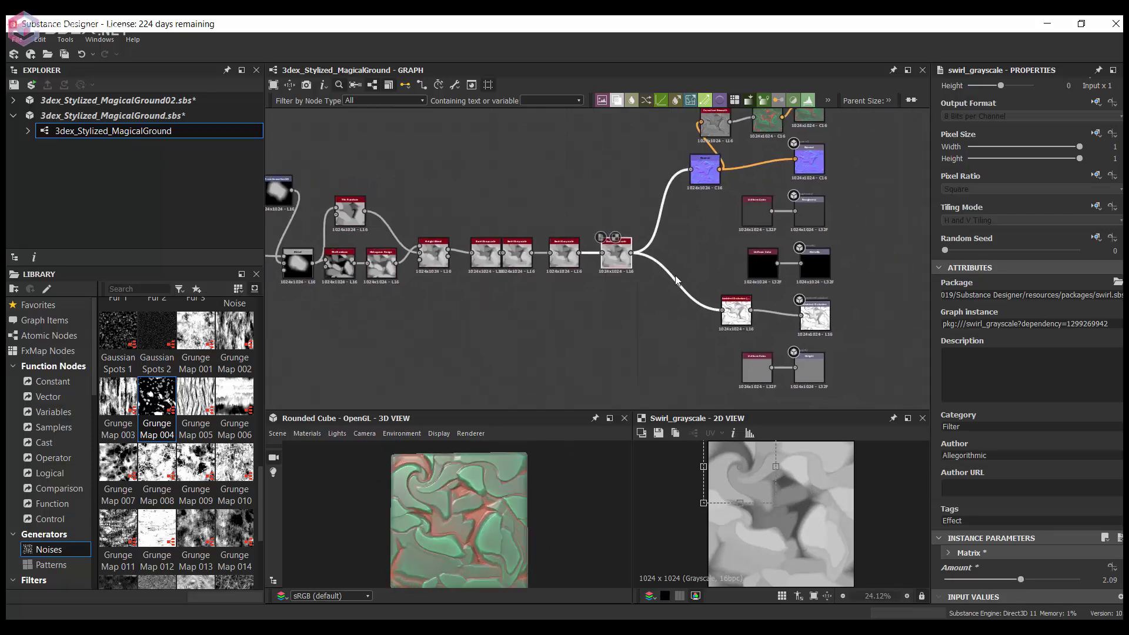
{"action": "middle_click_drag", "start_coordinate": [696, 298], "coordinate": [666, 272]}
Switch the 3D preview material to its Tessellation variant
{"action": "left_click", "coordinate": [283, 433]}
{"action": "mouse_move", "coordinate": [461, 507]}
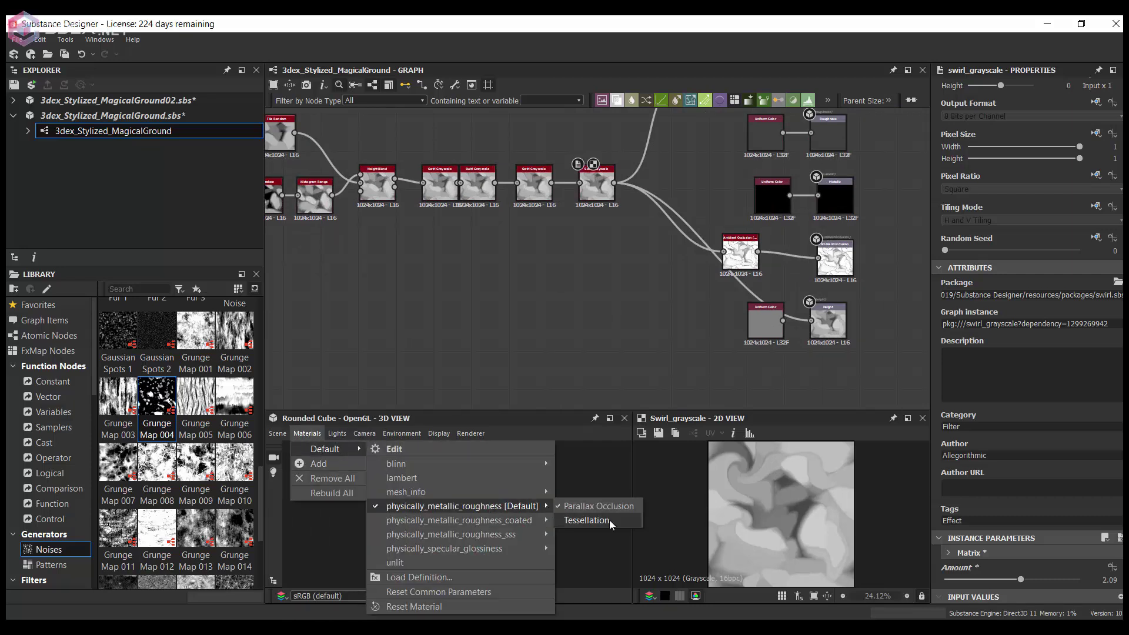
{"action": "left_click", "coordinate": [609, 520]}
{"action": "scroll", "coordinate": [1012, 364], "scroll_direction": "up", "scroll_amount": 1}
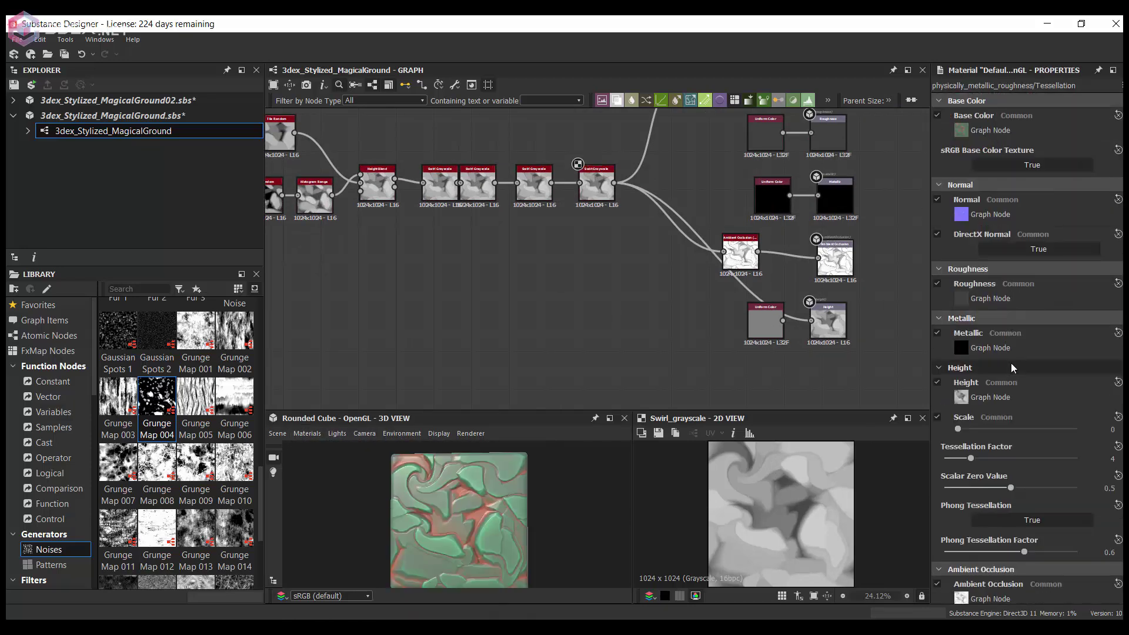
{"action": "left_click", "coordinate": [312, 437]}
{"action": "mouse_move", "coordinate": [325, 450]}
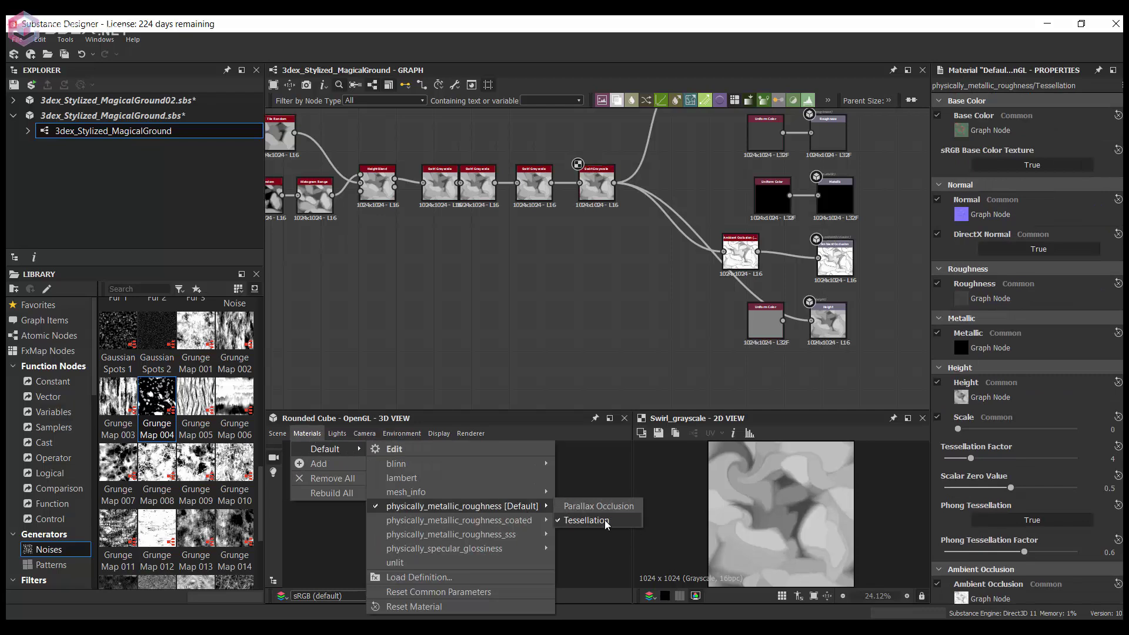
{"action": "left_click", "coordinate": [607, 521]}
{"action": "scroll", "coordinate": [999, 414], "scroll_direction": "down", "scroll_amount": 1}
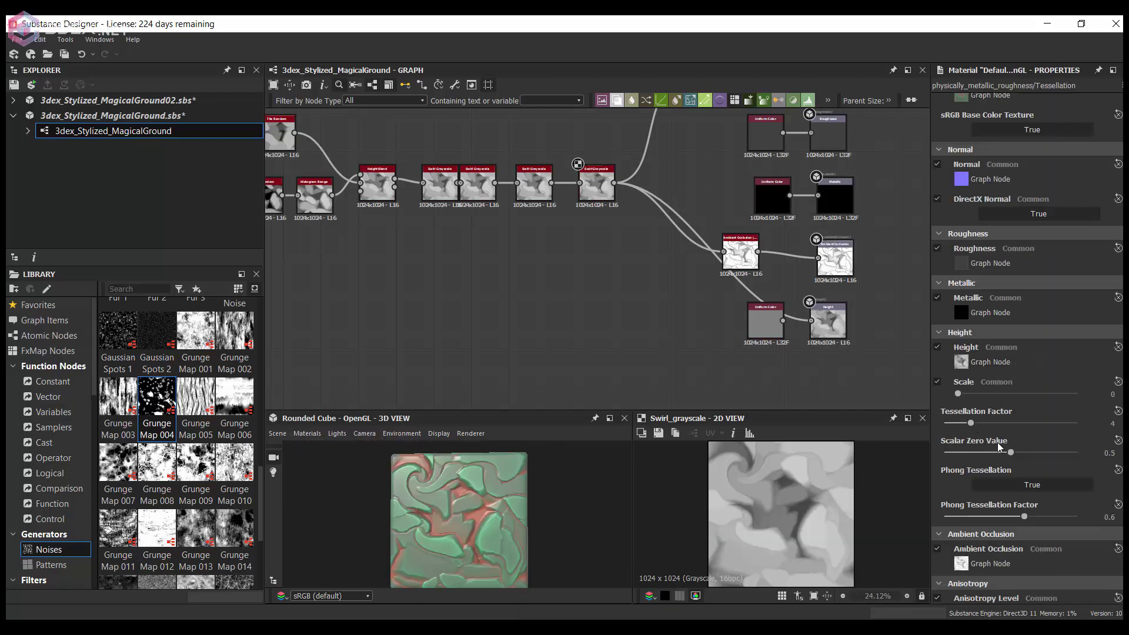
{"action": "scroll", "coordinate": [1006, 447], "scroll_direction": "down", "scroll_amount": 1}
{"action": "scroll", "coordinate": [1020, 455], "scroll_direction": "down", "scroll_amount": 1}
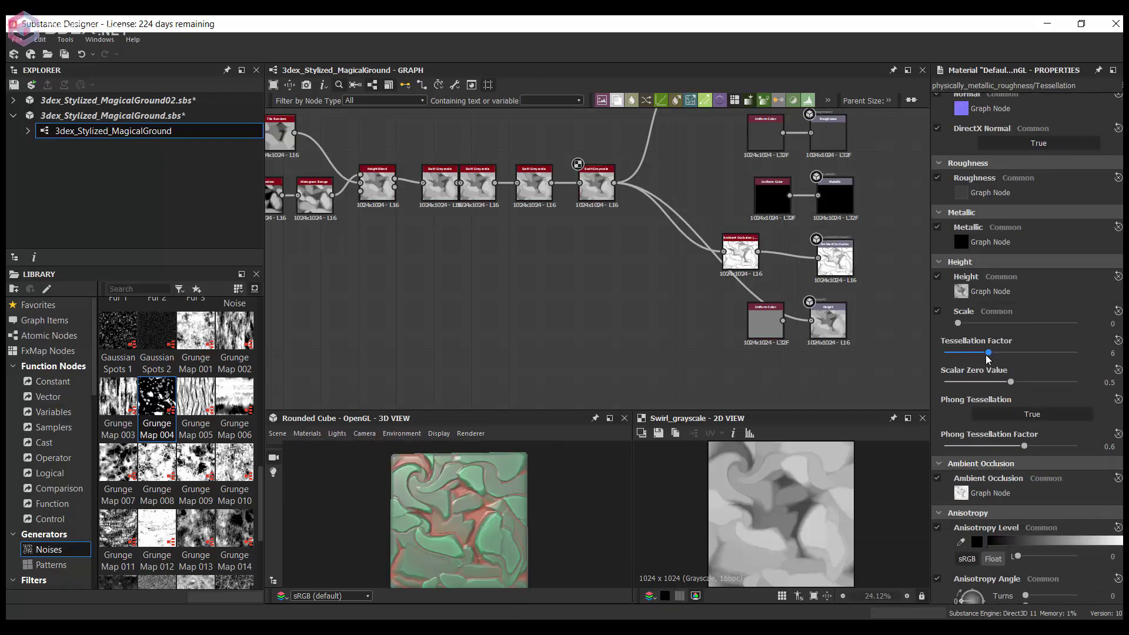
{"action": "scroll", "coordinate": [1024, 411], "scroll_direction": "down", "scroll_amount": 9}
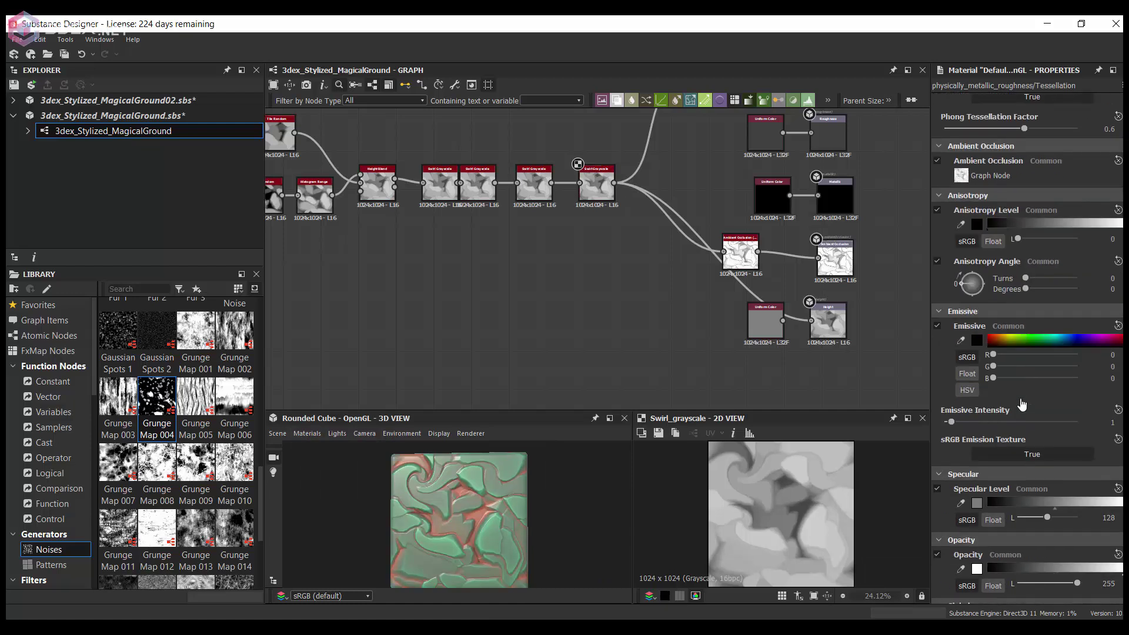
{"action": "scroll", "coordinate": [1026, 371], "scroll_direction": "down", "scroll_amount": 3}
{"action": "scroll", "coordinate": [1003, 372], "scroll_direction": "up", "scroll_amount": 10}
{"action": "scroll", "coordinate": [1004, 372], "scroll_direction": "up", "scroll_amount": 4}
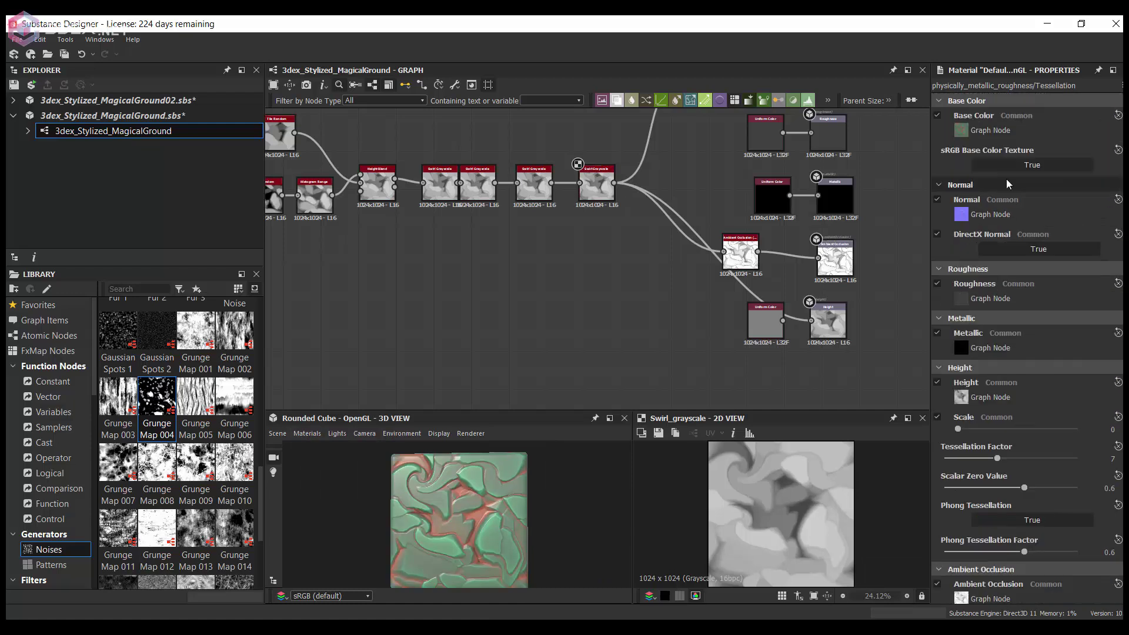
Try Parallax Occlusion on the cube and raise the Height scale
{"action": "left_click", "coordinate": [307, 433]}
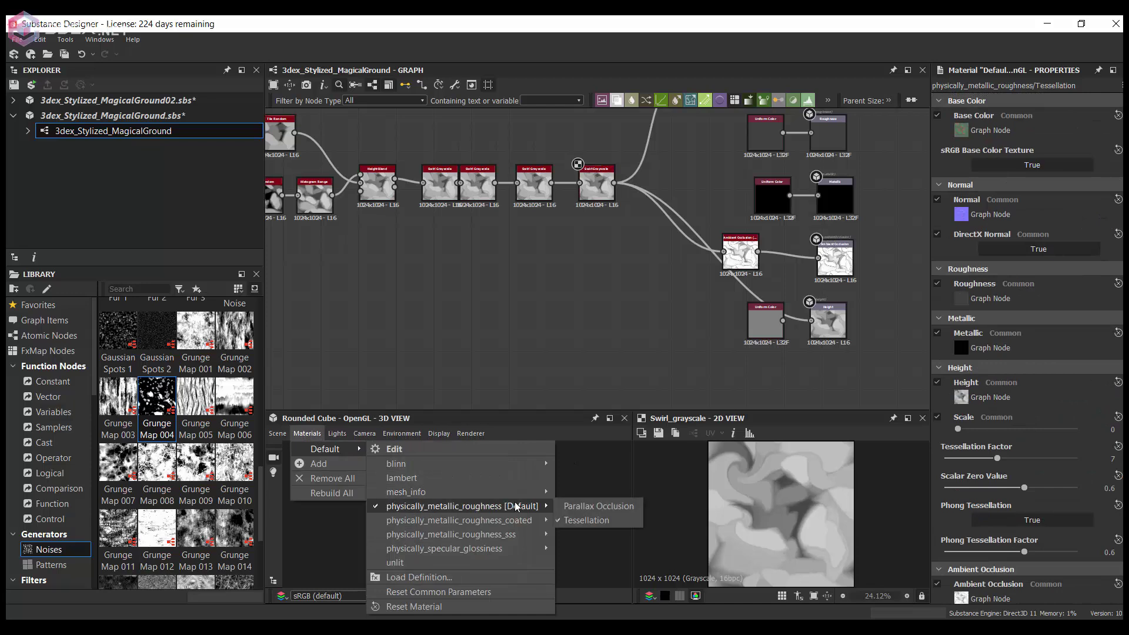
{"action": "left_click", "coordinate": [526, 499]}
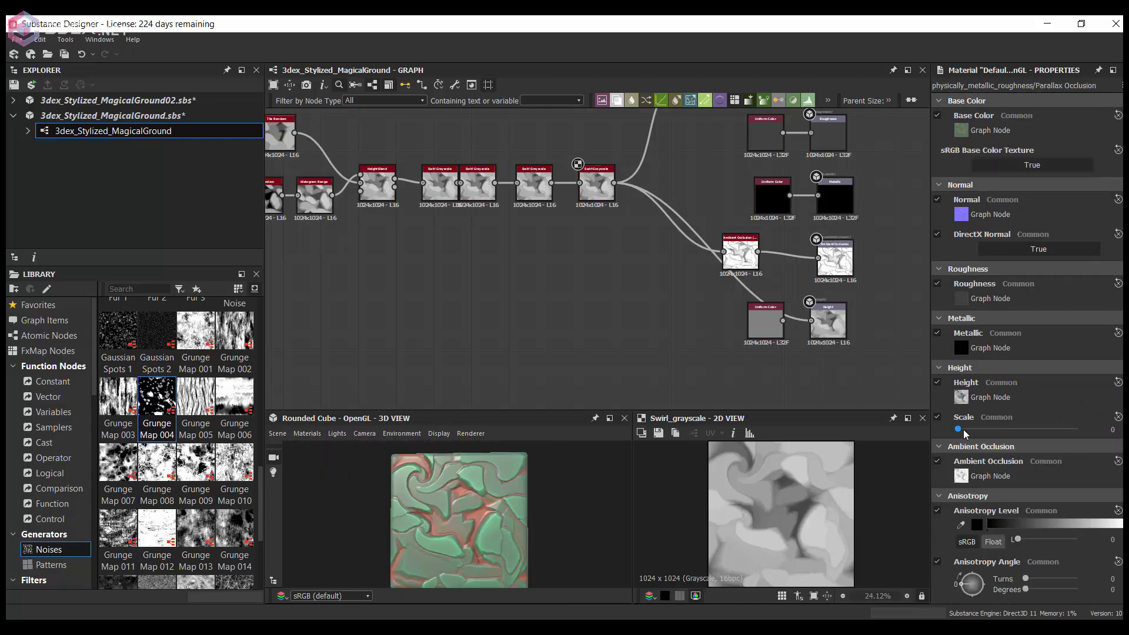
{"action": "scroll", "coordinate": [823, 337], "scroll_direction": "up", "scroll_amount": 2}
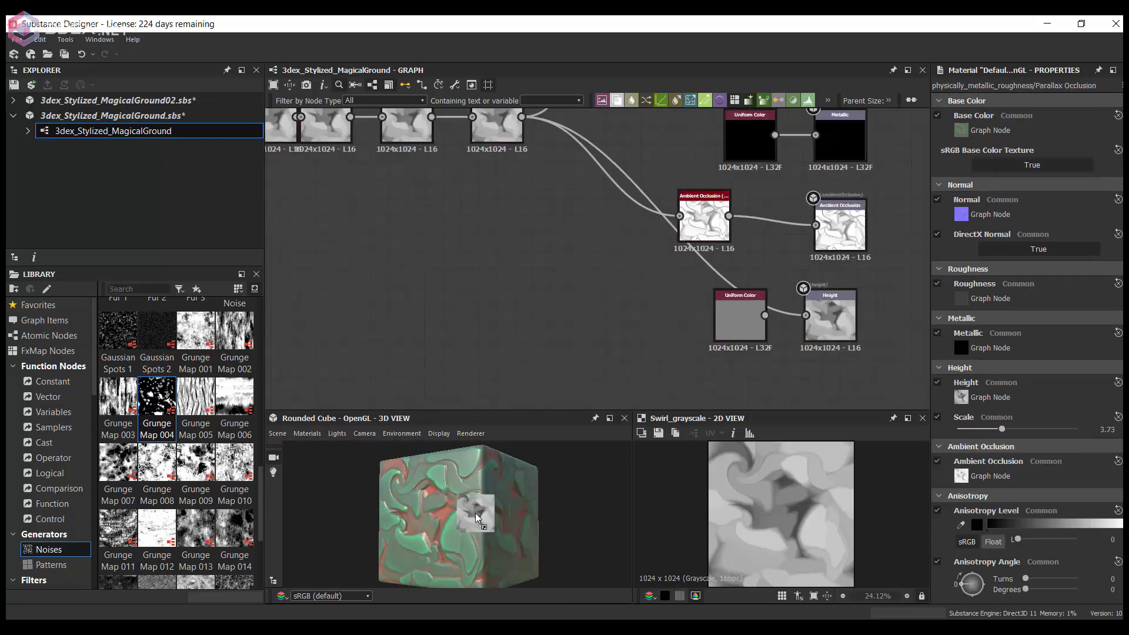
{"action": "left_click_drag", "start_coordinate": [829, 322], "coordinate": [477, 509]}
{"action": "left_click", "coordinate": [531, 403]}
{"action": "scroll", "coordinate": [467, 513], "scroll_direction": "up", "scroll_amount": 2}
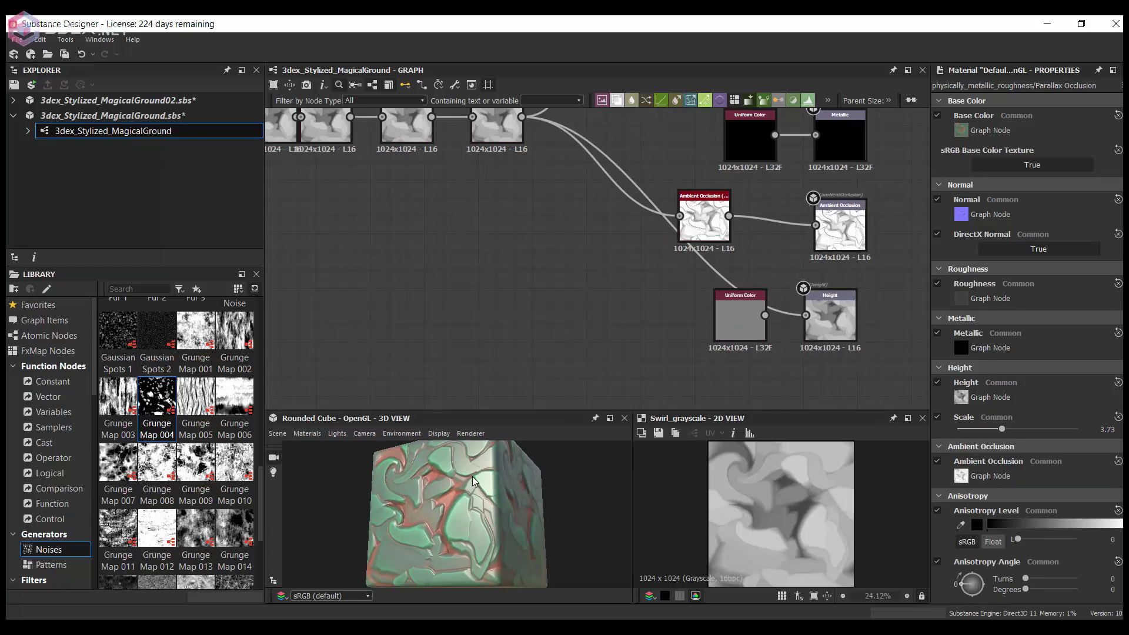
{"action": "scroll", "coordinate": [467, 514], "scroll_direction": "up", "scroll_amount": 2}
{"action": "left_click_drag", "start_coordinate": [1002, 430], "coordinate": [1046, 430]}
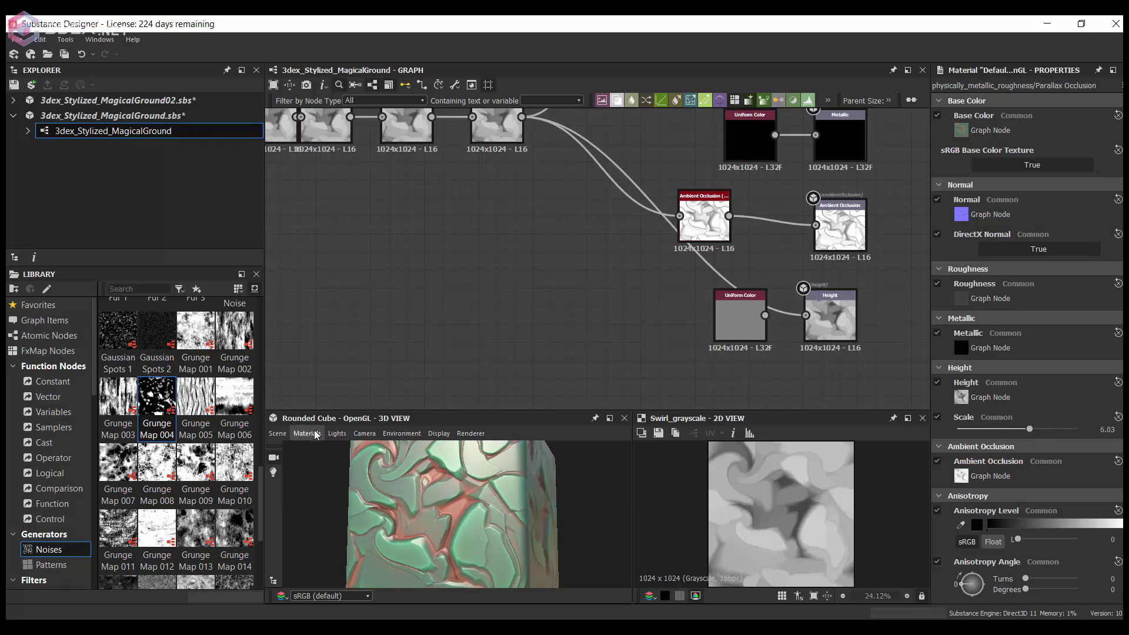
Return to Tessellation with height scale about 3.77 and tessellation factor 11
{"action": "left_click", "coordinate": [496, 510]}
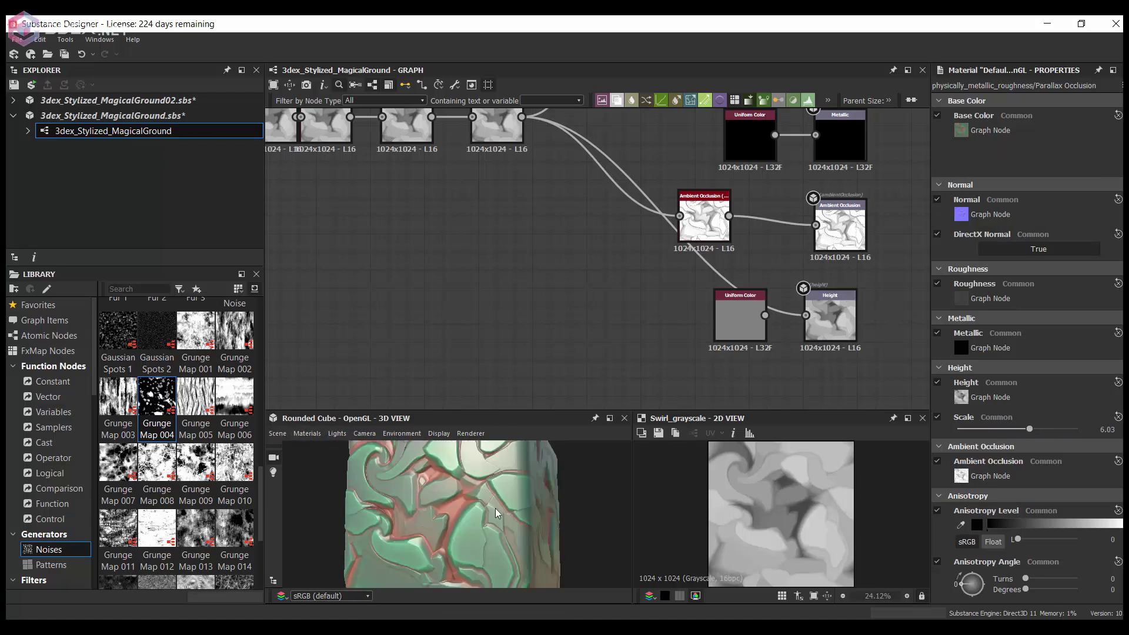
{"action": "left_click_drag", "start_coordinate": [1030, 430], "coordinate": [1033, 430]}
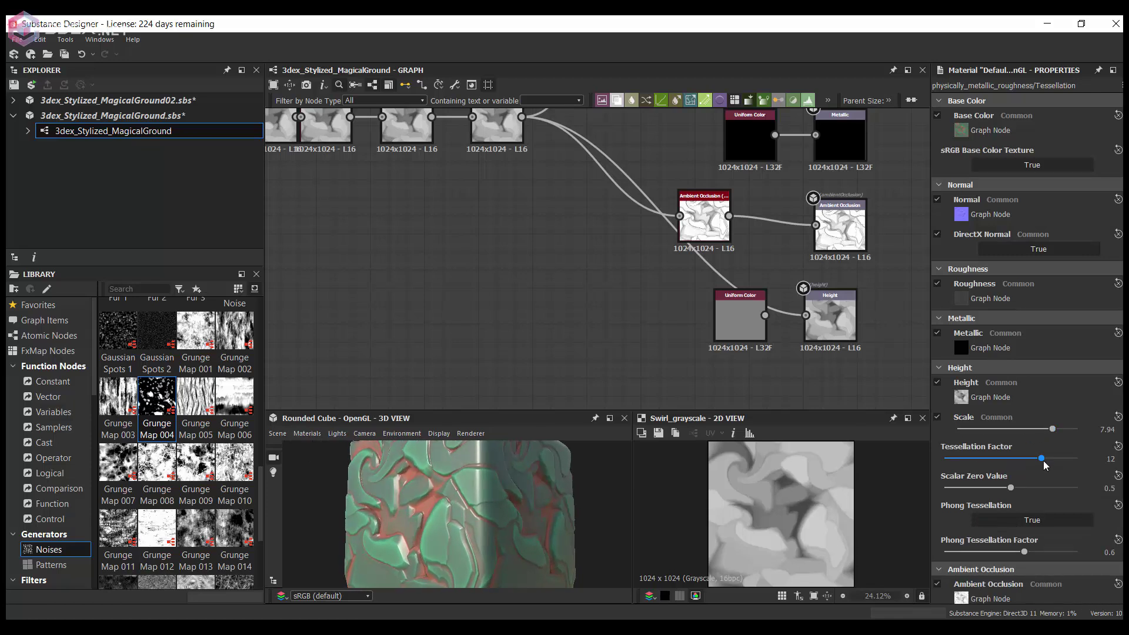
{"action": "left_click_drag", "start_coordinate": [1060, 466], "coordinate": [1041, 460]}
{"action": "left_click_drag", "start_coordinate": [553, 512], "coordinate": [457, 520]}
{"action": "scroll", "coordinate": [457, 520], "scroll_direction": "up", "scroll_amount": 5}
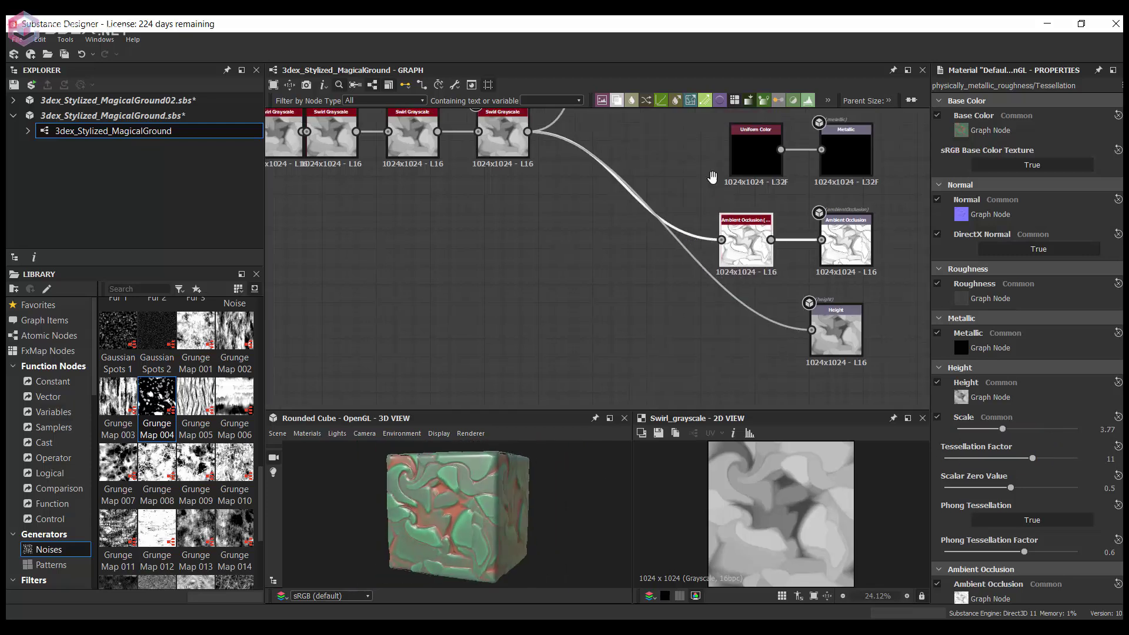
Select the Ambient Occlusion (HBAO) node and adjust its Height Depth
{"action": "left_click", "coordinate": [833, 395]}
{"action": "middle_click_drag", "start_coordinate": [734, 350], "coordinate": [676, 278]}
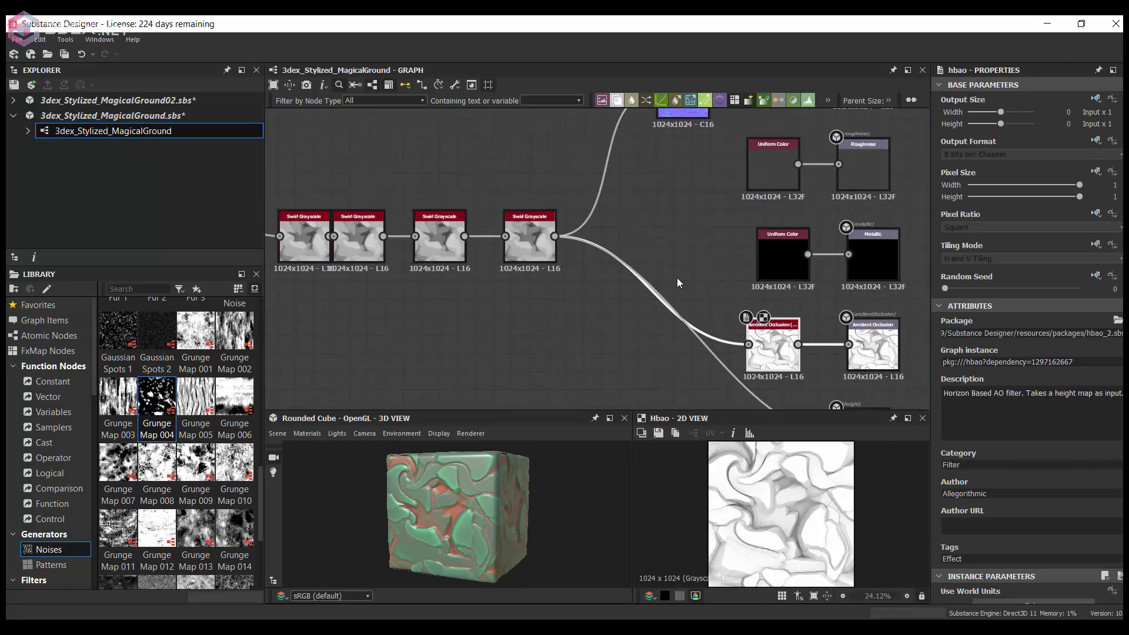
{"action": "scroll", "coordinate": [1008, 513], "scroll_direction": "down", "scroll_amount": 3}
{"action": "mouse_move", "coordinate": [955, 497]}
{"action": "left_mouse_down"}
{"action": "mouse_move", "coordinate": [968, 496]}
{"action": "mouse_move", "coordinate": [959, 492]}
{"action": "left_mouse_up"}
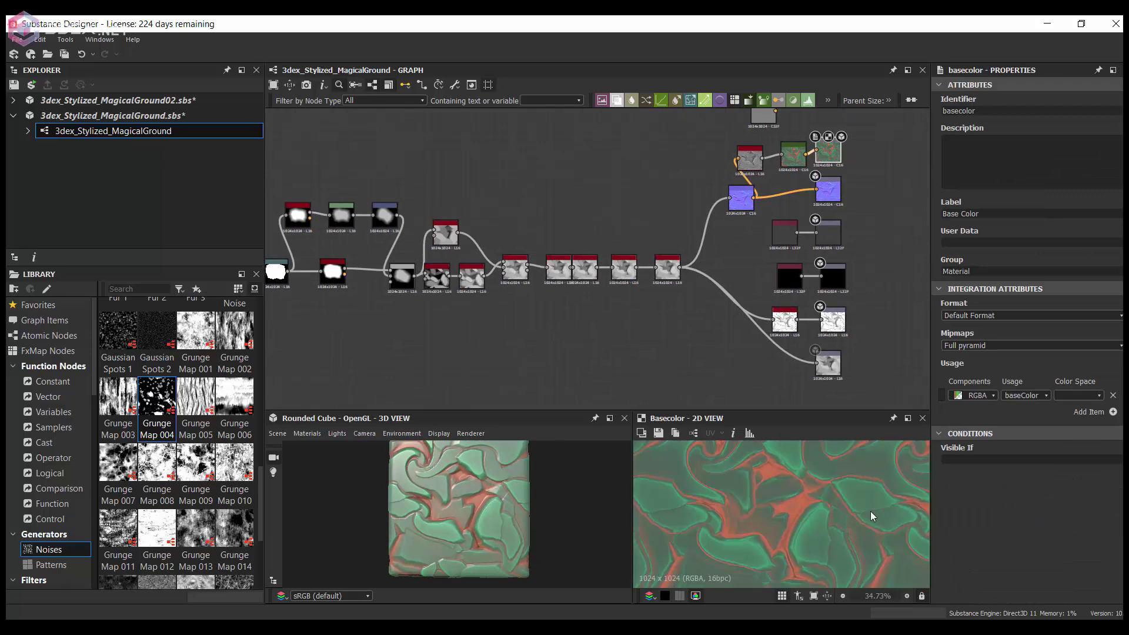
{"action": "scroll", "coordinate": [817, 188], "scroll_direction": "up", "scroll_amount": 3}
Add a Levels after the Gradient Map with tightened black/white points; preview on Plane (hi-res)
{"action": "left_click", "coordinate": [711, 174]}
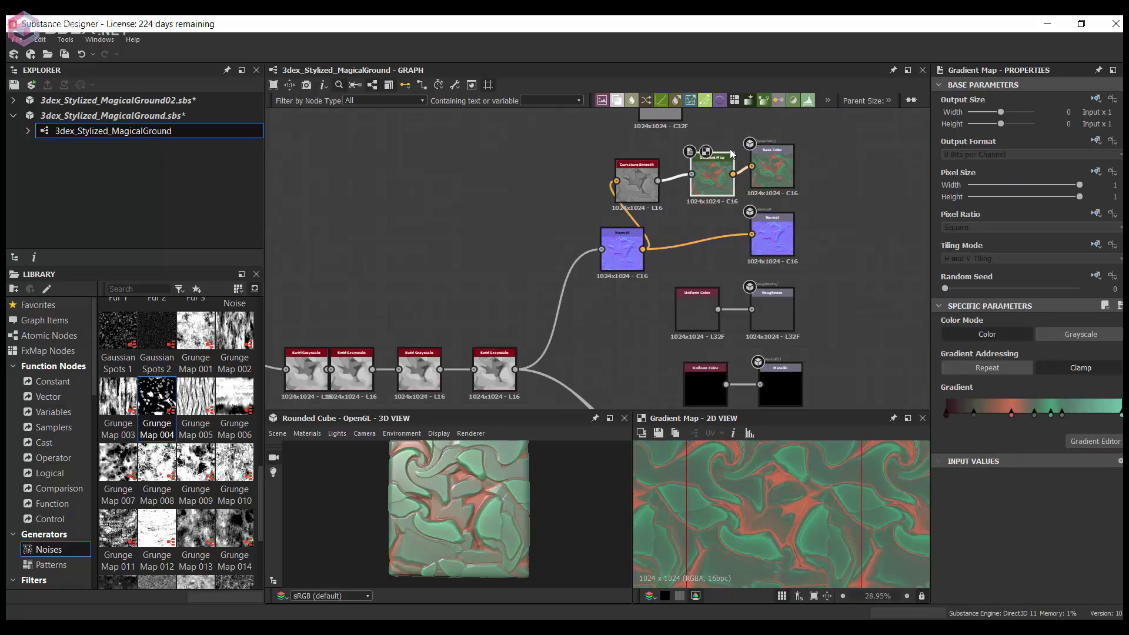
{"action": "scroll", "coordinate": [731, 154], "scroll_direction": "up", "scroll_amount": 2}
{"action": "key", "text": "space"}
{"action": "left_click", "coordinate": [731, 267]}
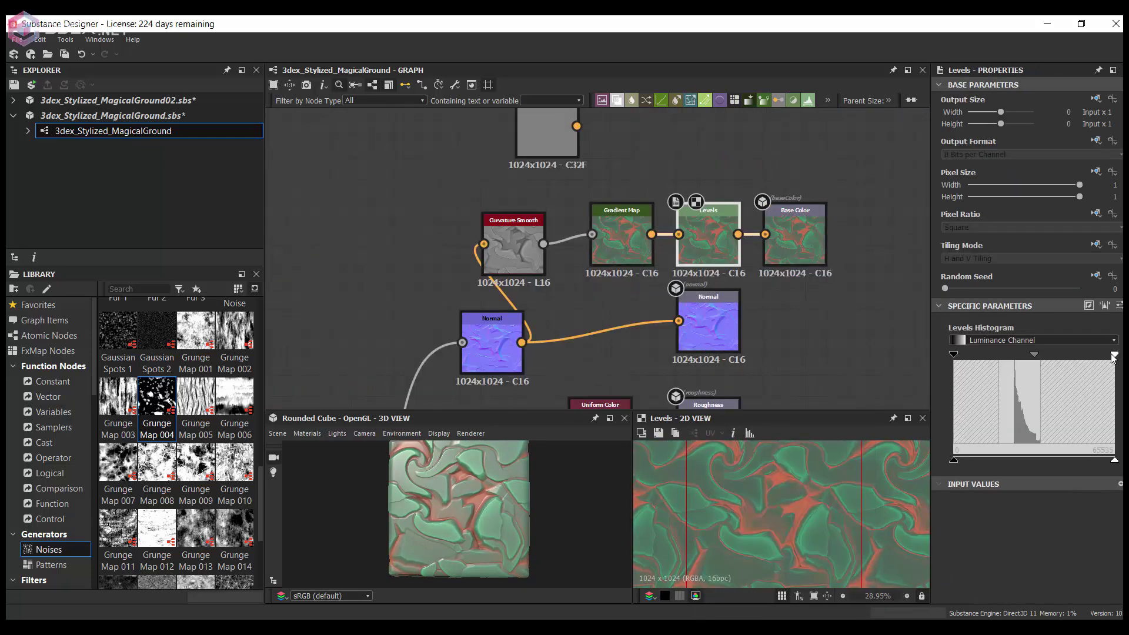
{"action": "left_click_drag", "start_coordinate": [1113, 355], "coordinate": [1078, 354]}
{"action": "left_click_drag", "start_coordinate": [954, 355], "coordinate": [975, 356]}
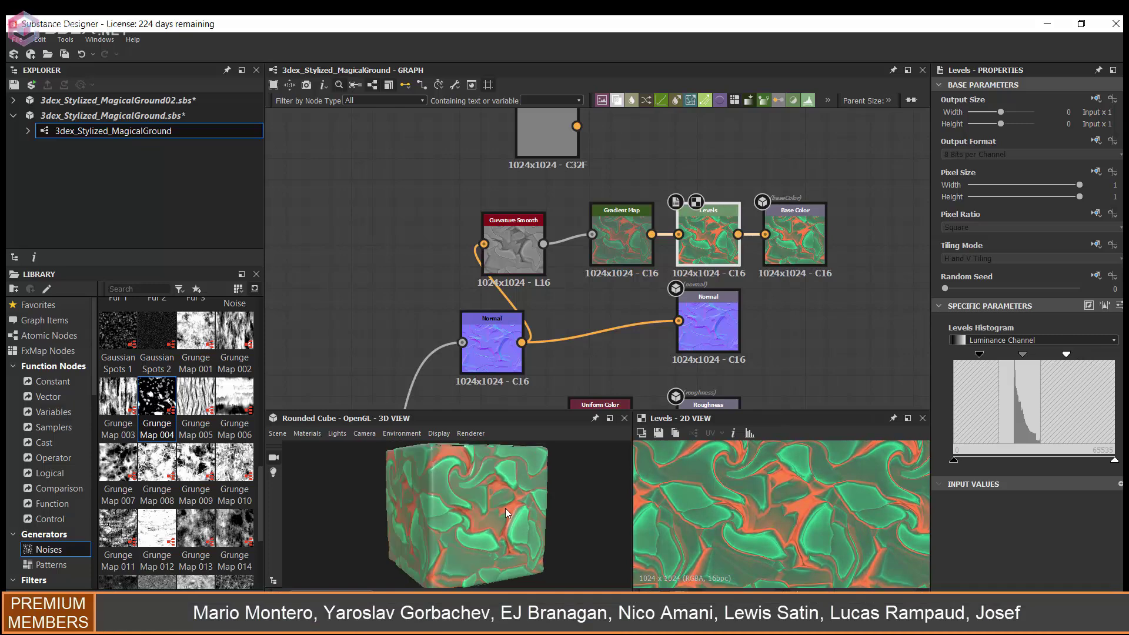
{"action": "left_click", "coordinate": [277, 433]}
{"action": "left_click", "coordinate": [311, 229]}
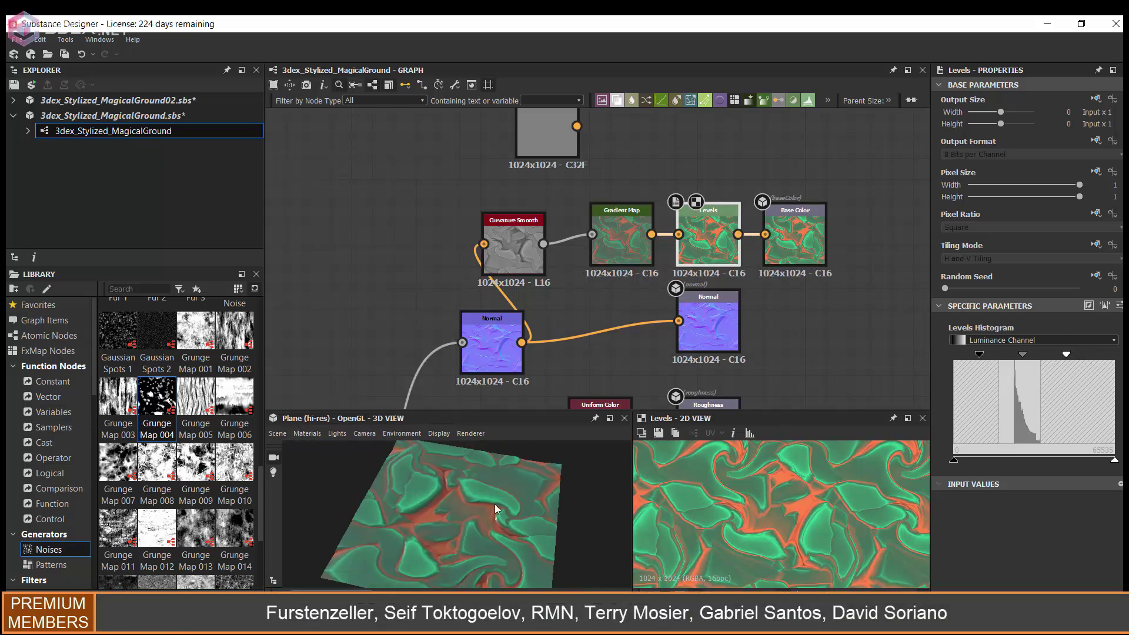
Orbit the hi-res plane preview to inspect the stone surface
{"action": "left_click_drag", "start_coordinate": [488, 521], "coordinate": [456, 492]}
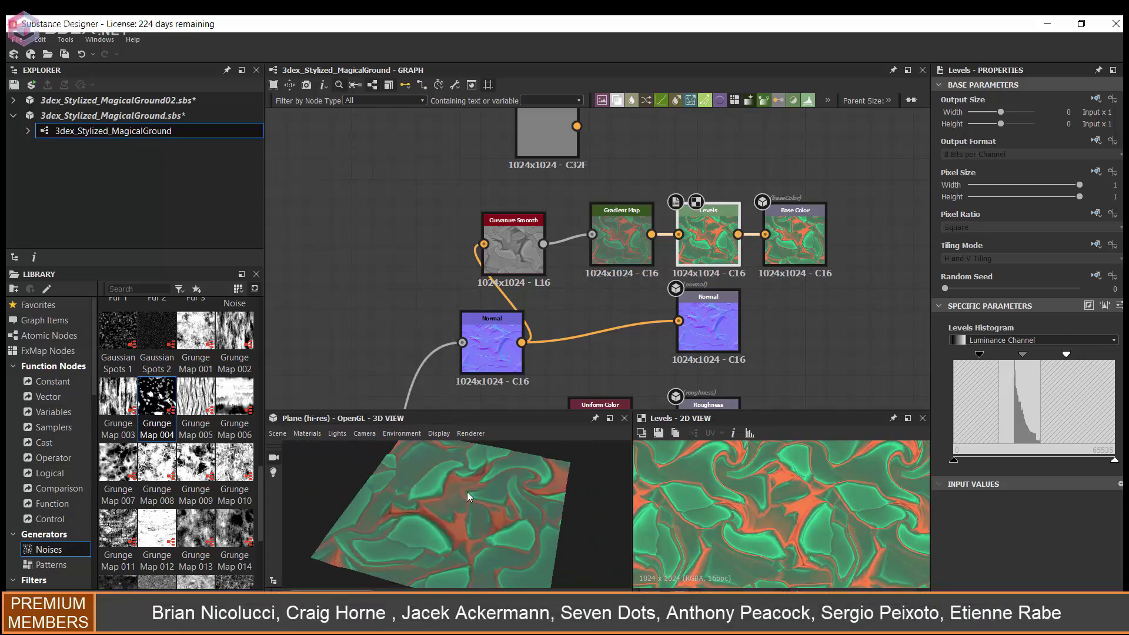
{"action": "scroll", "coordinate": [589, 253], "scroll_direction": "down", "scroll_amount": 3}
{"action": "middle_click_drag", "start_coordinate": [447, 306], "coordinate": [589, 253]}
{"action": "scroll", "coordinate": [589, 253], "scroll_direction": "up", "scroll_amount": 3}
Test-adjust the Tile Random shape scales, undoing back so the lower one stays 3.69
{"action": "mouse_move", "coordinate": [329, 247]}
{"action": "middle_mouse_down"}
{"action": "mouse_move", "coordinate": [608, 224]}
{"action": "mouse_move", "coordinate": [632, 234]}
{"action": "middle_mouse_up"}
{"action": "left_click", "coordinate": [594, 177]}
{"action": "scroll", "coordinate": [1028, 446], "scroll_direction": "down", "scroll_amount": 3}
{"action": "scroll", "coordinate": [1022, 406], "scroll_direction": "down", "scroll_amount": 2}
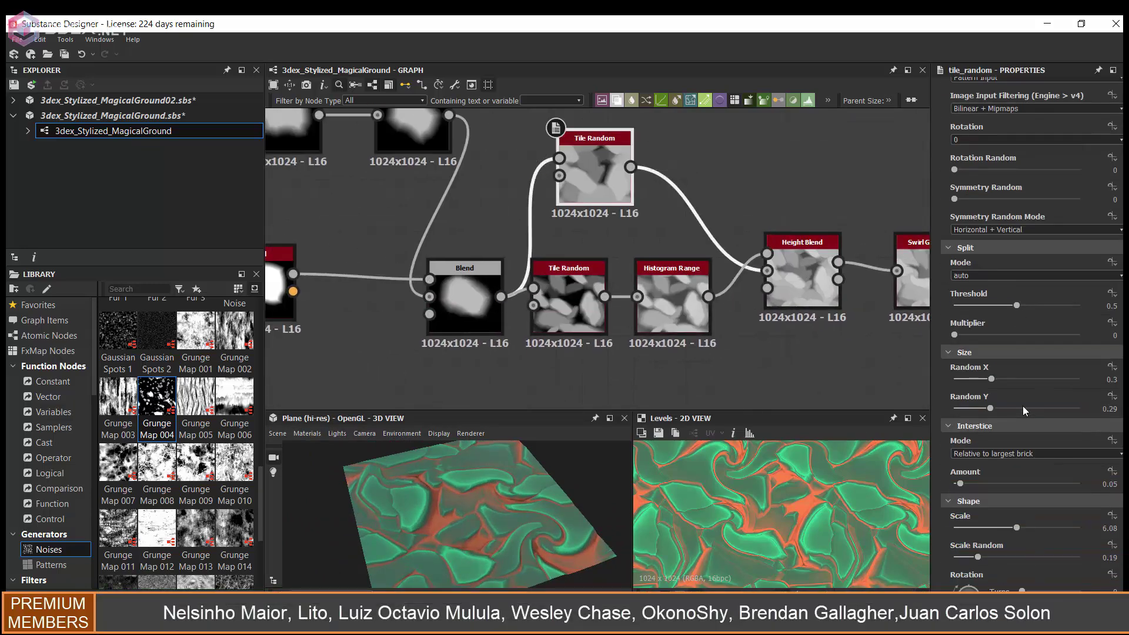
{"action": "scroll", "coordinate": [1054, 489], "scroll_direction": "down", "scroll_amount": 2}
{"action": "mouse_move", "coordinate": [1017, 421]}
{"action": "left_mouse_down"}
{"action": "mouse_move", "coordinate": [1034, 422]}
{"action": "mouse_move", "coordinate": [1021, 422]}
{"action": "left_mouse_up"}
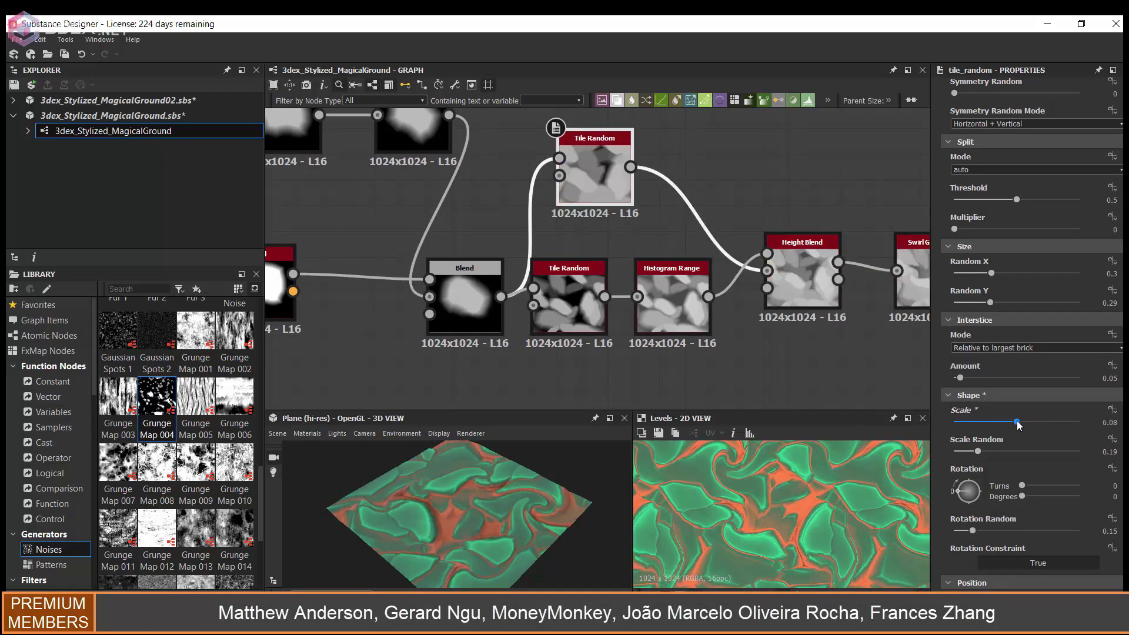
{"action": "key", "text": "ctrl+z"}
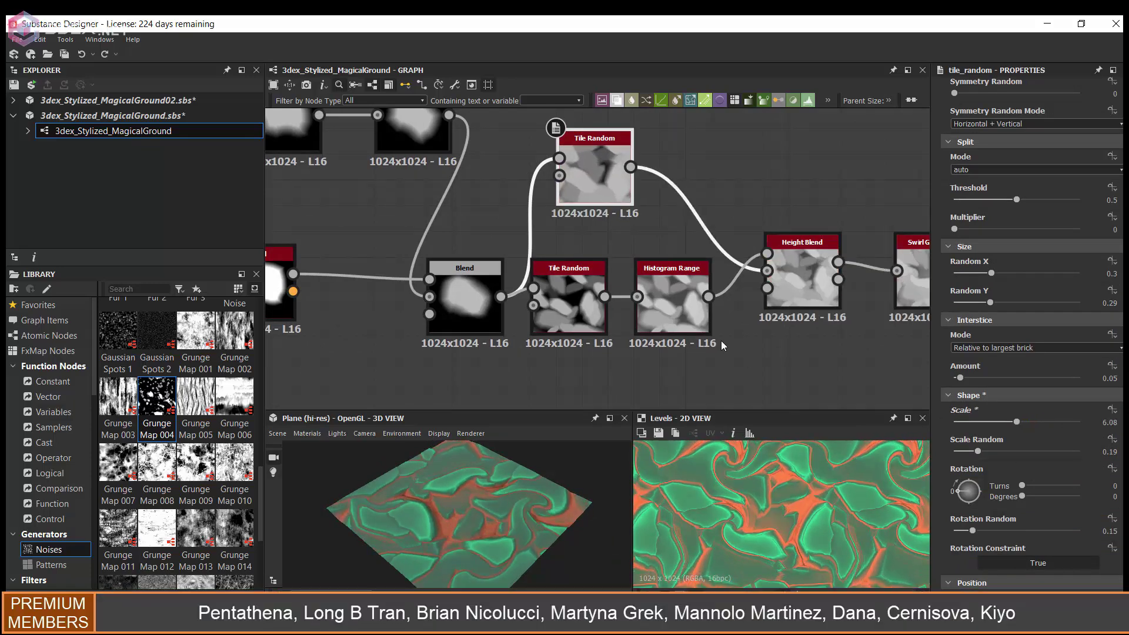
{"action": "left_click_drag", "start_coordinate": [1019, 423], "coordinate": [1023, 422]}
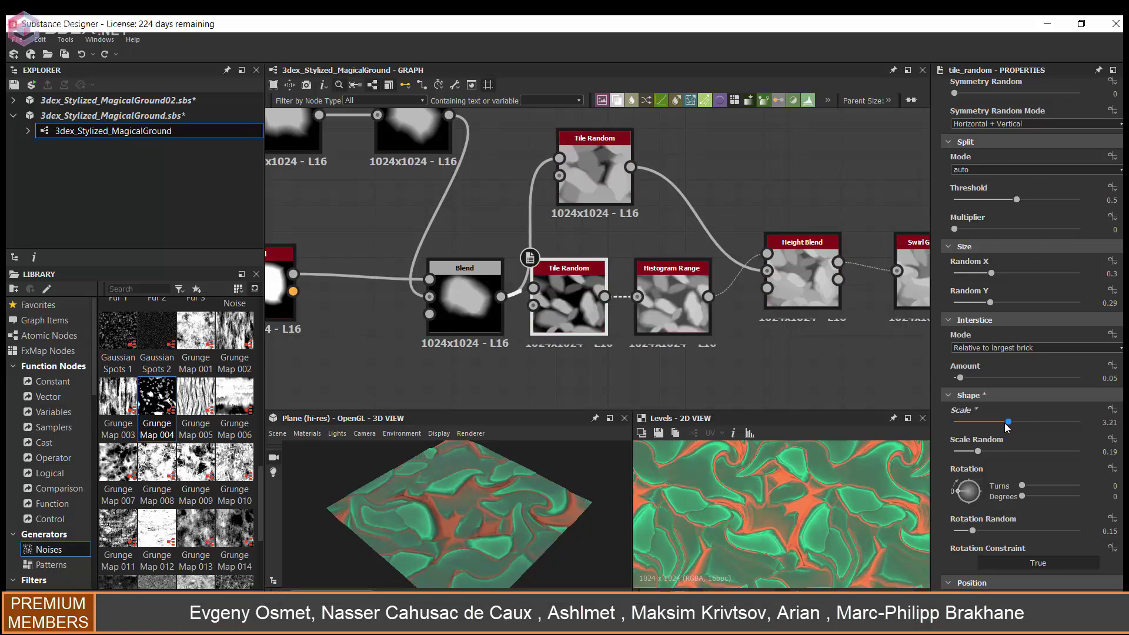
{"action": "key", "text": "ctrl+z"}
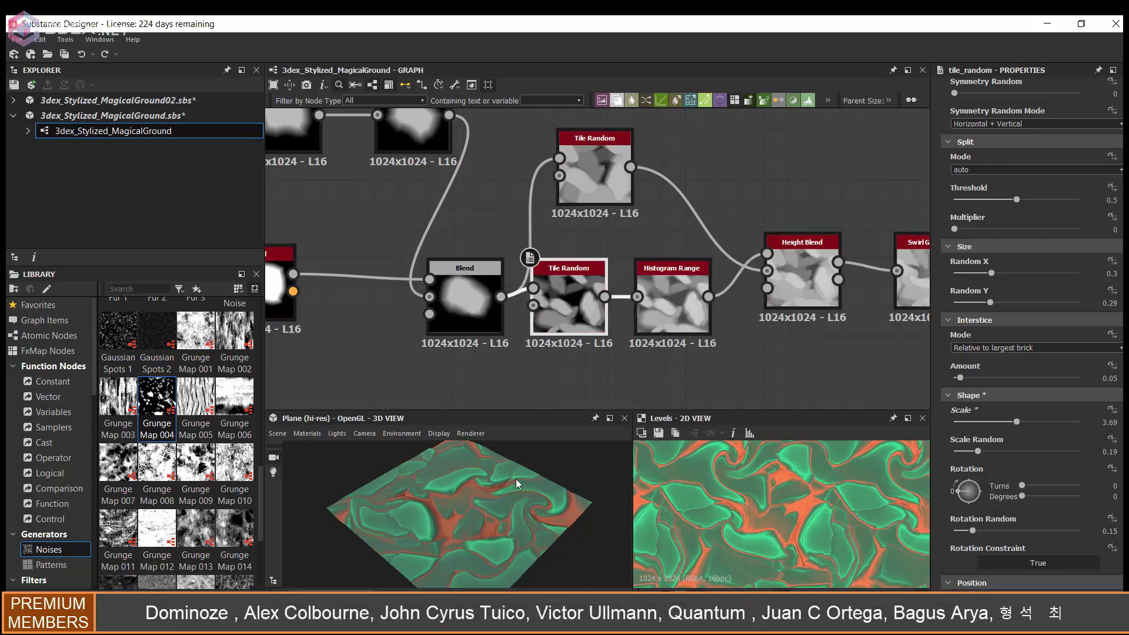
{"action": "scroll", "coordinate": [746, 214], "scroll_direction": "down", "scroll_amount": 3}
{"action": "middle_click_drag", "start_coordinate": [745, 214], "coordinate": [367, 320]}
Inspect the Gradient Map and Blend results in the 2D view
{"action": "left_click", "coordinate": [735, 203]}
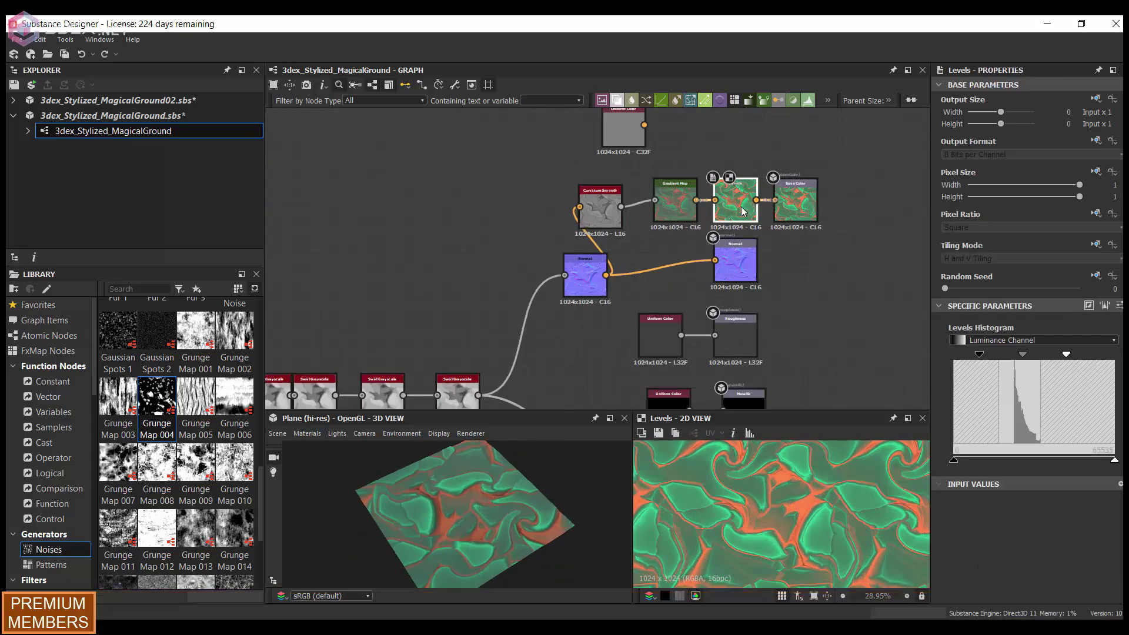
{"action": "double_click", "coordinate": [600, 209]}
{"action": "double_click", "coordinate": [679, 214]}
{"action": "middle_click_drag", "start_coordinate": [679, 215], "coordinate": [988, 282]}
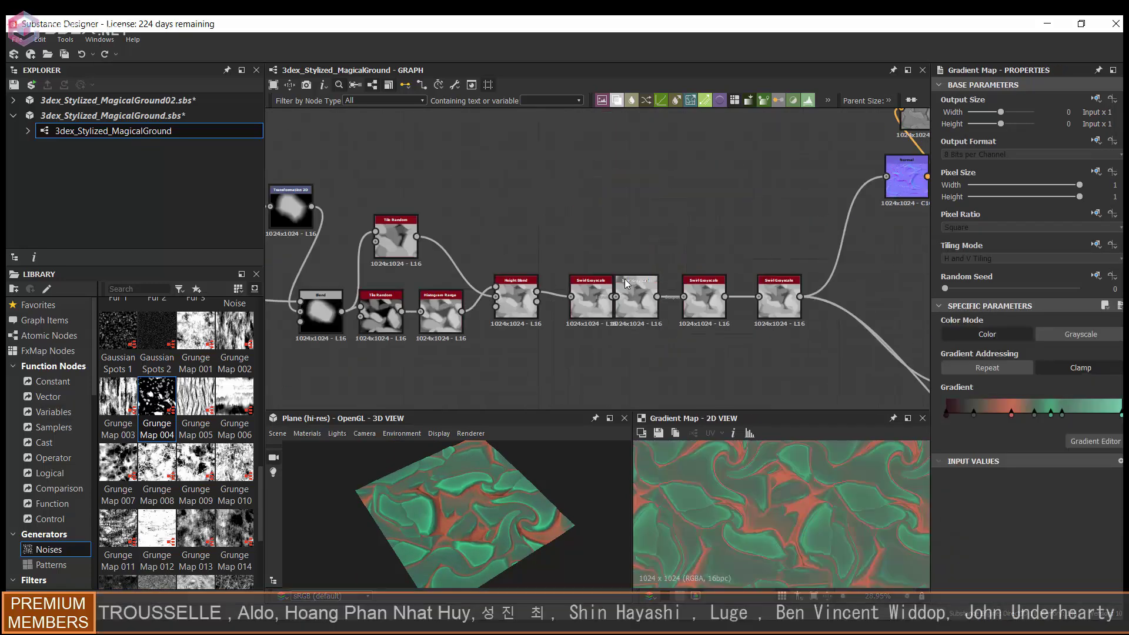
{"action": "middle_click_drag", "start_coordinate": [647, 247], "coordinate": [485, 260]}
{"action": "scroll", "coordinate": [649, 319], "scroll_direction": "up", "scroll_amount": 2}
{"action": "left_click", "coordinate": [649, 319]}
{"action": "double_click", "coordinate": [649, 319]}
Duplicate the Transformation 2D node and offset and rotate the copied shape
{"action": "middle_click_drag", "start_coordinate": [649, 319], "coordinate": [480, 196]}
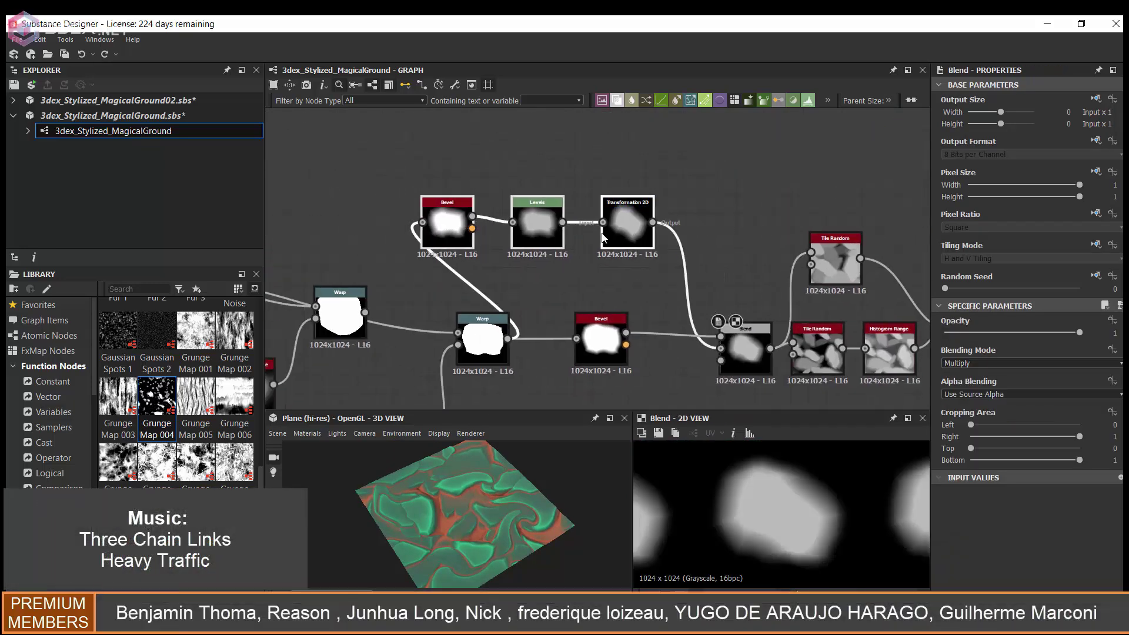
{"action": "scroll", "coordinate": [480, 196], "scroll_direction": "down", "scroll_amount": 1}
{"action": "left_click", "coordinate": [618, 245]}
{"action": "key", "text": "ctrl+d"}
{"action": "left_click", "coordinate": [735, 132]}
{"action": "double_click", "coordinate": [691, 153]}
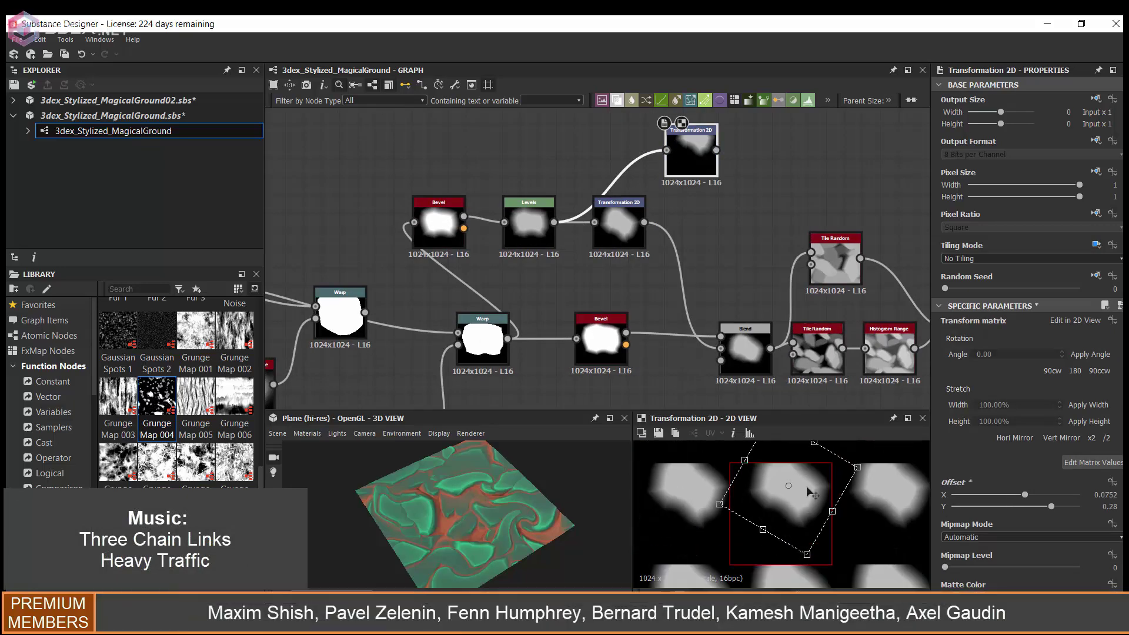
{"action": "left_click_drag", "start_coordinate": [806, 486], "coordinate": [788, 486]}
{"action": "left_click_drag", "start_coordinate": [858, 469], "coordinate": [847, 505]}
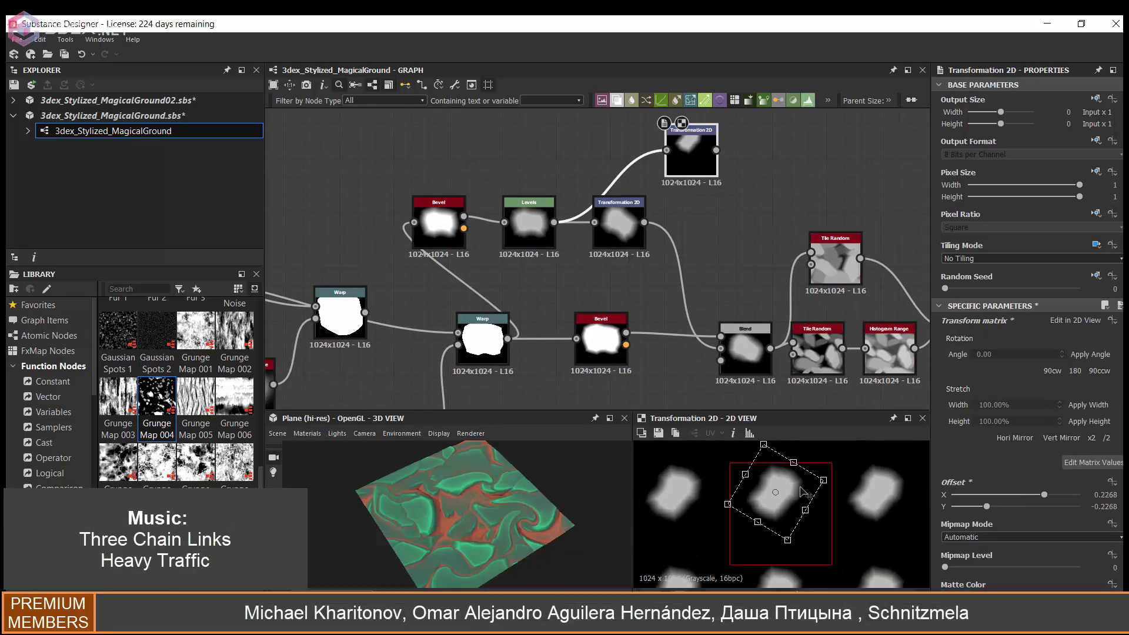
Add a second Blend combining both shapes into the Tile Random chain, set to Switch
{"action": "left_click_drag", "start_coordinate": [753, 337], "coordinate": [699, 320]}
{"action": "key", "text": "space"}
{"action": "left_click", "coordinate": [732, 295]}
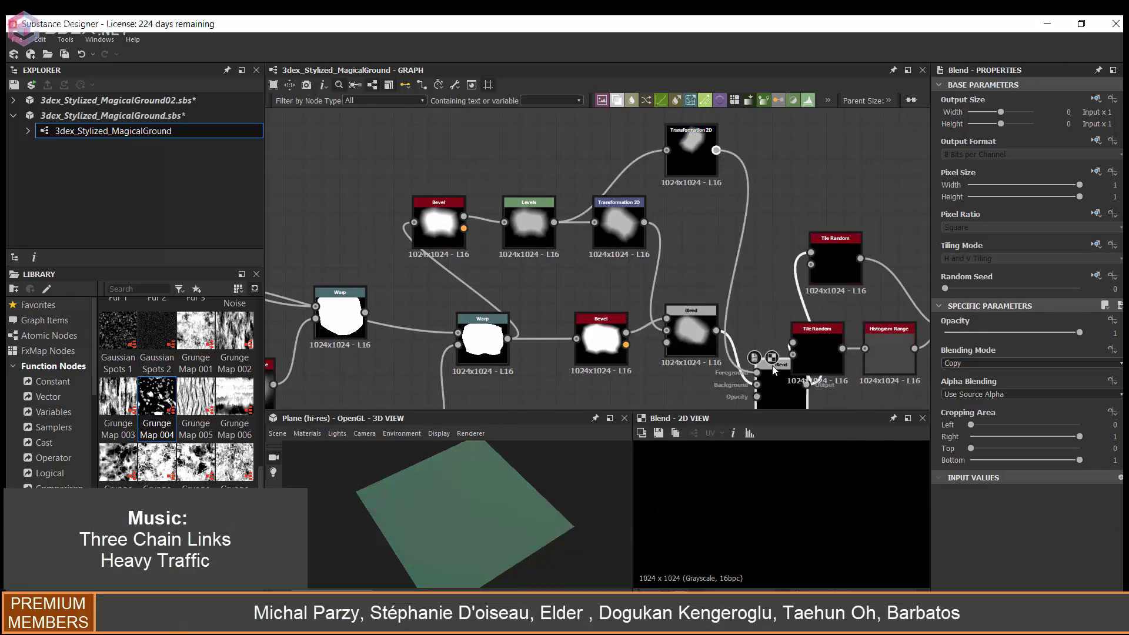
{"action": "left_click_drag", "start_coordinate": [715, 150], "coordinate": [738, 282]}
{"action": "left_click", "coordinate": [979, 362]}
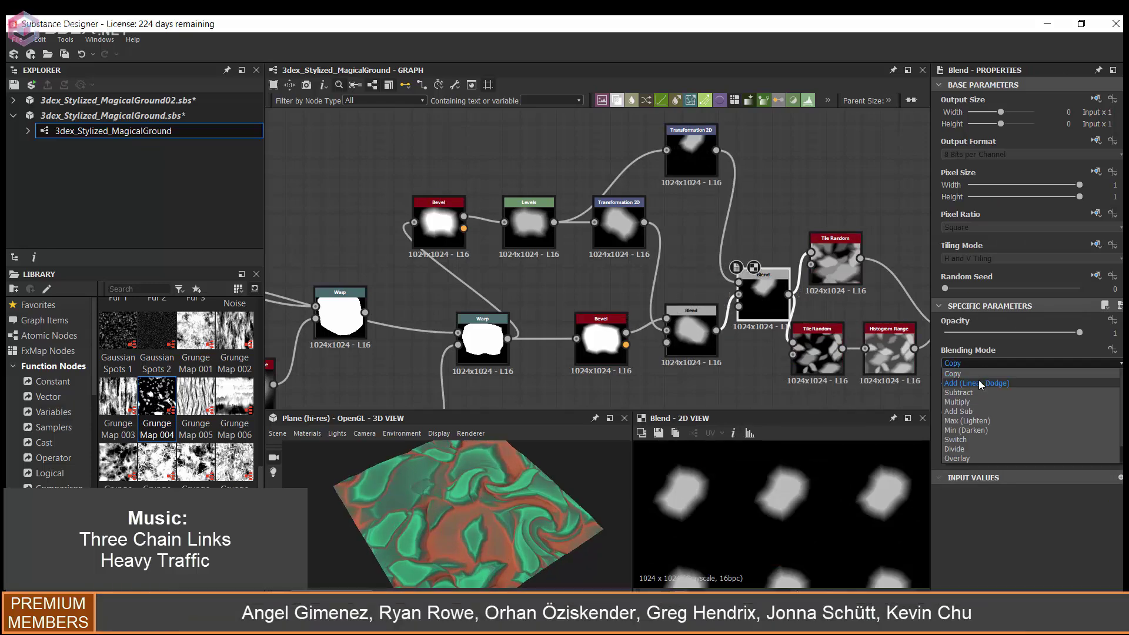
{"action": "key", "text": "Down"}
{"action": "key", "text": "Down"}
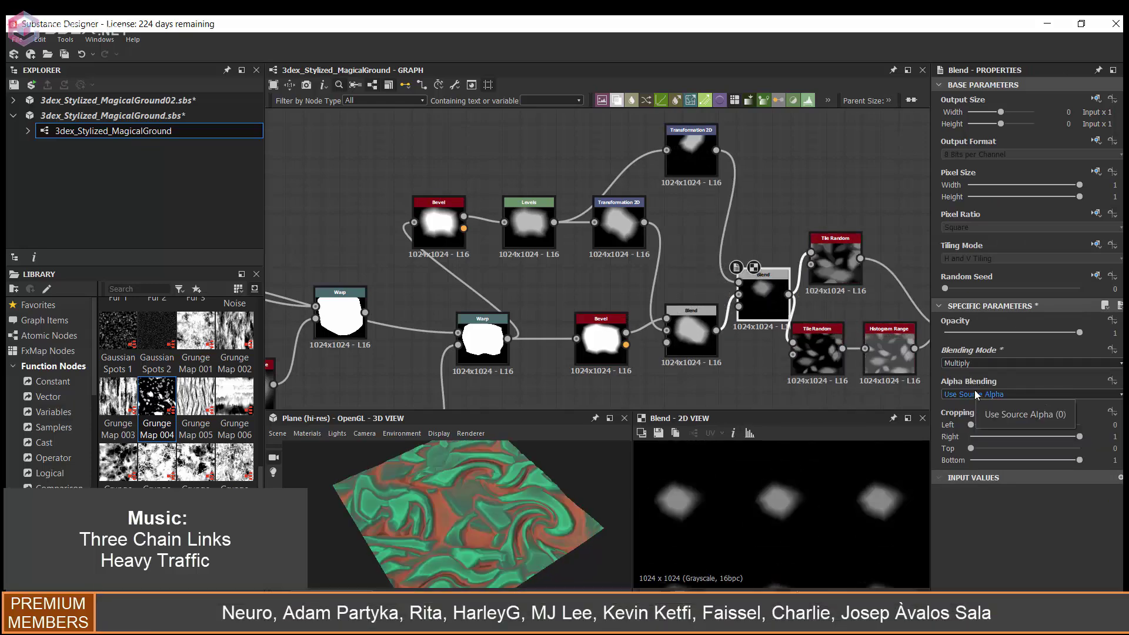
{"action": "key", "text": "Down"}
{"action": "key", "text": "Down"}
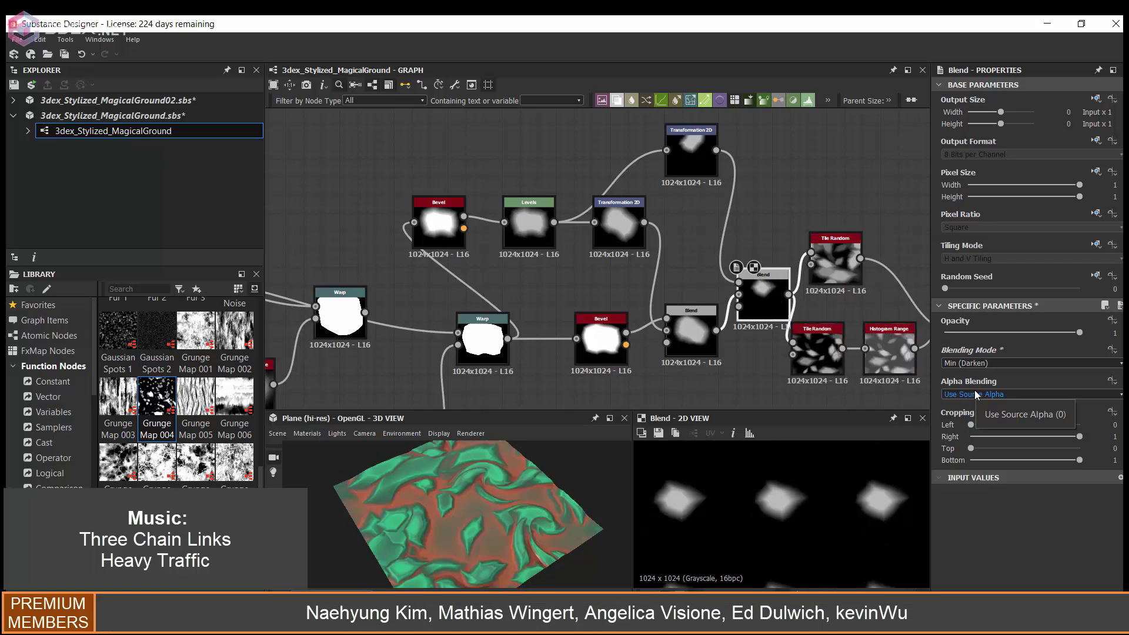
{"action": "key", "text": "Down"}
{"action": "key", "text": "Down"}
{"action": "scroll", "coordinate": [713, 182], "scroll_direction": "up", "scroll_amount": 2}
{"action": "left_click_drag", "start_coordinate": [712, 178], "coordinate": [675, 249]}
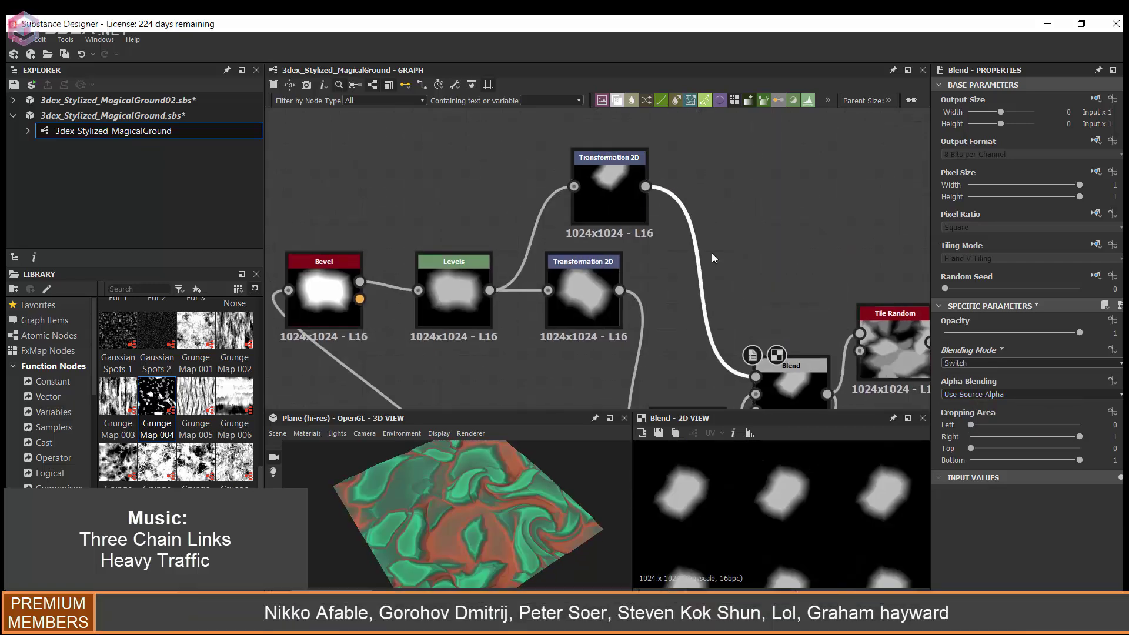
Insert a Levels before the Blend and try Multiply, Max (Lighten) and Overlay modes
{"action": "key", "text": "space"}
{"action": "left_click", "coordinate": [761, 279]}
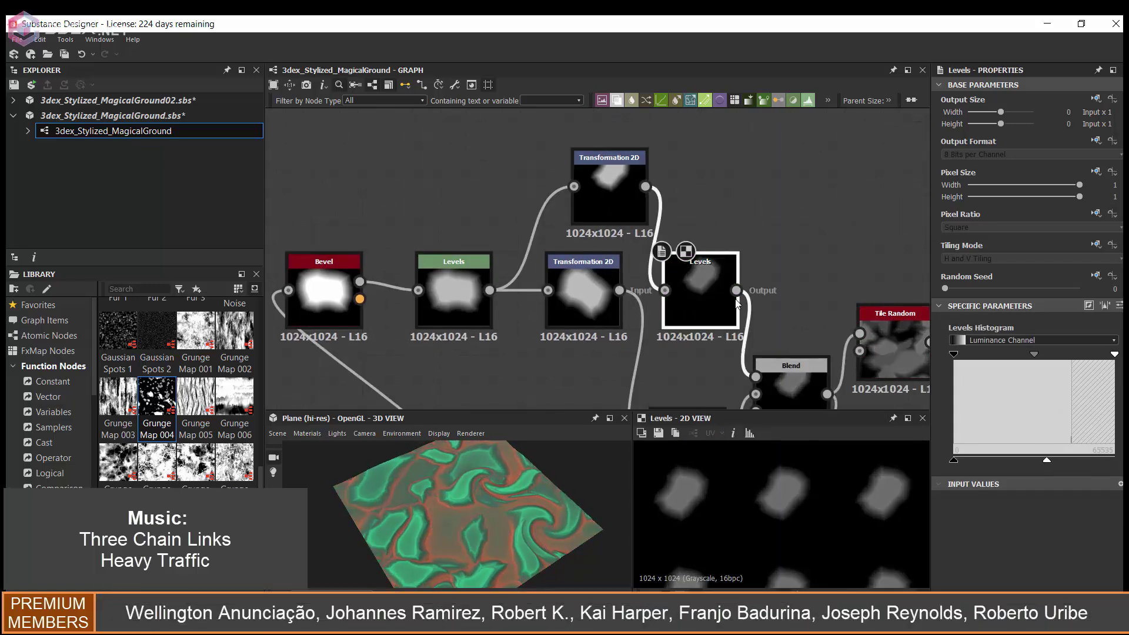
{"action": "left_click", "coordinate": [773, 265]}
{"action": "left_click", "coordinate": [1029, 363]}
{"action": "left_click", "coordinate": [980, 401]}
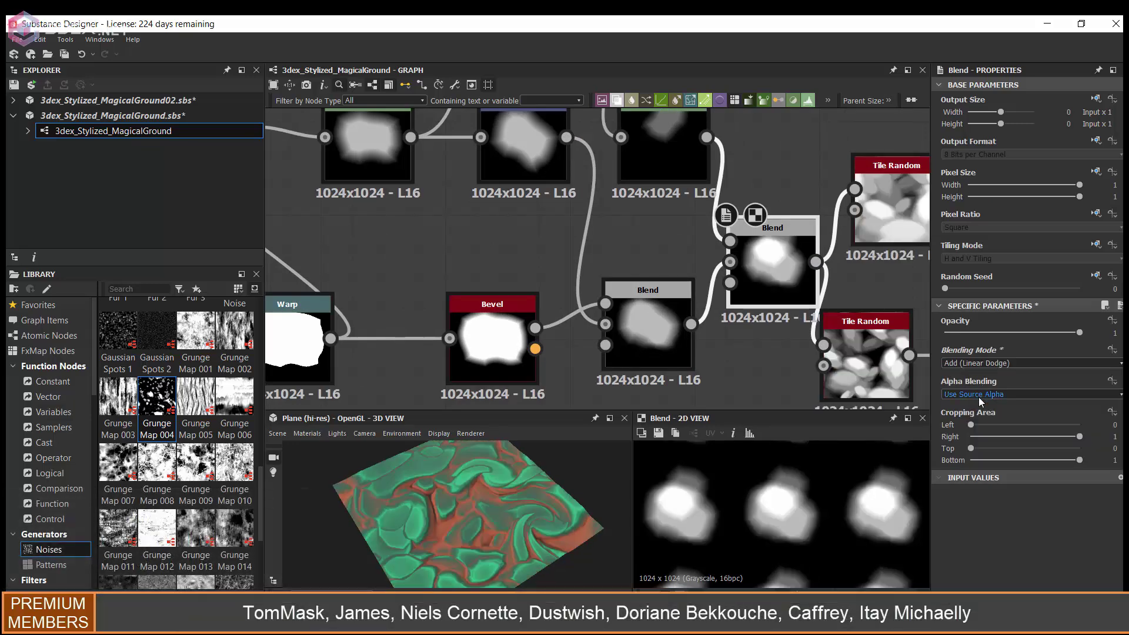
{"action": "key", "text": "Down"}
{"action": "key", "text": "Down"}
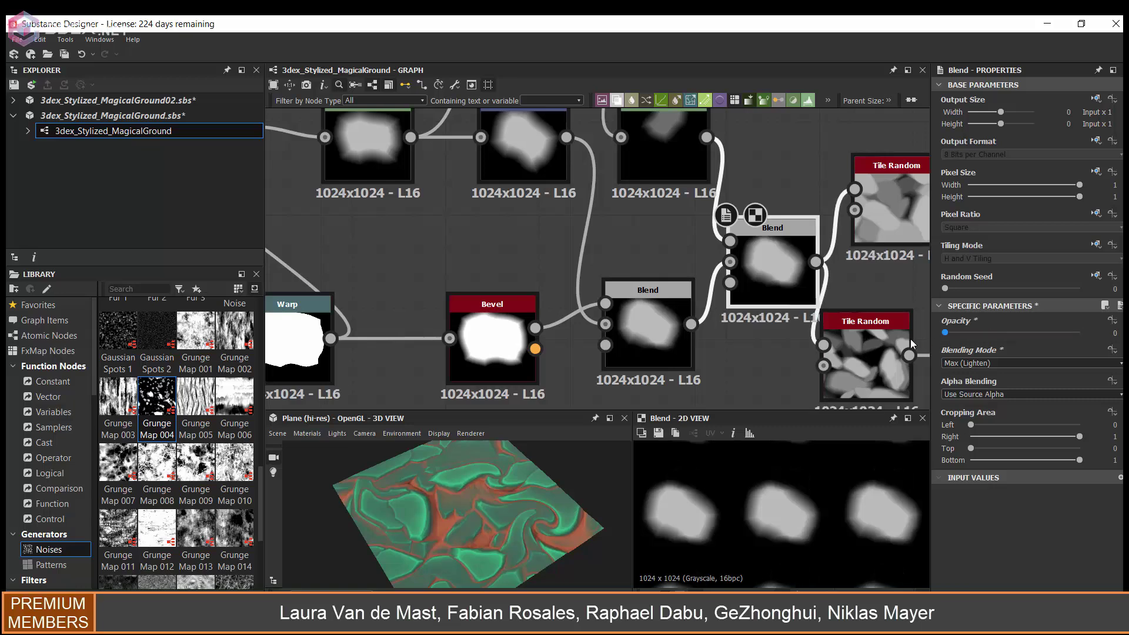
{"action": "left_click", "coordinate": [980, 366]}
{"action": "left_click", "coordinate": [974, 439]}
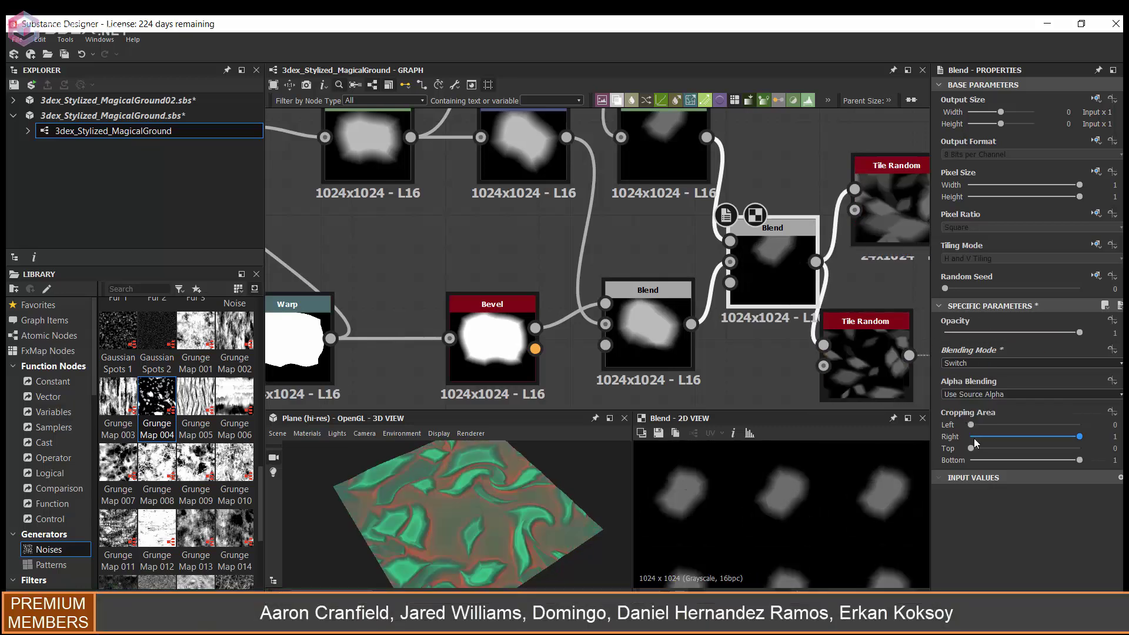
Try Soft Light and Subtract, then set the Blend to Min (Darken) at opacity 1
{"action": "key", "text": "Down"}
{"action": "key", "text": "Down"}
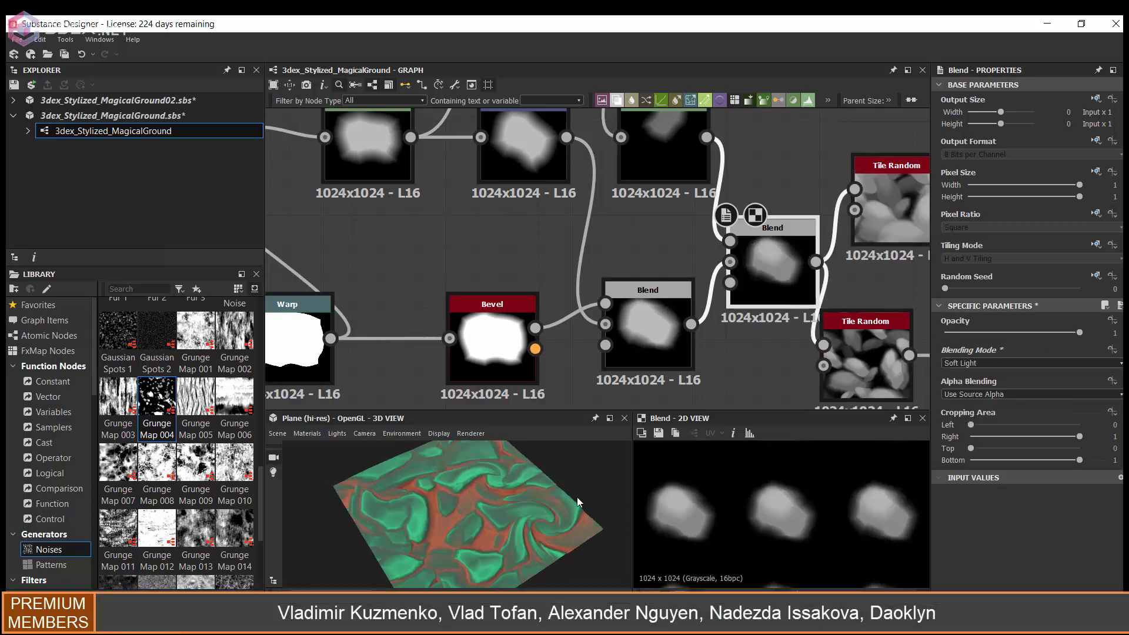
{"action": "mouse_move", "coordinate": [1080, 332]}
{"action": "left_mouse_down"}
{"action": "mouse_move", "coordinate": [951, 332]}
{"action": "mouse_move", "coordinate": [1082, 333]}
{"action": "left_mouse_up"}
{"action": "left_click", "coordinate": [975, 363]}
{"action": "left_click", "coordinate": [1004, 333]}
{"action": "left_click", "coordinate": [1008, 363]}
{"action": "left_click", "coordinate": [972, 430]}
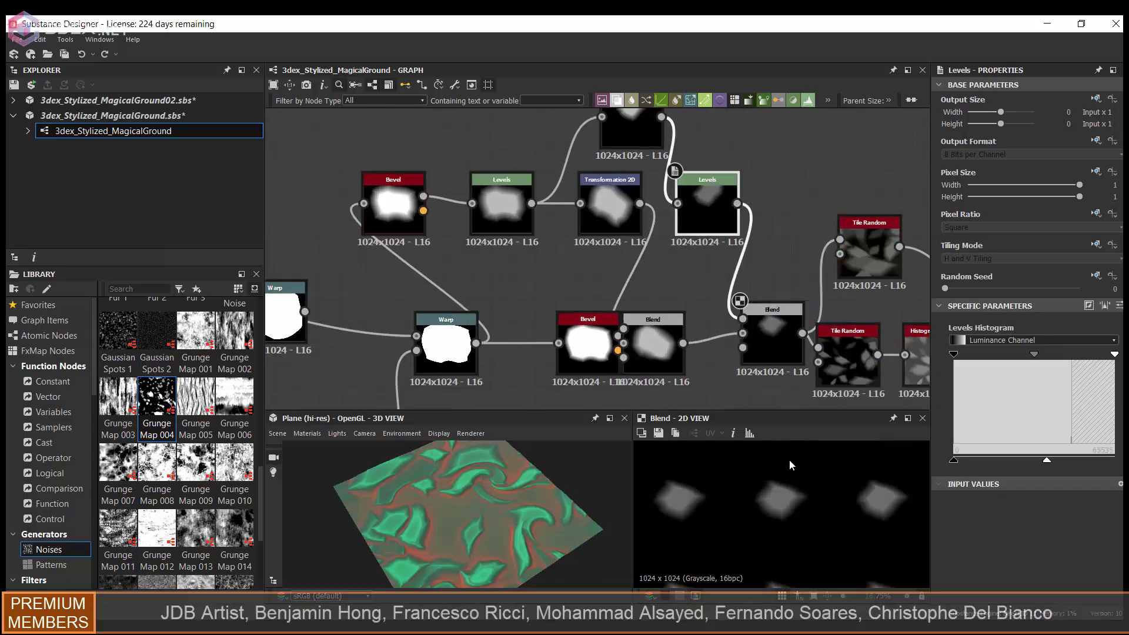
Rotate the upper transformed shape and set the Blend opacity to about 0.33
{"action": "left_click", "coordinate": [631, 132]}
{"action": "left_click_drag", "start_coordinate": [804, 556], "coordinate": [785, 530]}
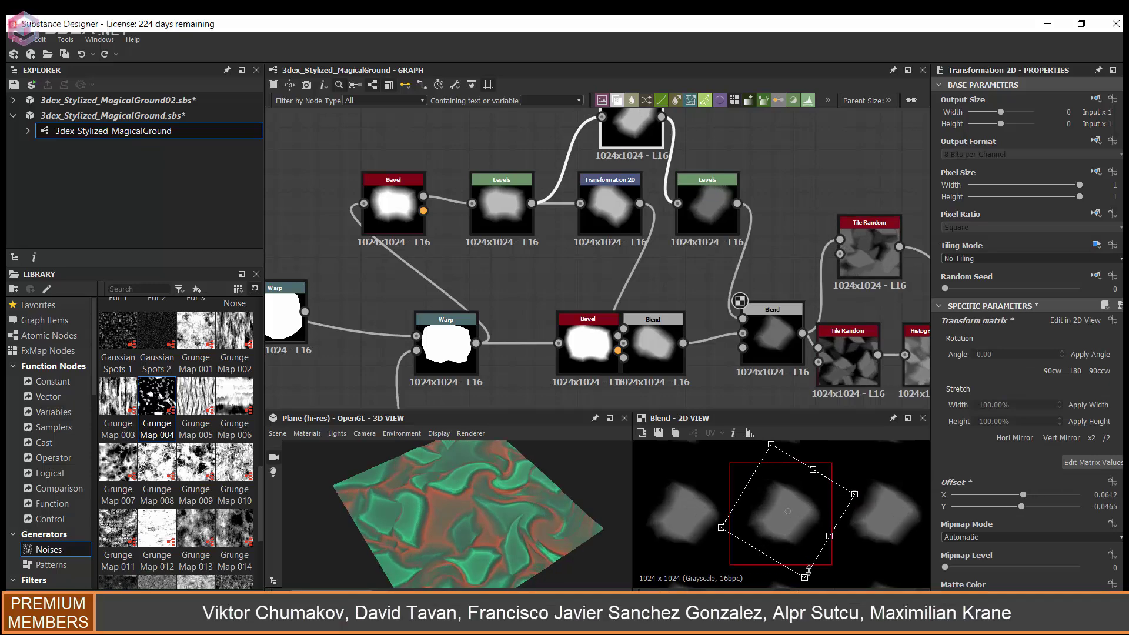
{"action": "left_click", "coordinate": [786, 359]}
{"action": "left_click_drag", "start_coordinate": [1079, 333], "coordinate": [991, 333]}
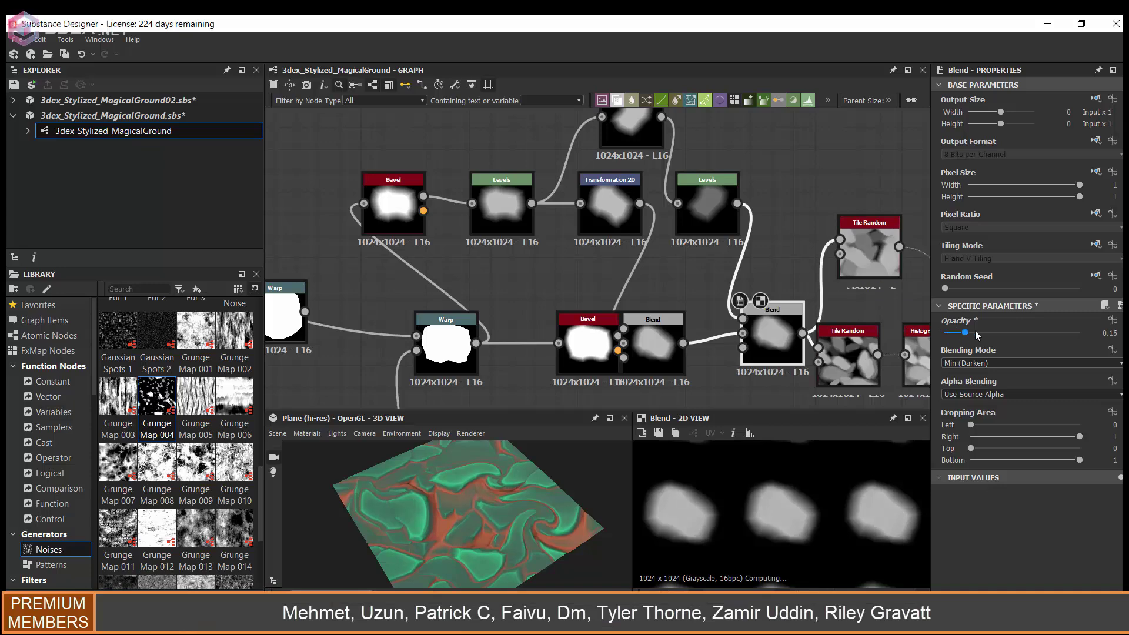
{"action": "left_click_drag", "start_coordinate": [977, 335], "coordinate": [982, 335]}
{"action": "mouse_move", "coordinate": [523, 477]}
{"action": "left_mouse_down"}
{"action": "mouse_move", "coordinate": [506, 494]}
{"action": "mouse_move", "coordinate": [555, 507]}
{"action": "left_mouse_up"}
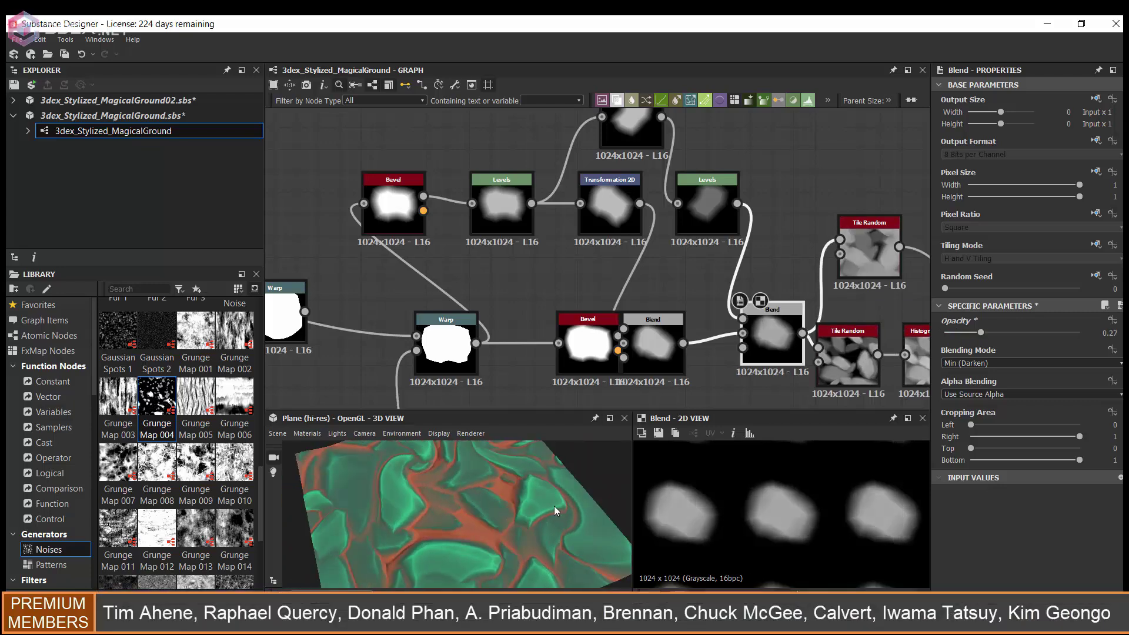
{"action": "left_click_drag", "start_coordinate": [995, 333], "coordinate": [992, 333]}
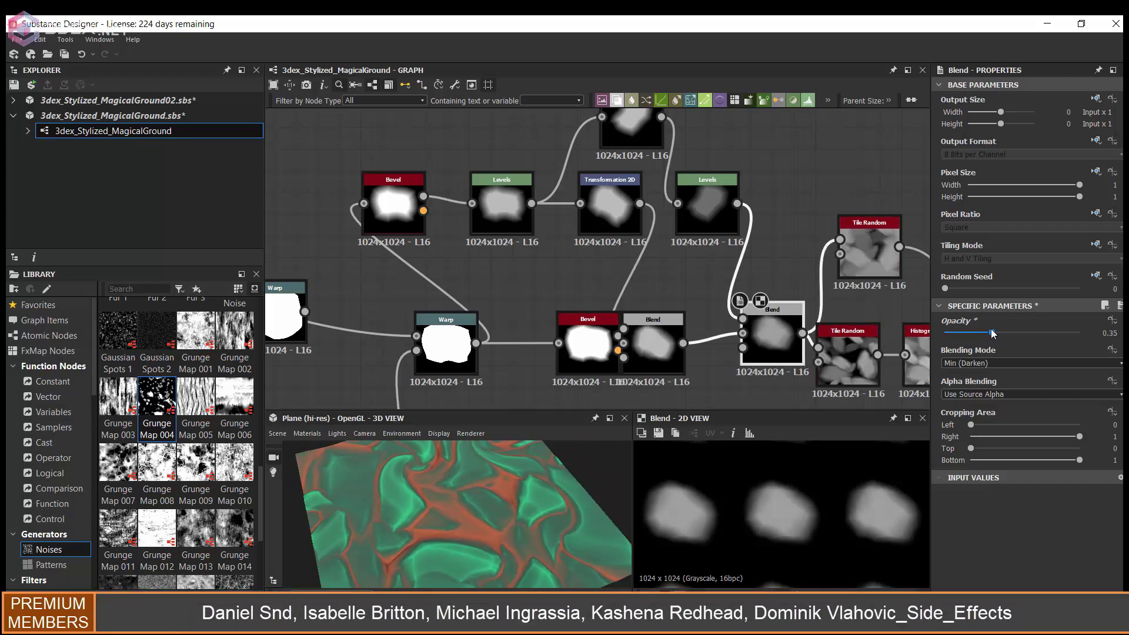
{"action": "mouse_move", "coordinate": [535, 487]}
{"action": "left_mouse_down"}
{"action": "mouse_move", "coordinate": [425, 510]}
{"action": "mouse_move", "coordinate": [501, 505]}
{"action": "left_mouse_up"}
{"action": "scroll", "coordinate": [721, 257], "scroll_direction": "down", "scroll_amount": 3}
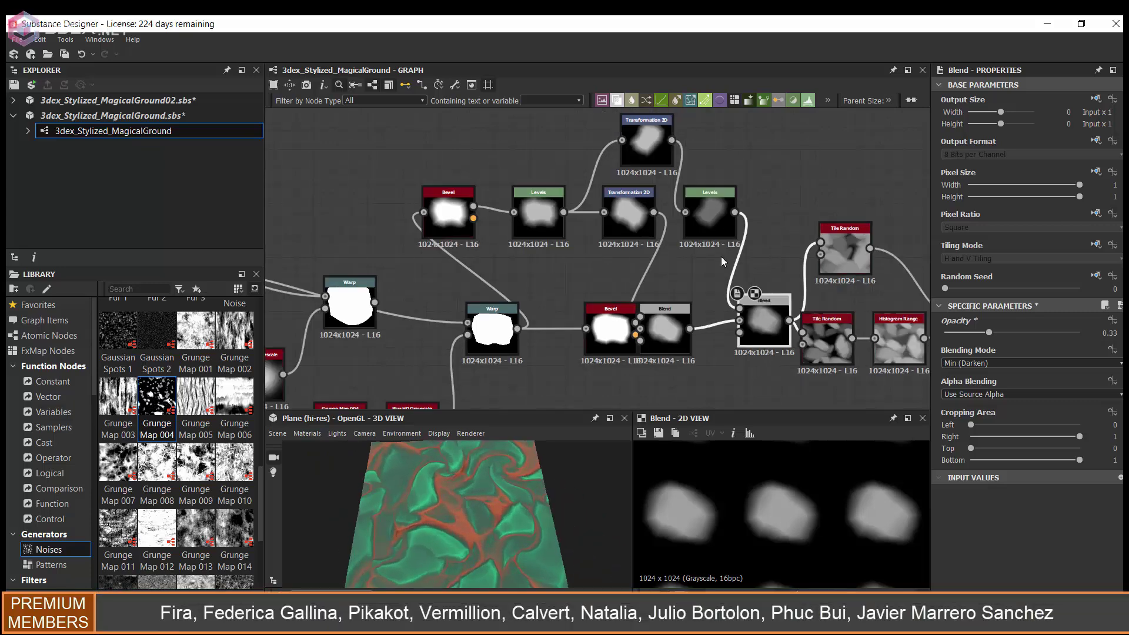
{"action": "scroll", "coordinate": [567, 257], "scroll_direction": "down", "scroll_amount": 2}
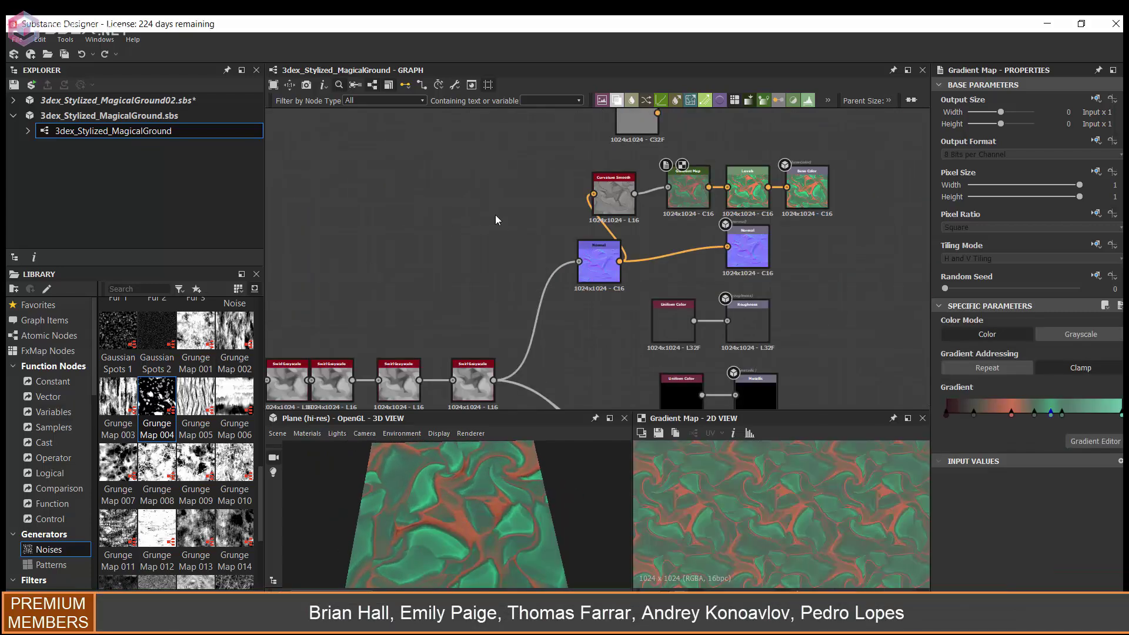
Shift the teal key's hue, move a teal key to 0.598, and make the orange key redder
{"action": "scroll", "coordinate": [694, 216], "scroll_direction": "up", "scroll_amount": 2}
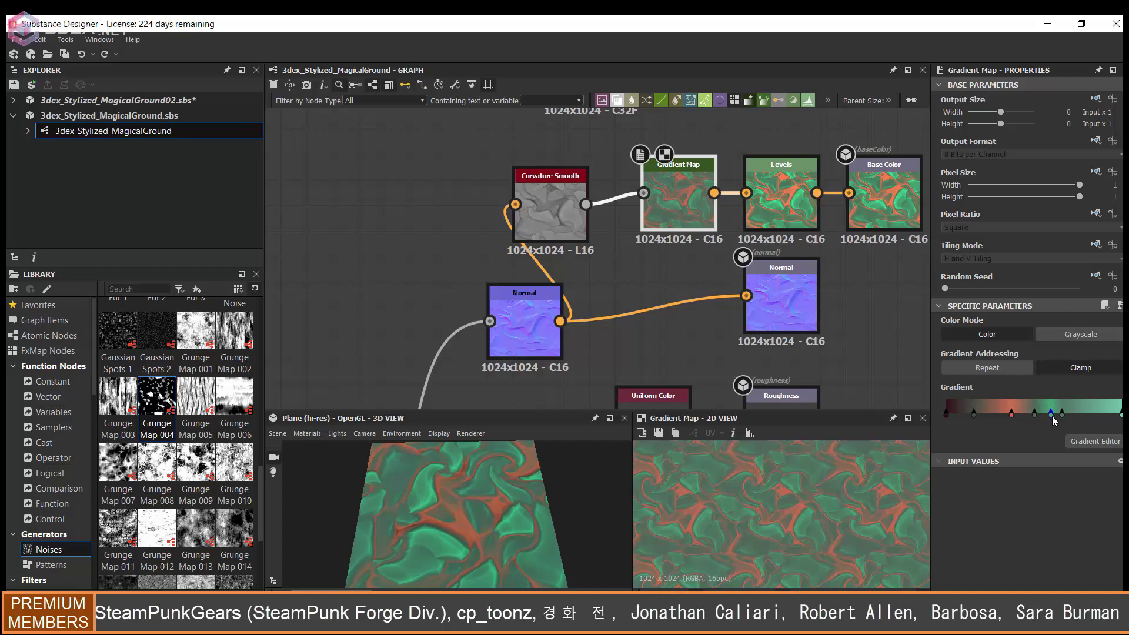
{"action": "left_click", "coordinate": [1025, 418]}
{"action": "left_click_drag", "start_coordinate": [949, 341], "coordinate": [949, 333]}
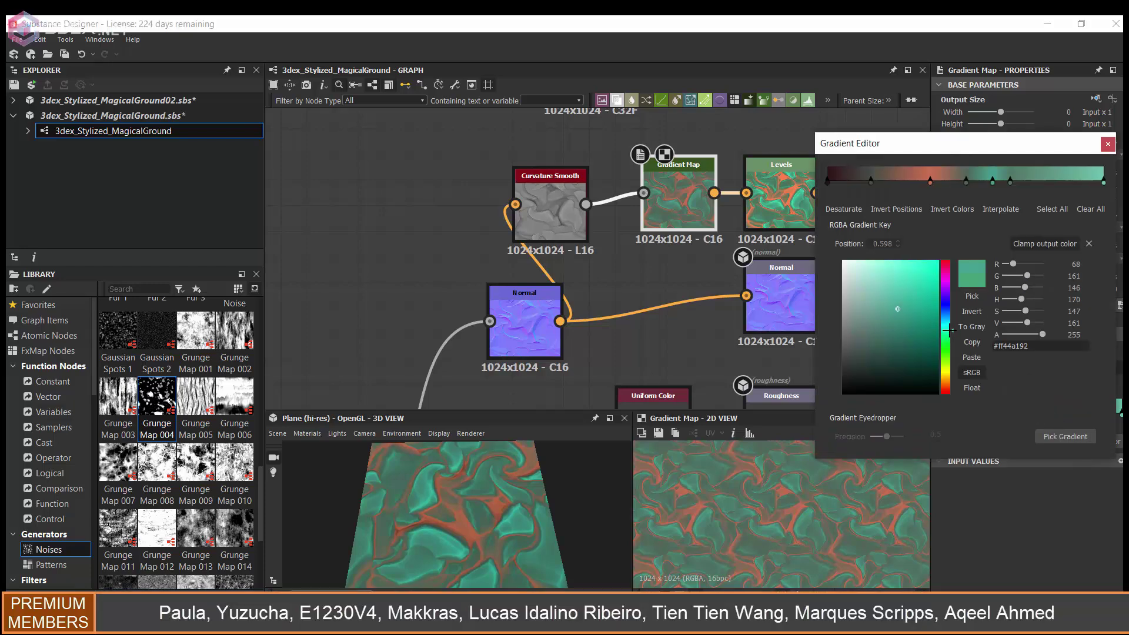
{"action": "left_click", "coordinate": [966, 182]}
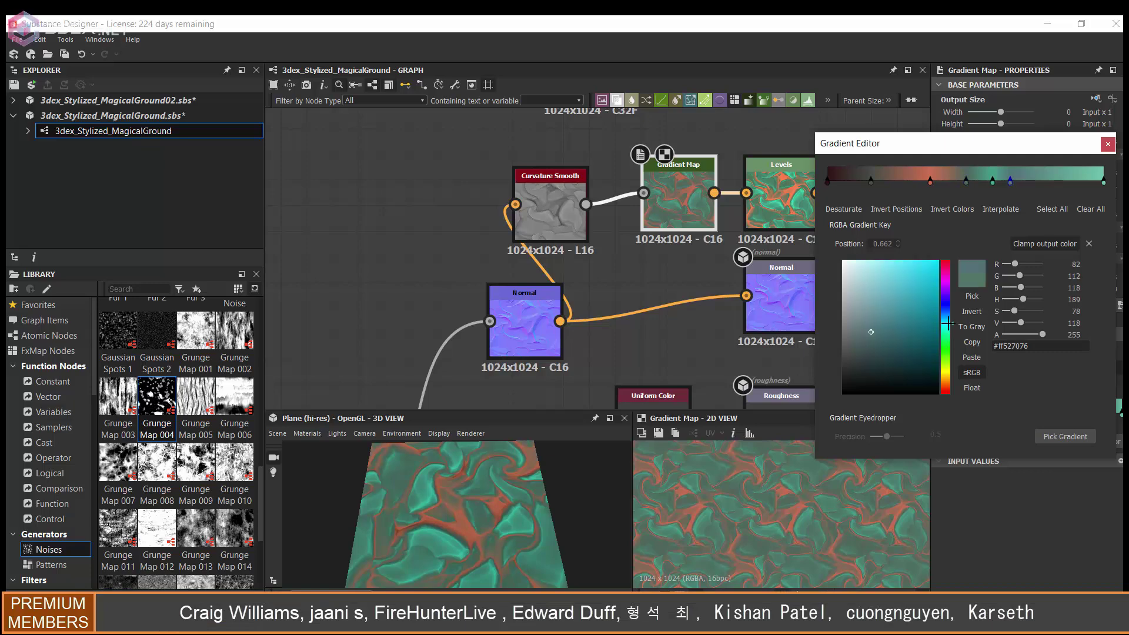
{"action": "left_click", "coordinate": [993, 181]}
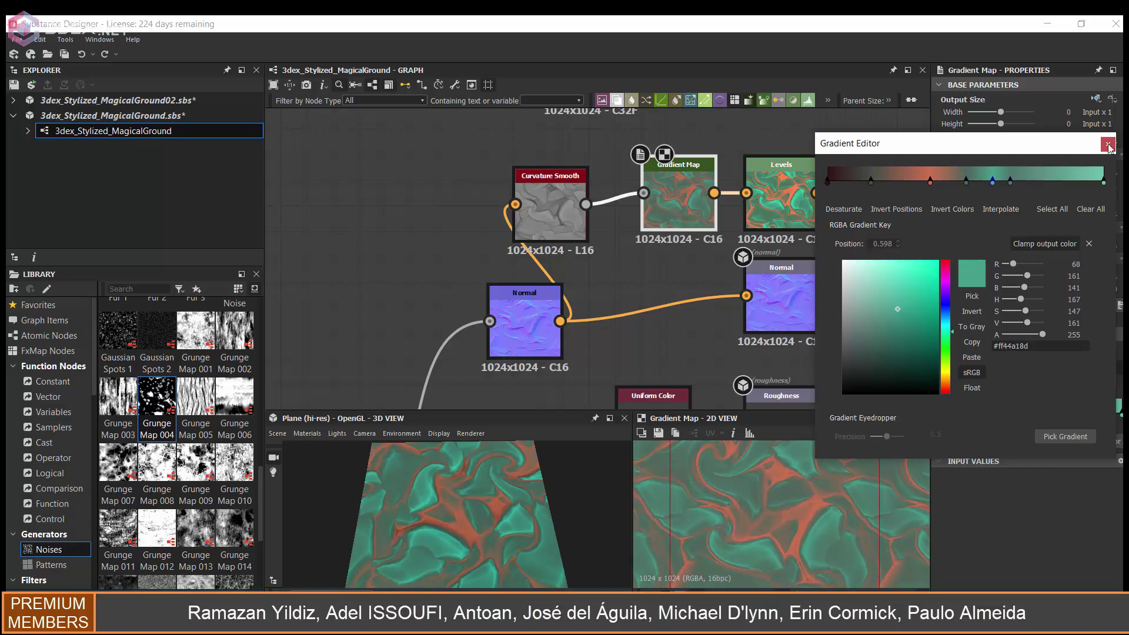
{"action": "left_click", "coordinate": [930, 181]}
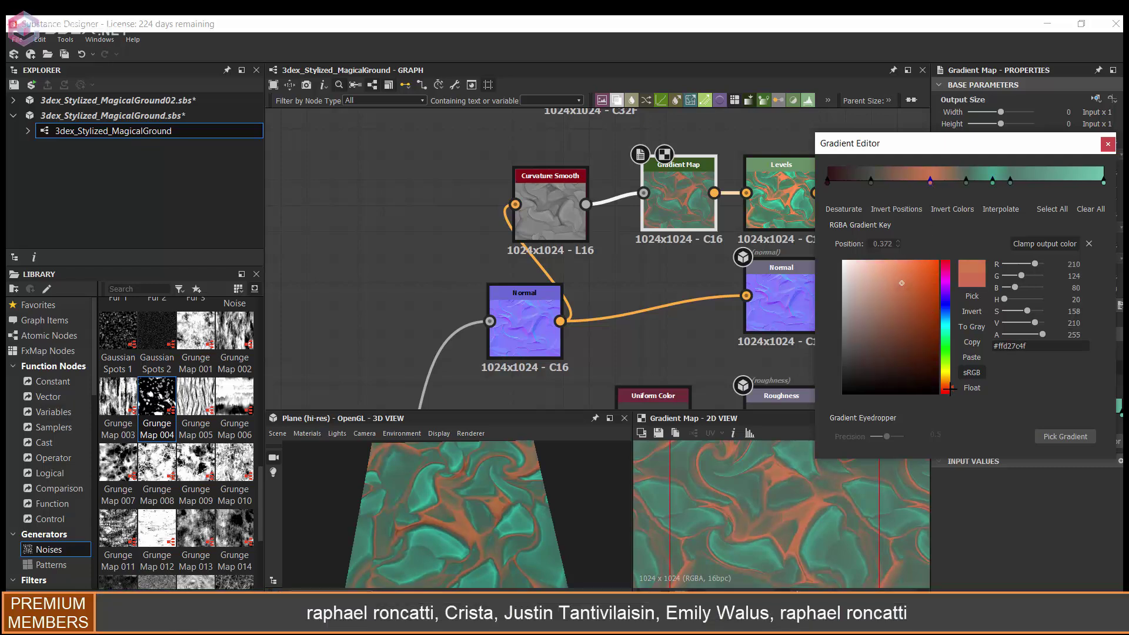
{"action": "left_click_drag", "start_coordinate": [949, 387], "coordinate": [949, 388]}
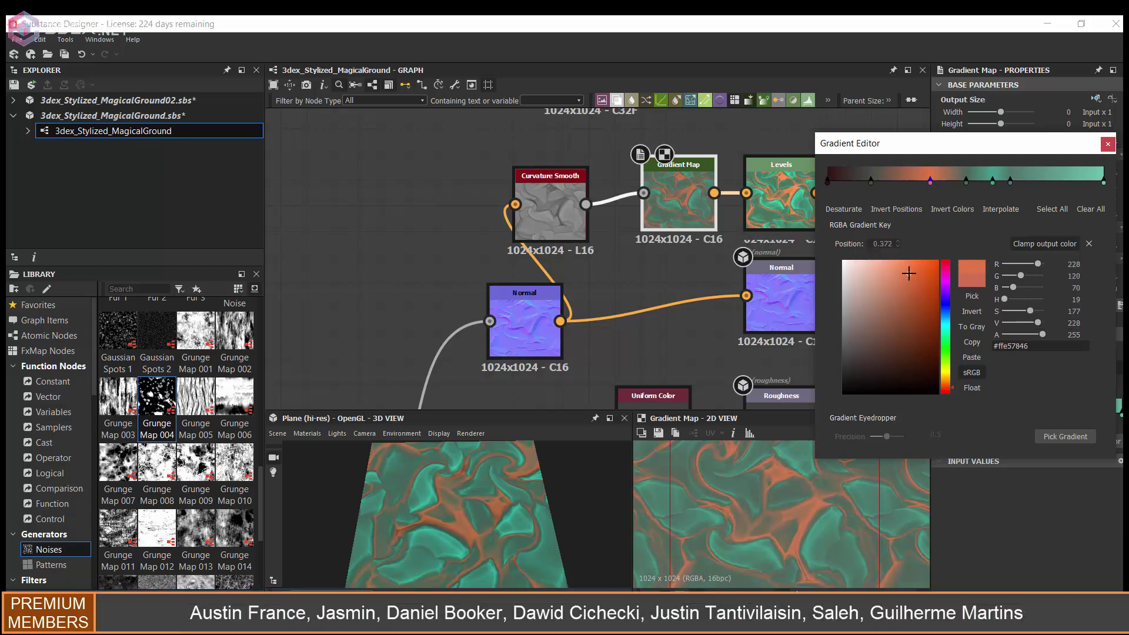
{"action": "left_click_drag", "start_coordinate": [910, 273], "coordinate": [912, 278]}
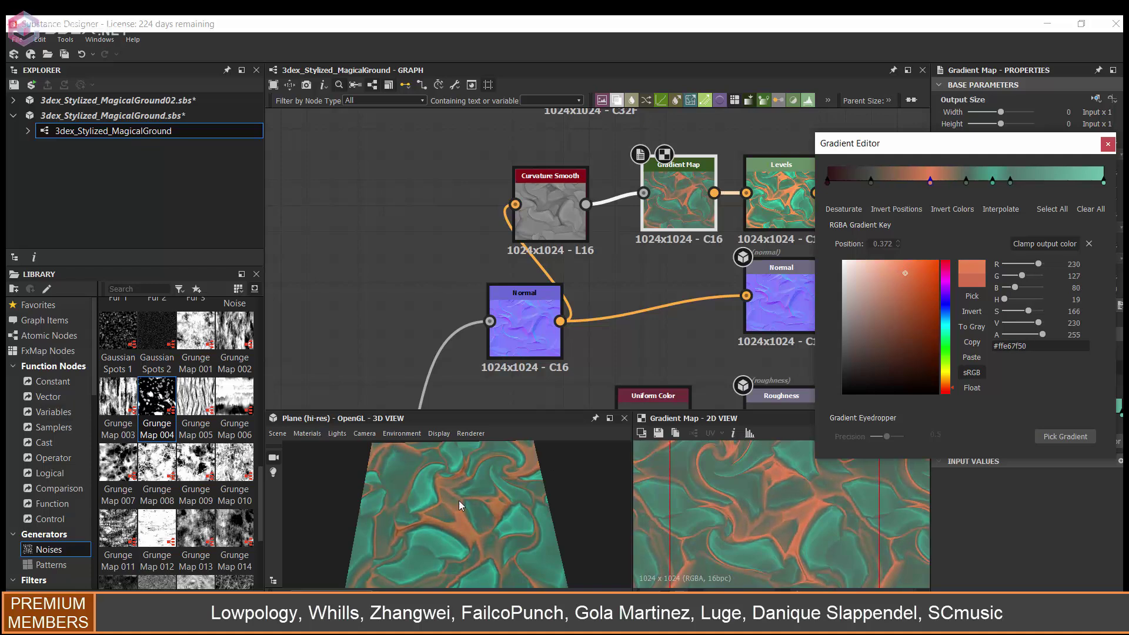
{"action": "mouse_move", "coordinate": [459, 505]}
{"action": "left_mouse_down"}
{"action": "mouse_move", "coordinate": [520, 496]}
{"action": "mouse_move", "coordinate": [532, 559]}
{"action": "left_mouse_up"}
Close the gradient editor and preview the Base Color output on the plane
{"action": "left_click", "coordinate": [1108, 144]}
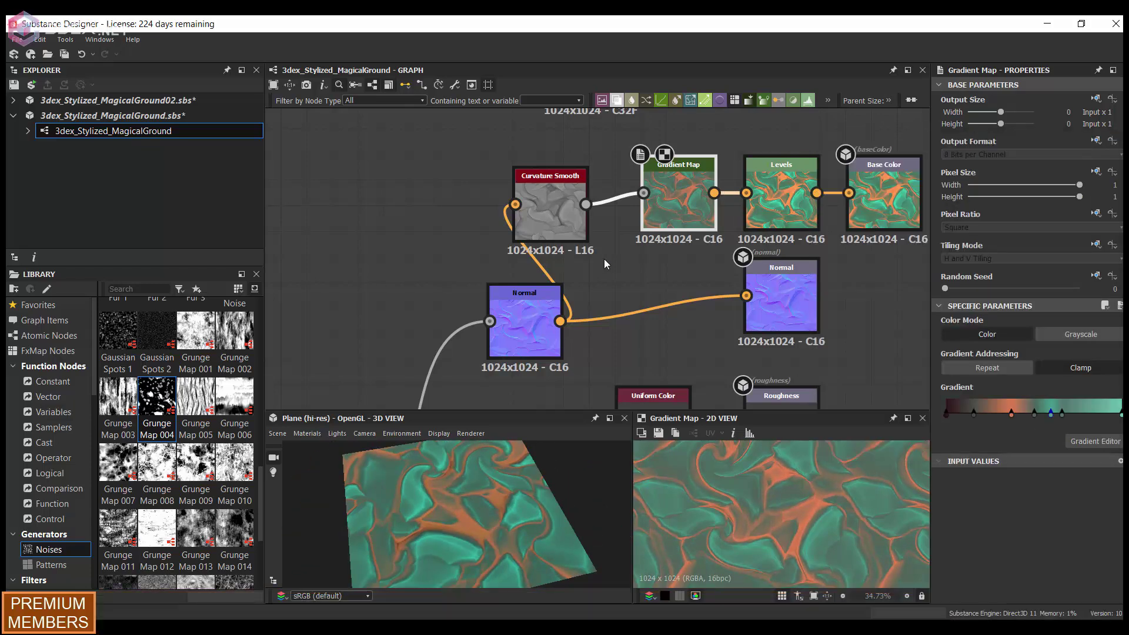
{"action": "middle_click_drag", "start_coordinate": [652, 278], "coordinate": [529, 288]}
{"action": "left_click", "coordinate": [753, 211]}
{"action": "scroll", "coordinate": [546, 272], "scroll_direction": "down", "scroll_amount": 2}
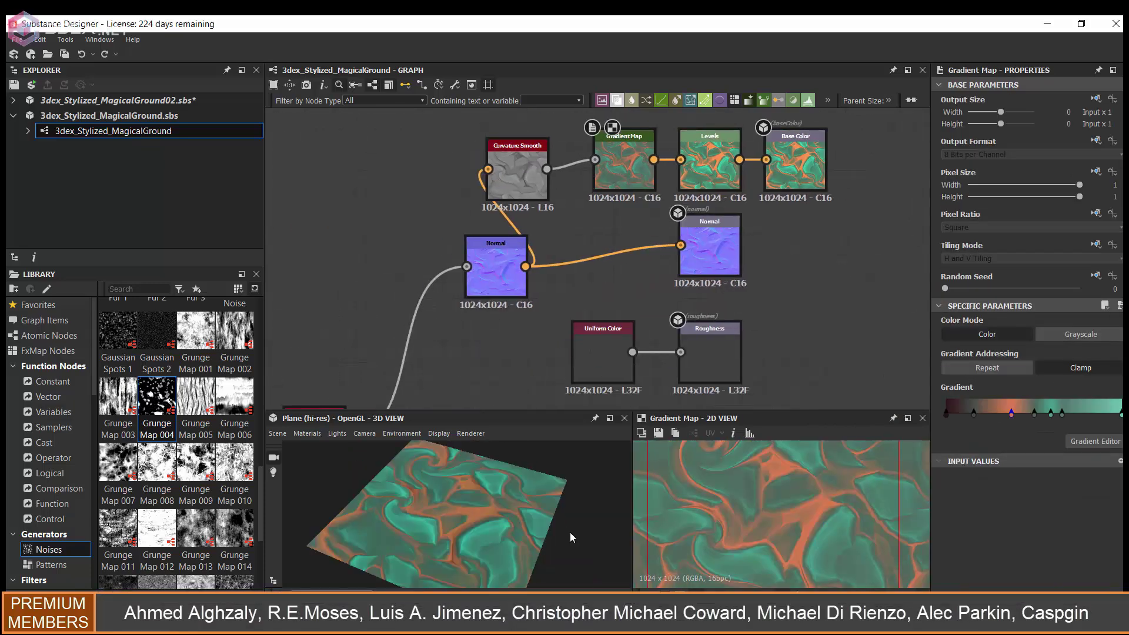
{"action": "left_click_drag", "start_coordinate": [570, 532], "coordinate": [518, 471]}
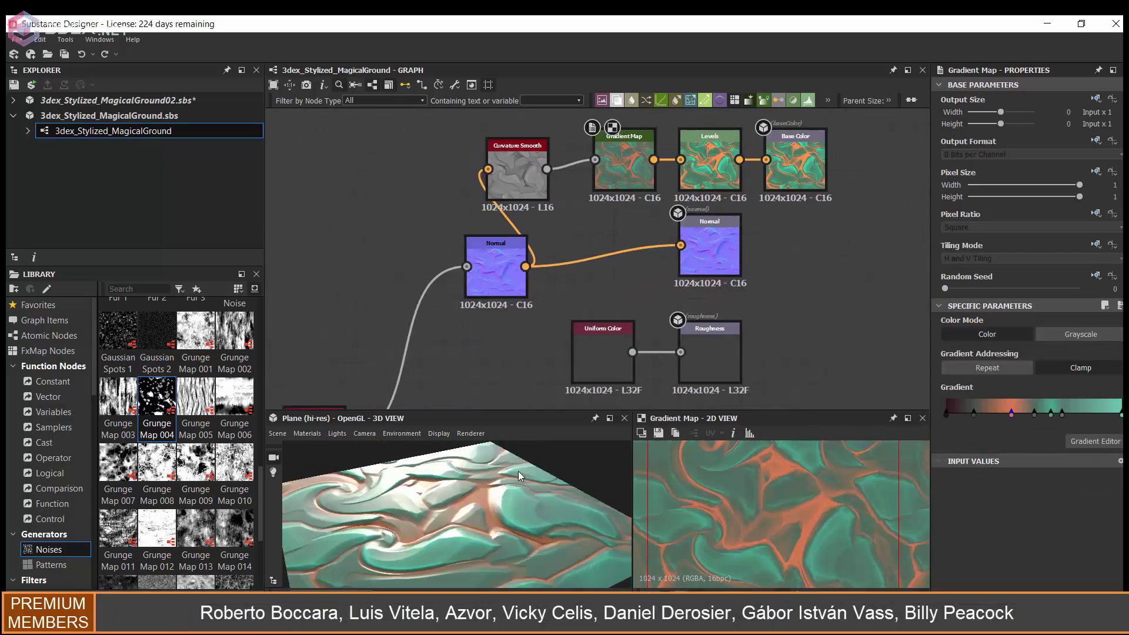
{"action": "scroll", "coordinate": [739, 261], "scroll_direction": "up", "scroll_amount": 3}
Feed a Levels after Curvature Smooth into Roughness, low input fully down, high adjusted
{"action": "middle_click_drag", "start_coordinate": [615, 161], "coordinate": [616, 232]}
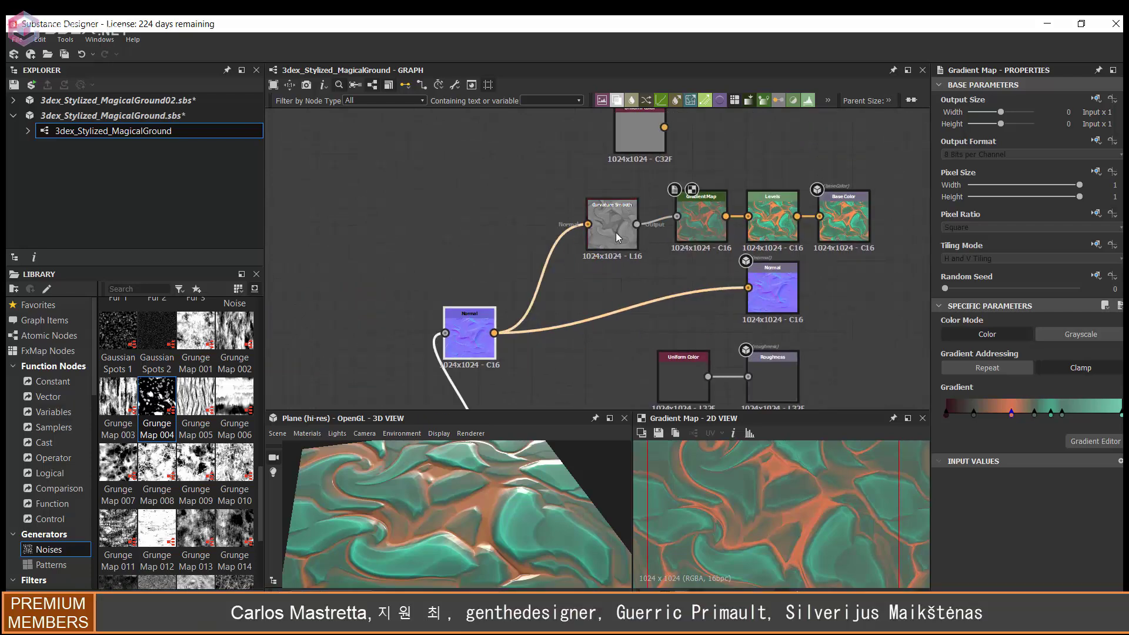
{"action": "mouse_move", "coordinate": [616, 231]}
{"action": "left_mouse_down"}
{"action": "mouse_move", "coordinate": [564, 213]}
{"action": "mouse_move", "coordinate": [571, 321]}
{"action": "mouse_move", "coordinate": [807, 341]}
{"action": "left_mouse_up"}
{"action": "key", "text": "space"}
{"action": "left_click", "coordinate": [641, 412]}
{"action": "scroll", "coordinate": [621, 337], "scroll_direction": "up", "scroll_amount": 2}
{"action": "left_click_drag", "start_coordinate": [1014, 460], "coordinate": [973, 462]}
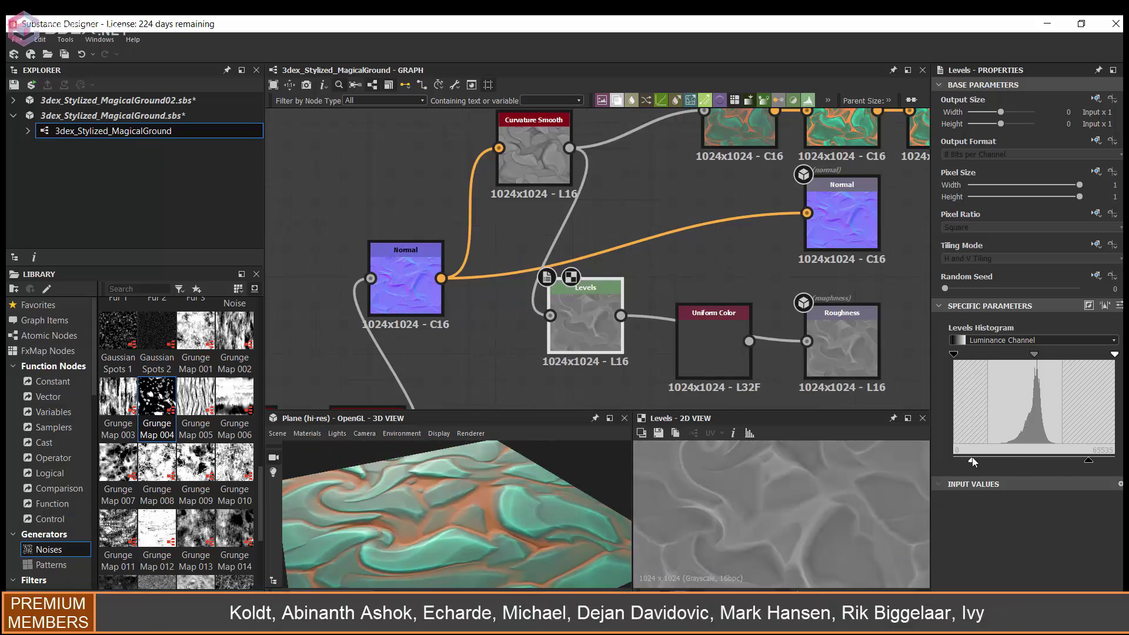
{"action": "scroll", "coordinate": [713, 339], "scroll_direction": "down", "scroll_amount": 1}
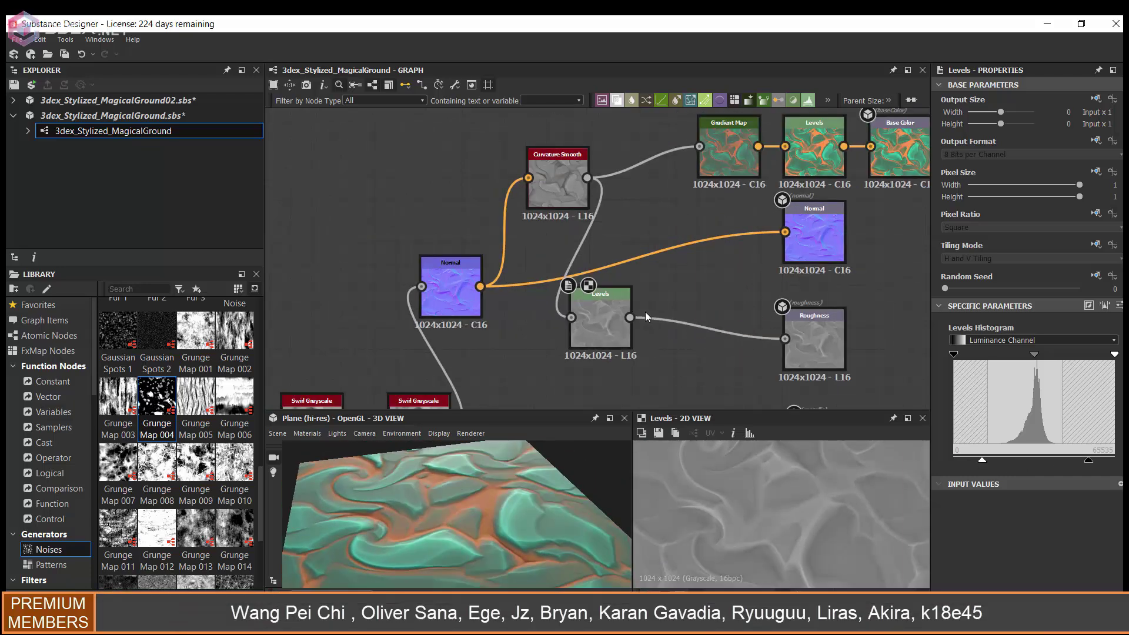
{"action": "left_click_drag", "start_coordinate": [607, 329], "coordinate": [607, 351]}
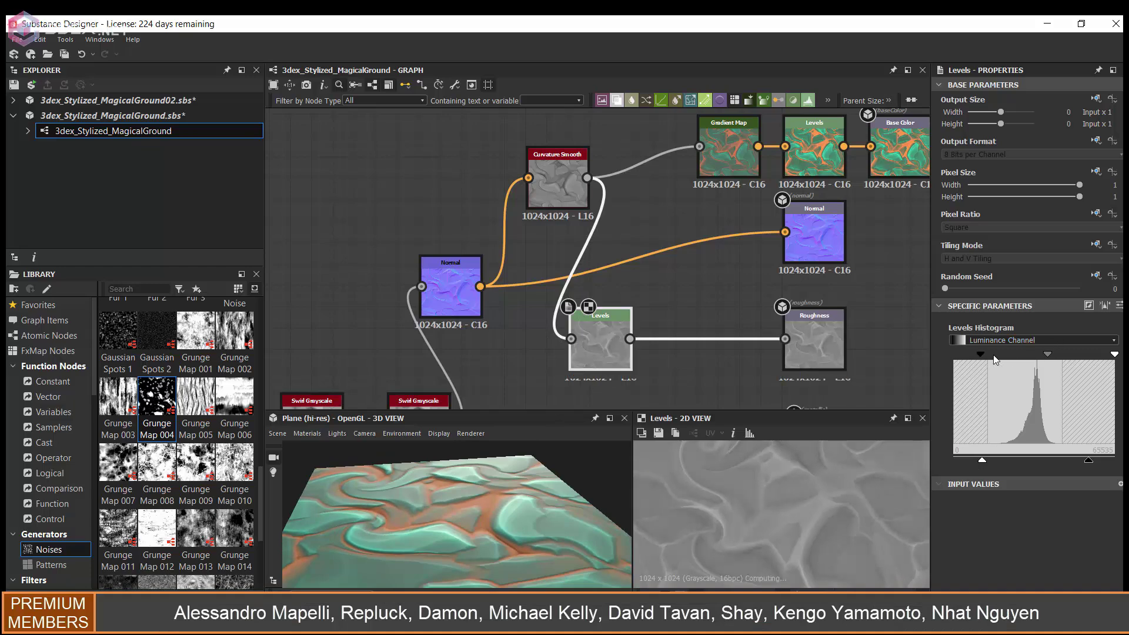
{"action": "left_click_drag", "start_coordinate": [994, 359], "coordinate": [891, 360]}
{"action": "left_click_drag", "start_coordinate": [1101, 355], "coordinate": [1106, 357]}
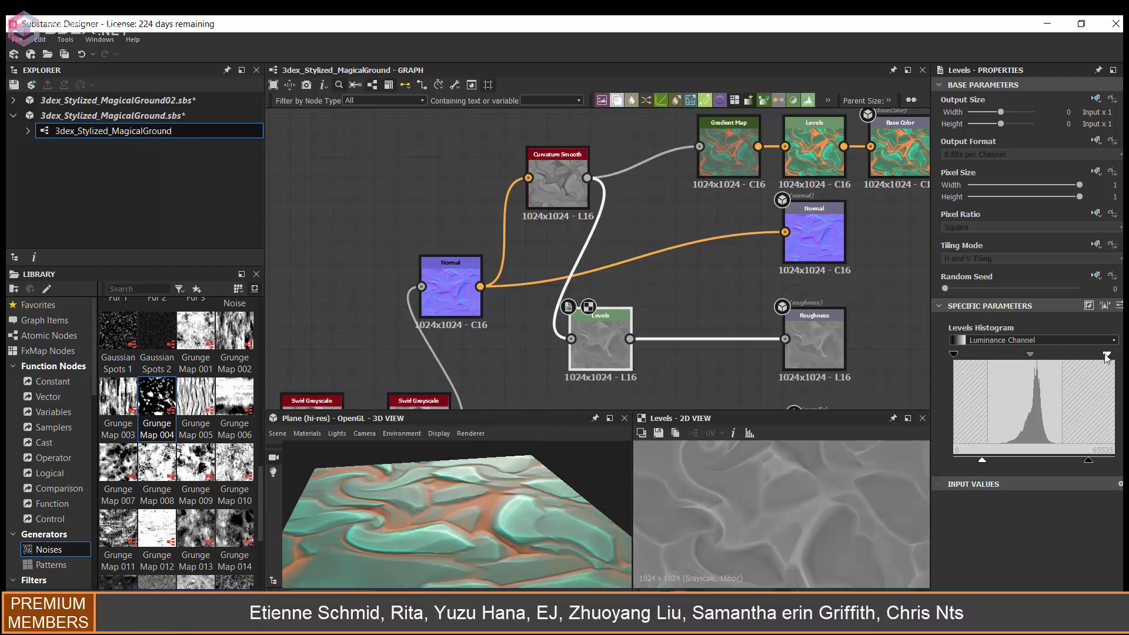
{"action": "mouse_move", "coordinate": [623, 465]}
{"action": "left_mouse_down"}
{"action": "mouse_move", "coordinate": [548, 459]}
{"action": "mouse_move", "coordinate": [468, 500]}
{"action": "mouse_move", "coordinate": [534, 452]}
{"action": "mouse_move", "coordinate": [577, 490]}
{"action": "mouse_move", "coordinate": [441, 494]}
{"action": "mouse_move", "coordinate": [580, 432]}
{"action": "left_mouse_up"}
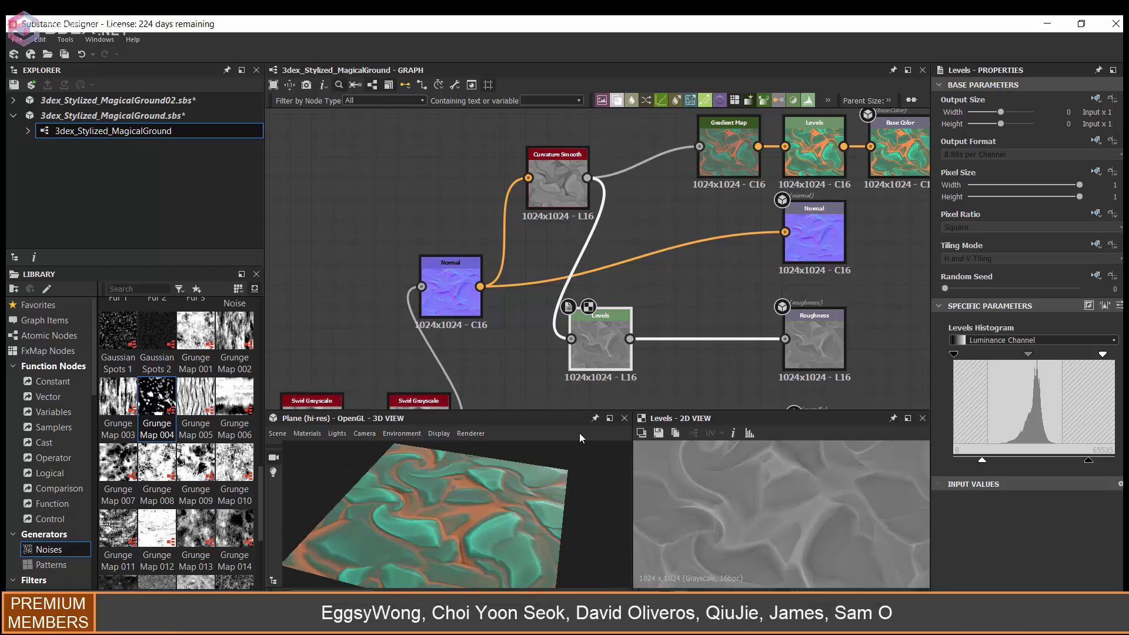
{"action": "scroll", "coordinate": [627, 267], "scroll_direction": "down", "scroll_amount": 2}
Preview the Curvature Smooth and existing ambient occlusion results
{"action": "left_click", "coordinate": [705, 318]}
{"action": "middle_click_drag", "start_coordinate": [649, 186], "coordinate": [648, 232]}
{"action": "double_click", "coordinate": [670, 150]}
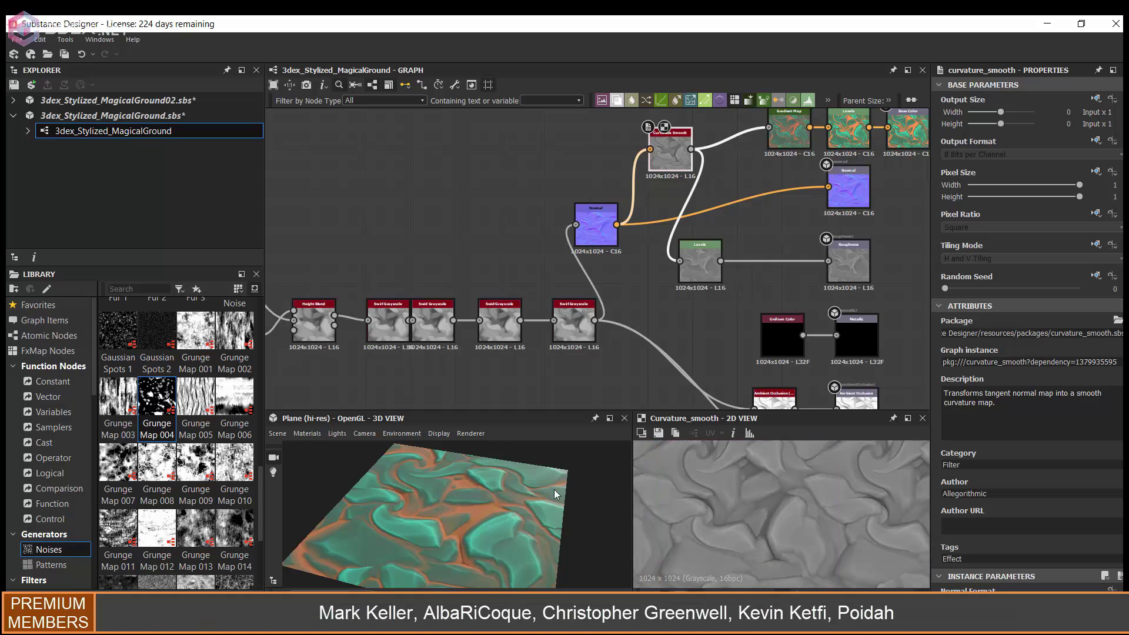
{"action": "left_click_drag", "start_coordinate": [554, 489], "coordinate": [577, 479]}
{"action": "middle_click_drag", "start_coordinate": [739, 176], "coordinate": [732, 191]}
{"action": "scroll", "coordinate": [732, 191], "scroll_direction": "up", "scroll_amount": 2}
{"action": "double_click", "coordinate": [776, 320]}
{"action": "middle_click_drag", "start_coordinate": [665, 313], "coordinate": [619, 328]}
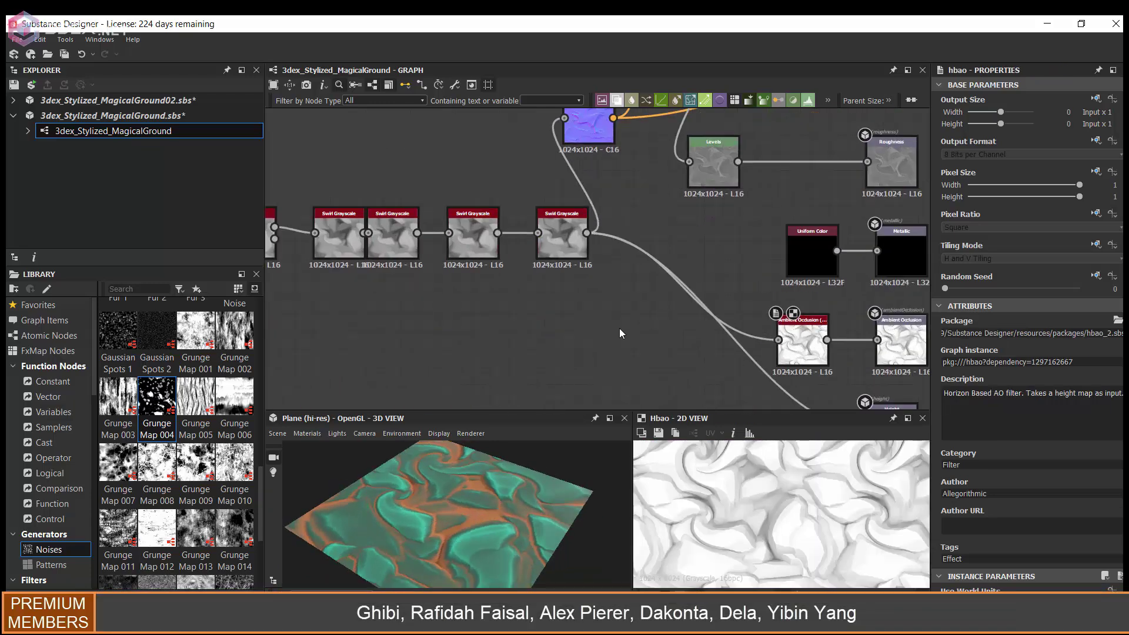
Add an Ambient Occlusion (HBAO) node with Height Depth 1 and Radius 0.1
{"action": "key", "text": "space"}
{"action": "type", "text": "ambi"}
{"action": "key", "text": "Return"}
{"action": "scroll", "coordinate": [1029, 353], "scroll_direction": "down", "scroll_amount": 3}
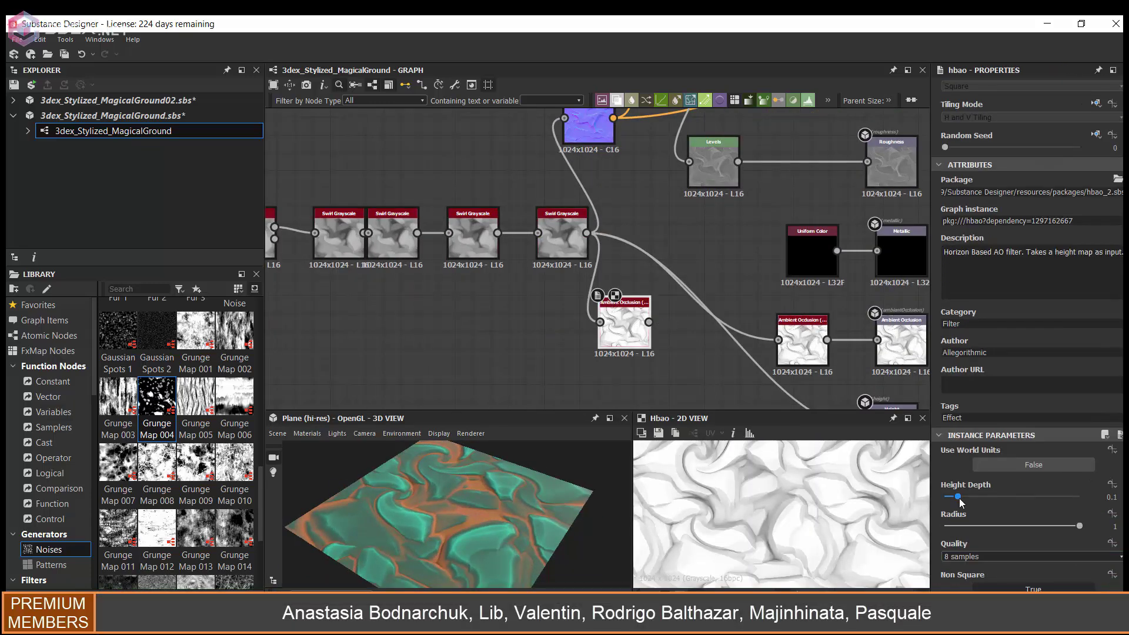
{"action": "left_click_drag", "start_coordinate": [994, 497], "coordinate": [1016, 497]}
{"action": "left_click_drag", "start_coordinate": [1079, 526], "coordinate": [953, 526]}
{"action": "scroll", "coordinate": [954, 525], "scroll_direction": "up", "scroll_amount": 1}
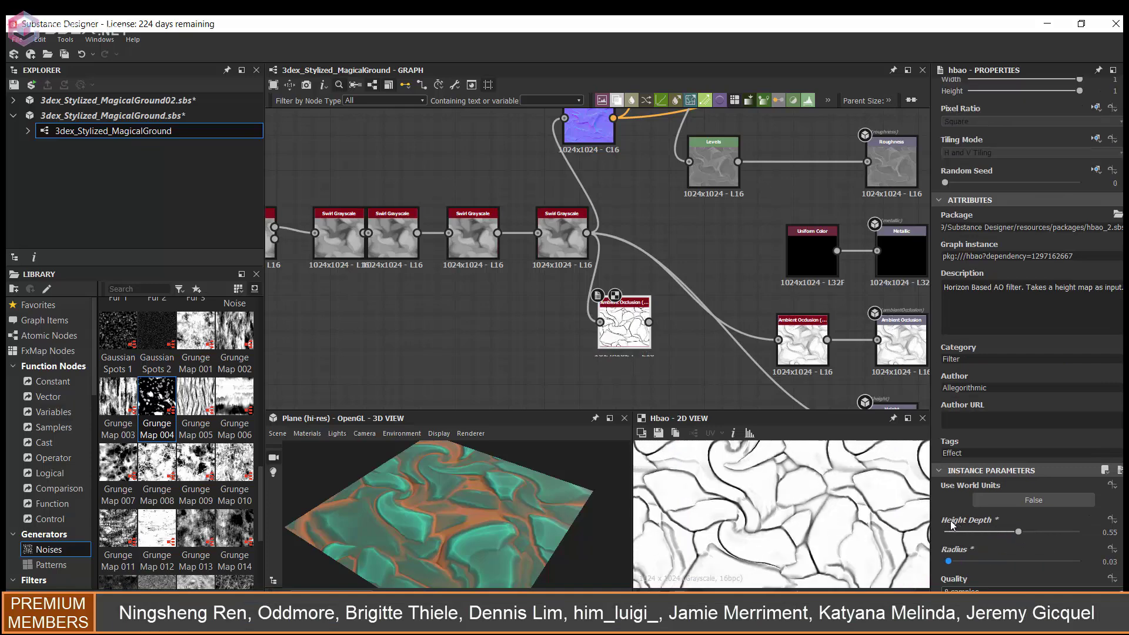
{"action": "left_click_drag", "start_coordinate": [1046, 532], "coordinate": [1085, 532]}
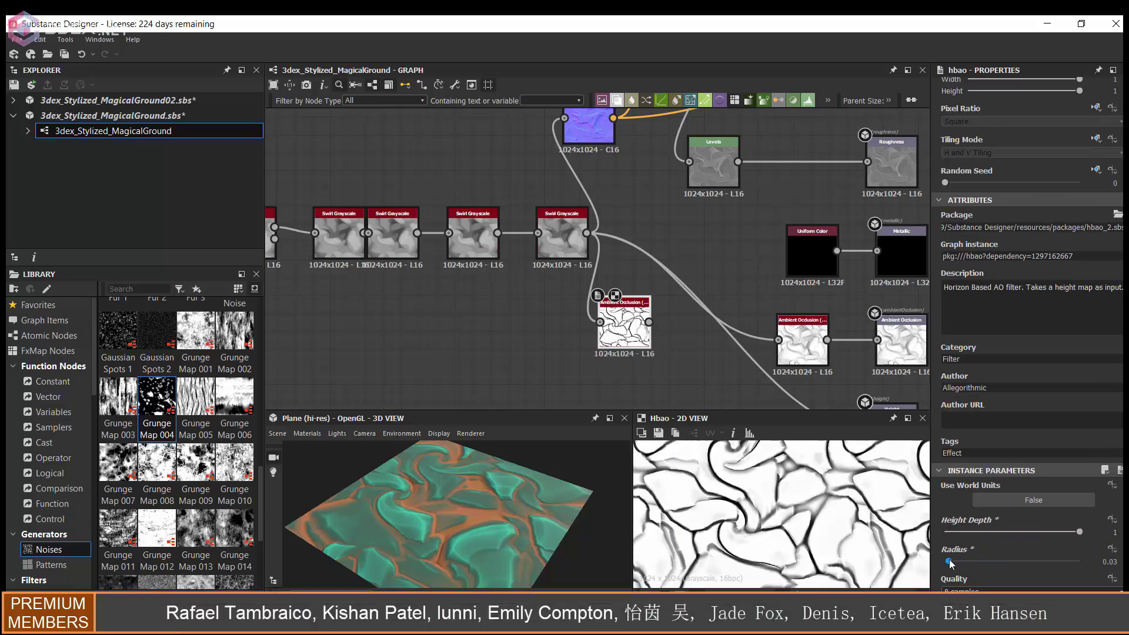
{"action": "left_click_drag", "start_coordinate": [952, 561], "coordinate": [959, 565]}
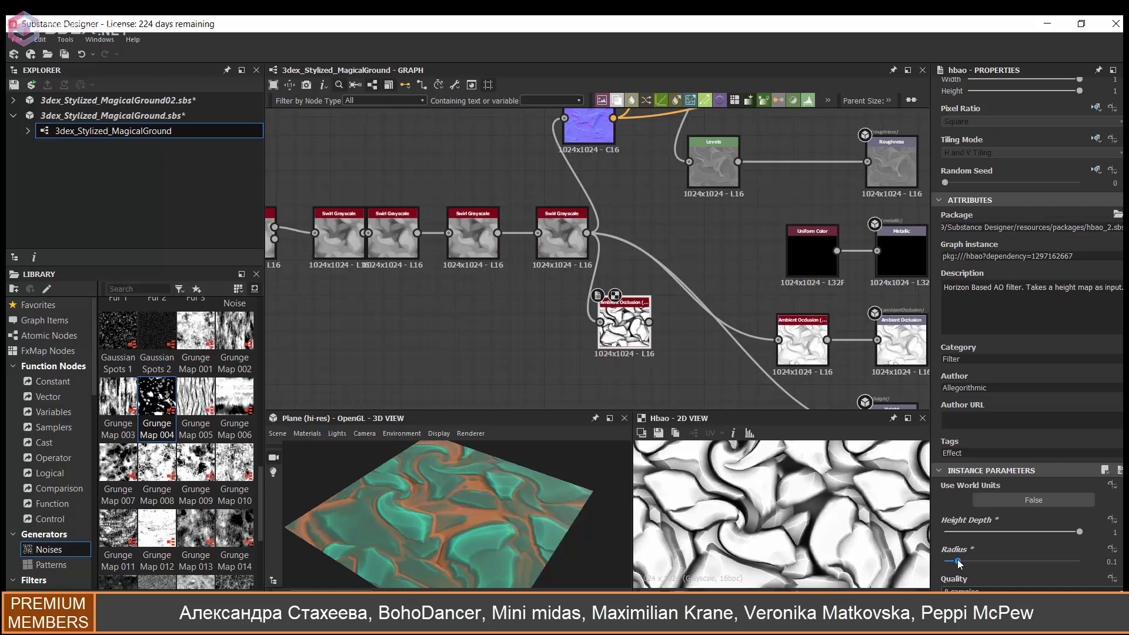
Add a high-contrast Levels after the HBAO and duplicate the Base Color output
{"action": "middle_click_drag", "start_coordinate": [589, 247], "coordinate": [612, 294]}
{"action": "scroll", "coordinate": [552, 264], "scroll_direction": "up", "scroll_amount": 2}
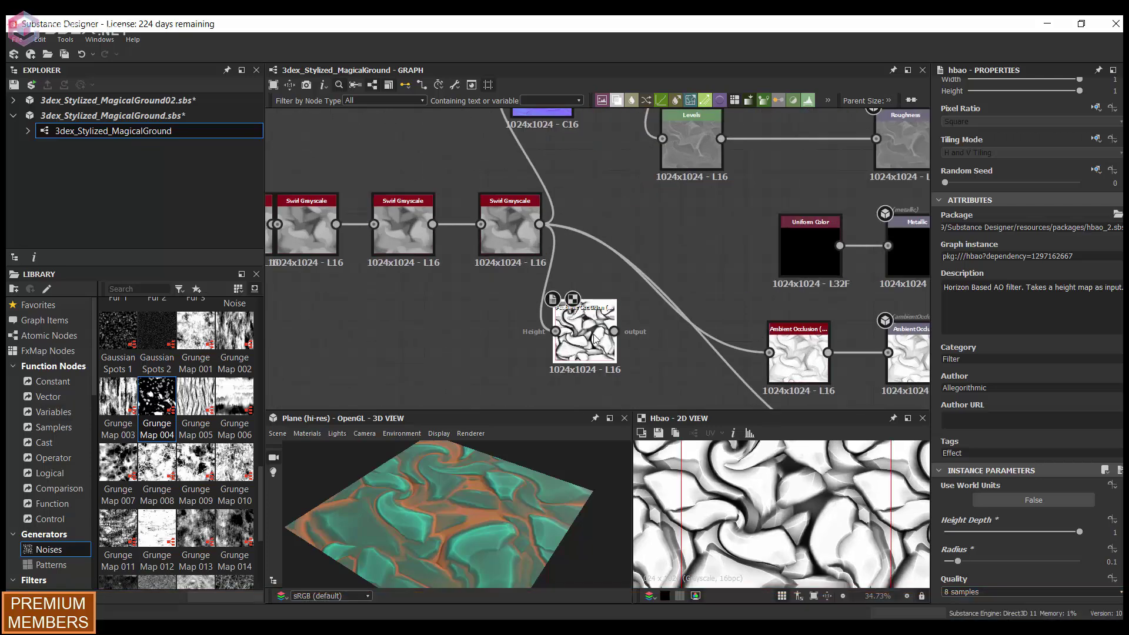
{"action": "key", "text": "space"}
{"action": "key", "text": "Return"}
{"action": "left_click_drag", "start_coordinate": [1112, 355], "coordinate": [984, 355]}
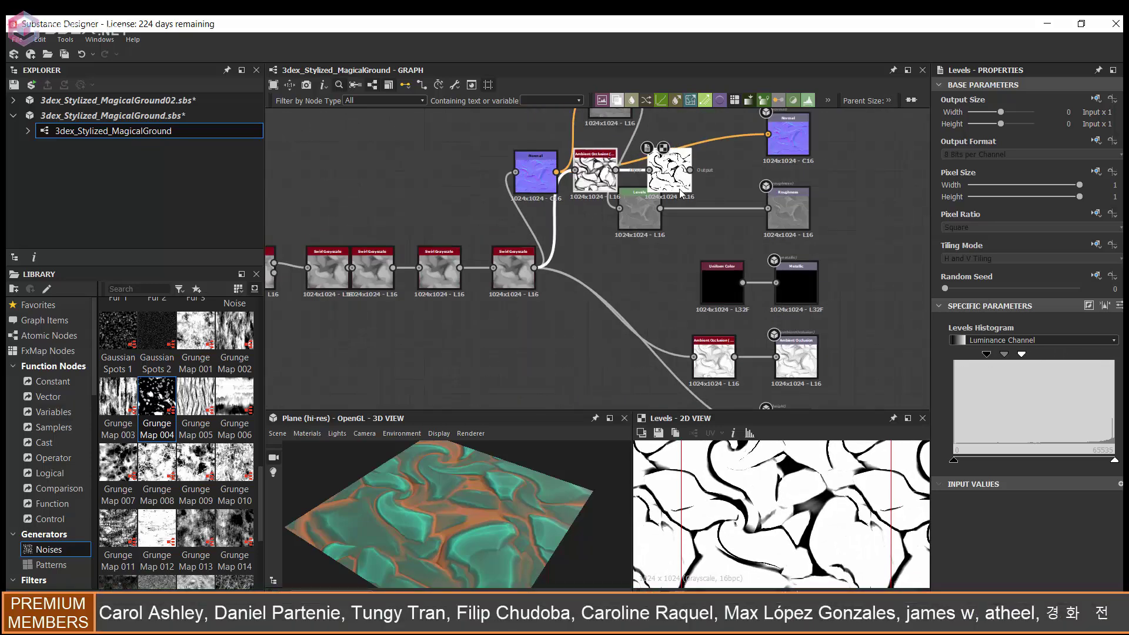
{"action": "middle_click_drag", "start_coordinate": [661, 203], "coordinate": [508, 204]}
{"action": "key", "text": "ctrl+d"}
Rename the duplicated output's identifier from basecolor_1 to 'emissive'
{"action": "left_click", "coordinate": [906, 188]}
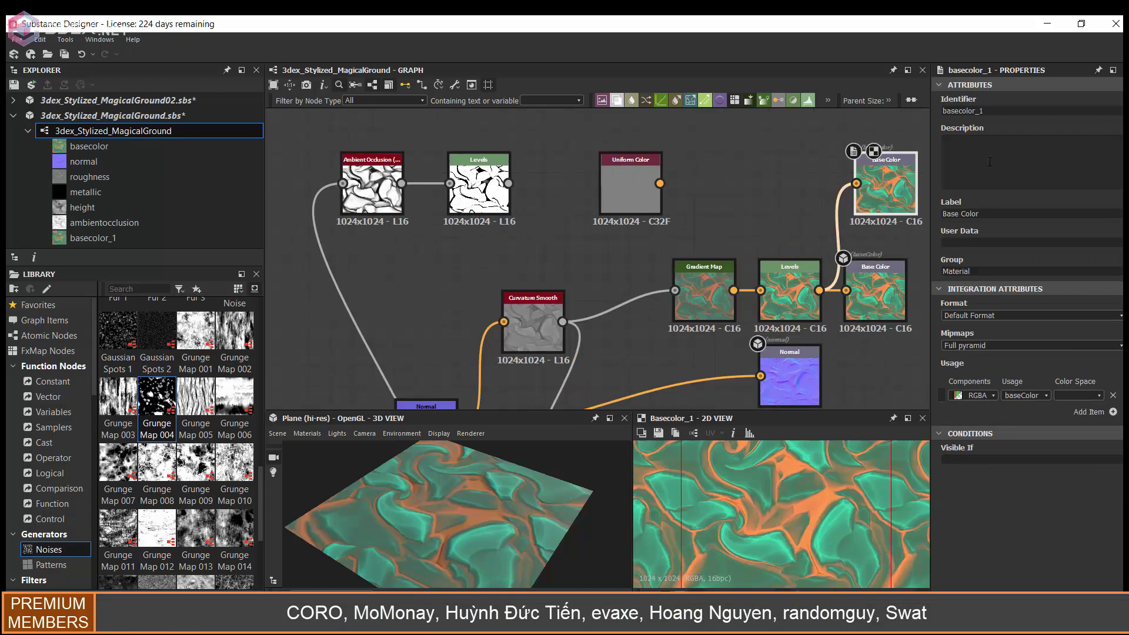
{"action": "key", "text": "ctrl+a"}
{"action": "key", "text": "BackSpace"}
{"action": "type", "text": "emis"}
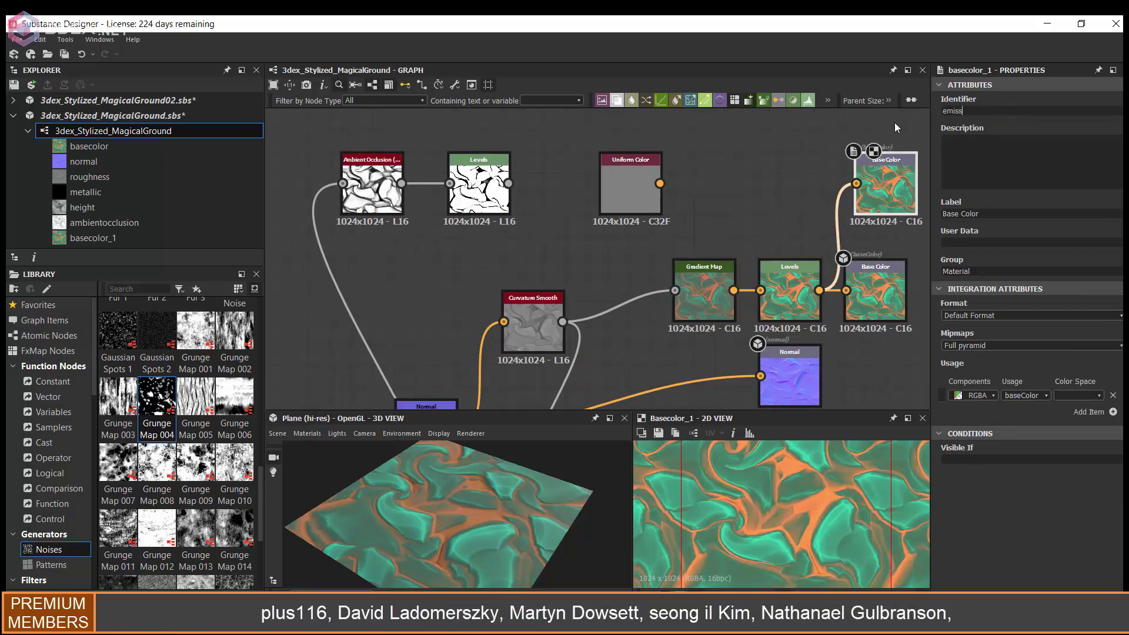
{"action": "type", "text": "sive"}
{"action": "key", "text": "Return"}
{"action": "key", "text": "Tab"}
{"action": "type", "text": "emissive"}
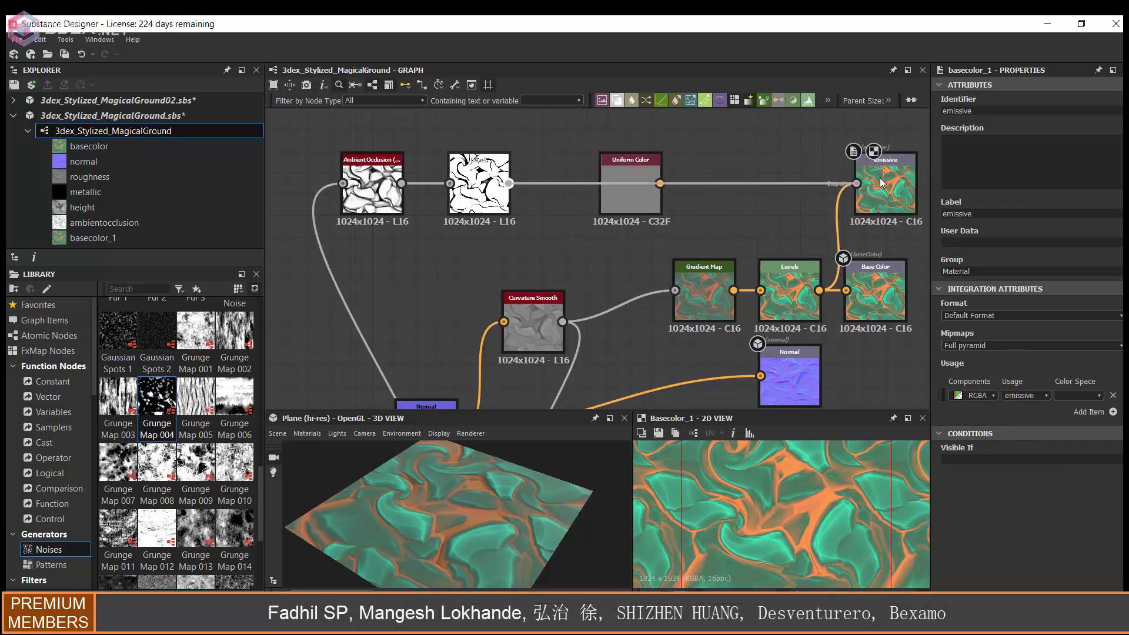
Assign the emissive output to the 3D preview's emissive channel and inspect the crack Levels
{"action": "left_click_drag", "start_coordinate": [527, 501], "coordinate": [527, 500]}
{"action": "left_click", "coordinate": [584, 362]}
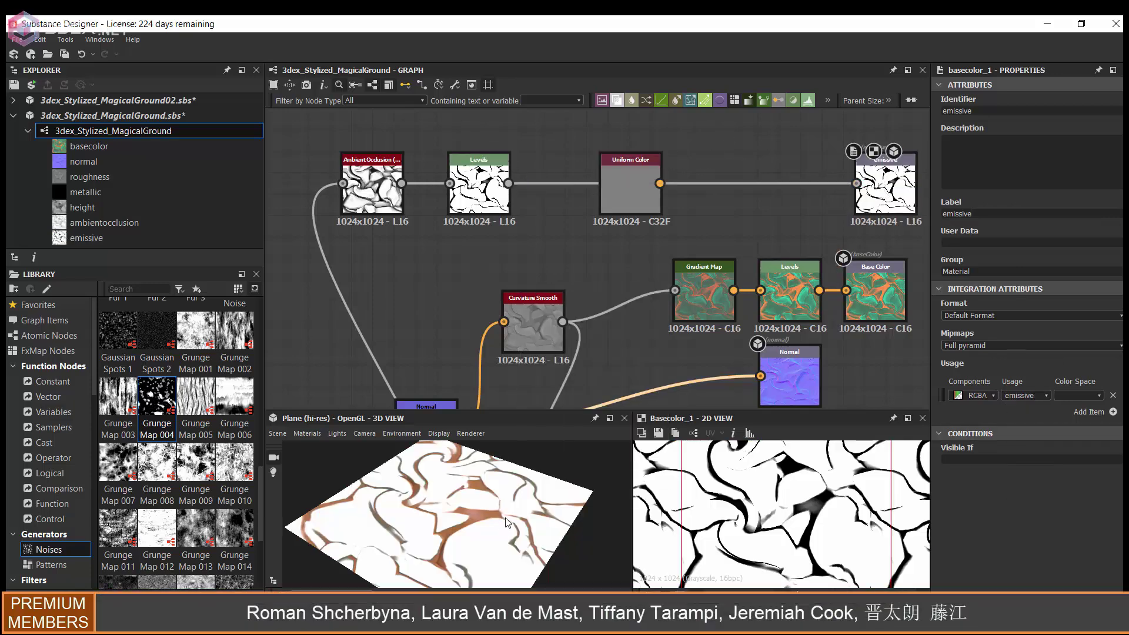
{"action": "double_click", "coordinate": [616, 141]}
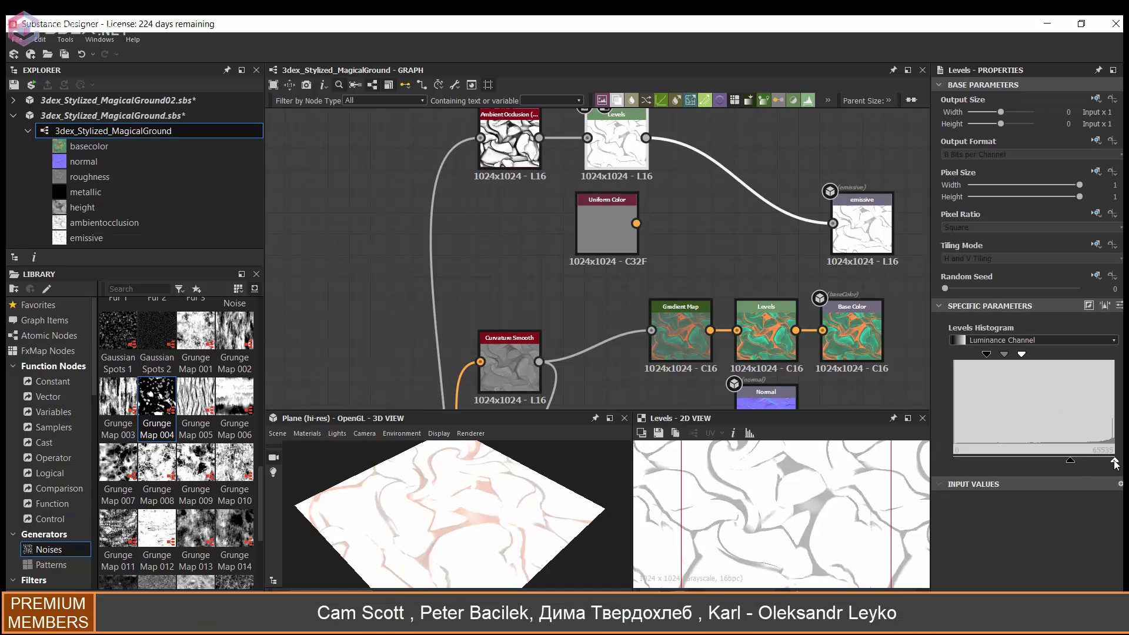
Add a Blend node masking the base colour with the crack Levels and feed it to emissive
{"action": "middle_click_drag", "start_coordinate": [762, 293], "coordinate": [716, 313]}
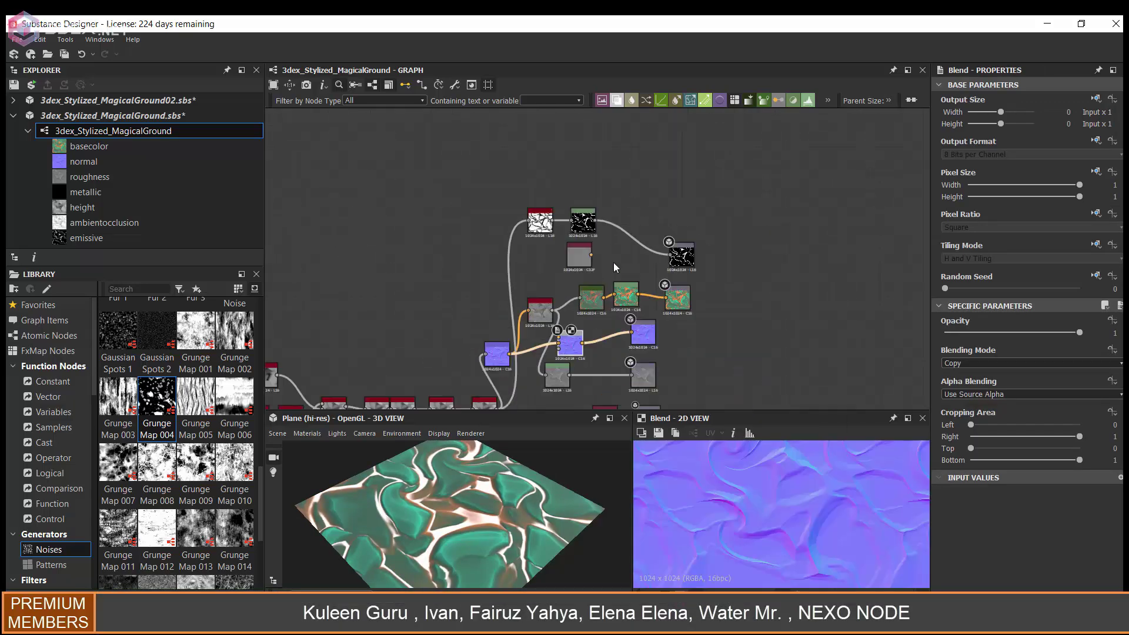
{"action": "left_click_drag", "start_coordinate": [645, 284], "coordinate": [647, 235]}
{"action": "left_click", "coordinate": [670, 260]}
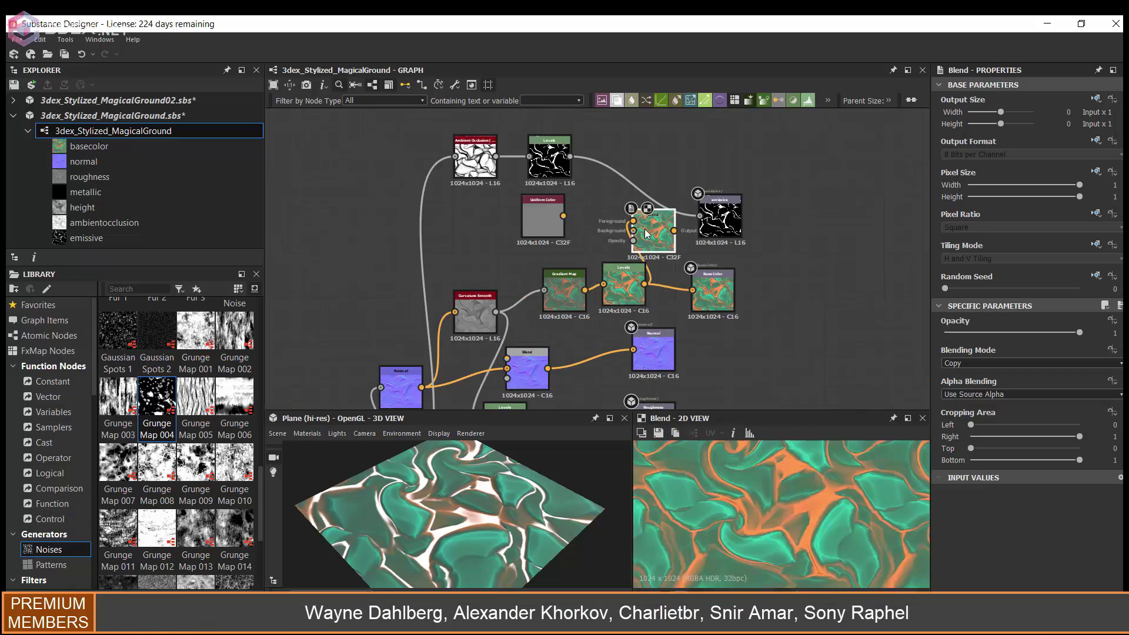
{"action": "left_click_drag", "start_coordinate": [613, 153], "coordinate": [648, 141]}
{"action": "left_click_drag", "start_coordinate": [678, 162], "coordinate": [664, 177]}
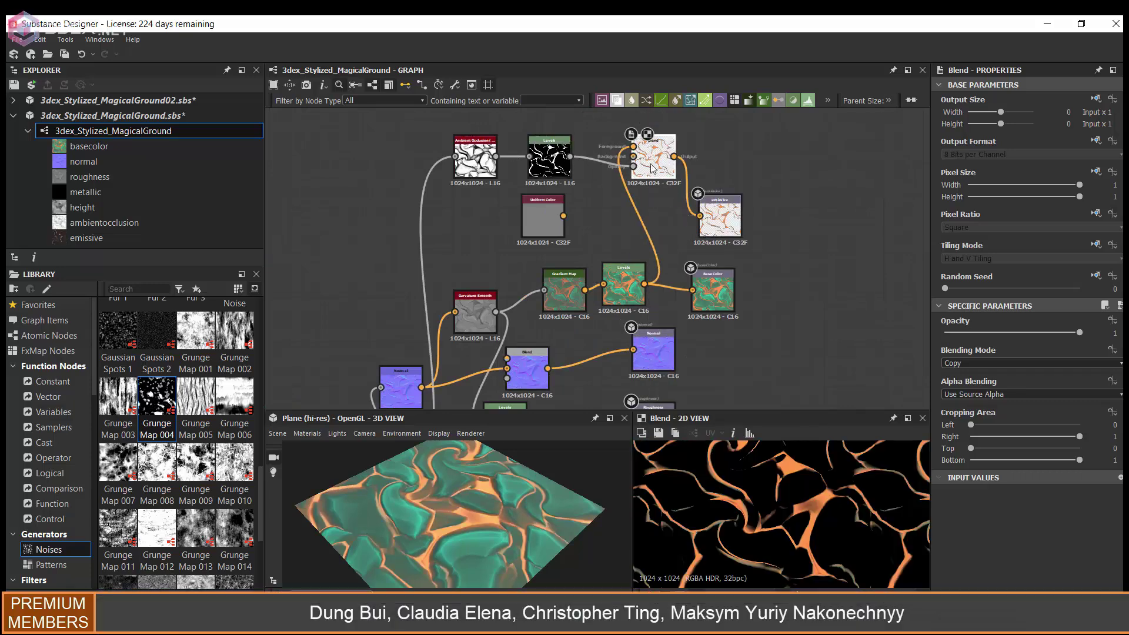
{"action": "double_click", "coordinate": [712, 218]}
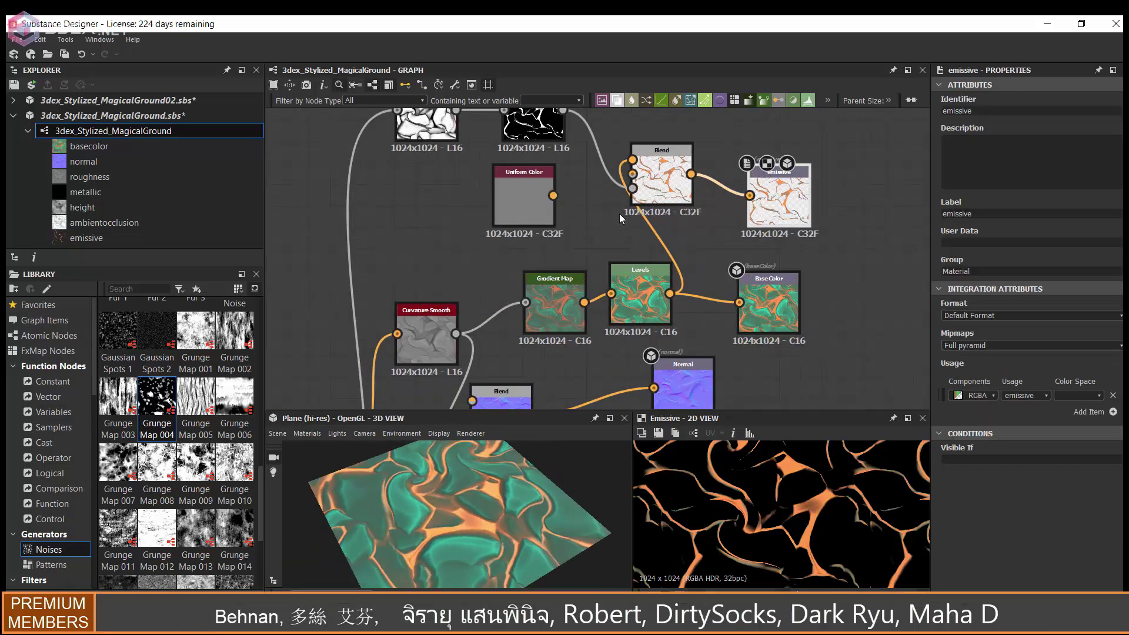
Insert an HSL node before the emissive output and set Hue to 0.46 for a pinkish-red glow
{"action": "left_click_drag", "start_coordinate": [778, 260], "coordinate": [831, 260]}
{"action": "left_click_drag", "start_coordinate": [721, 242], "coordinate": [756, 257]}
{"action": "left_click", "coordinate": [806, 277]}
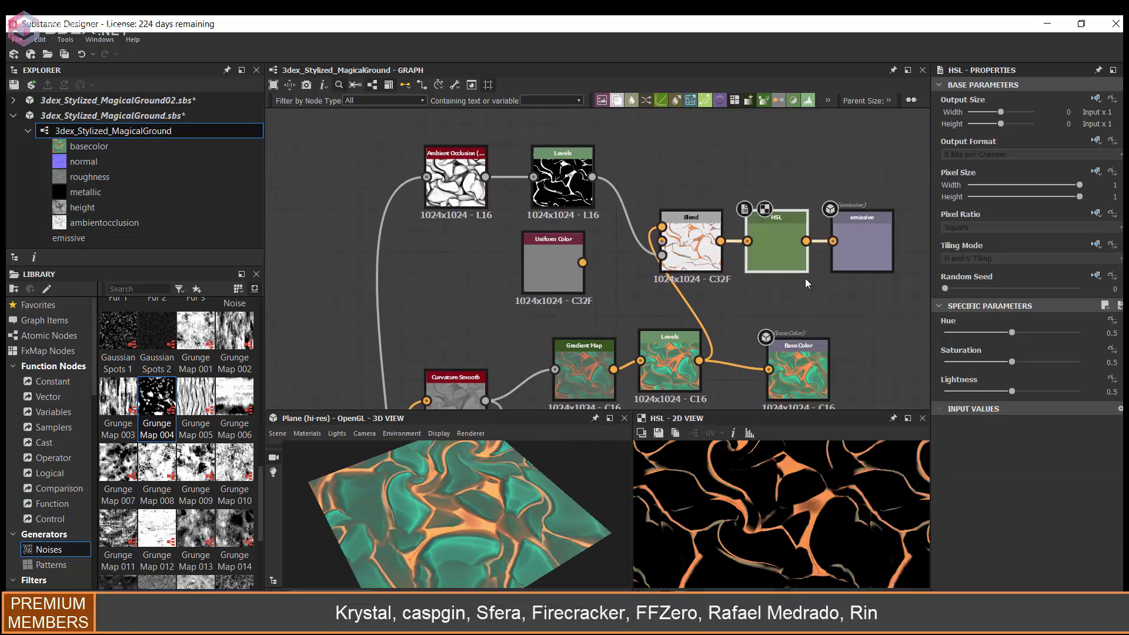
{"action": "left_click_drag", "start_coordinate": [1015, 333], "coordinate": [1005, 333]}
{"action": "left_click_drag", "start_coordinate": [330, 518], "coordinate": [400, 520]}
{"action": "left_click_drag", "start_coordinate": [1006, 333], "coordinate": [1052, 341]}
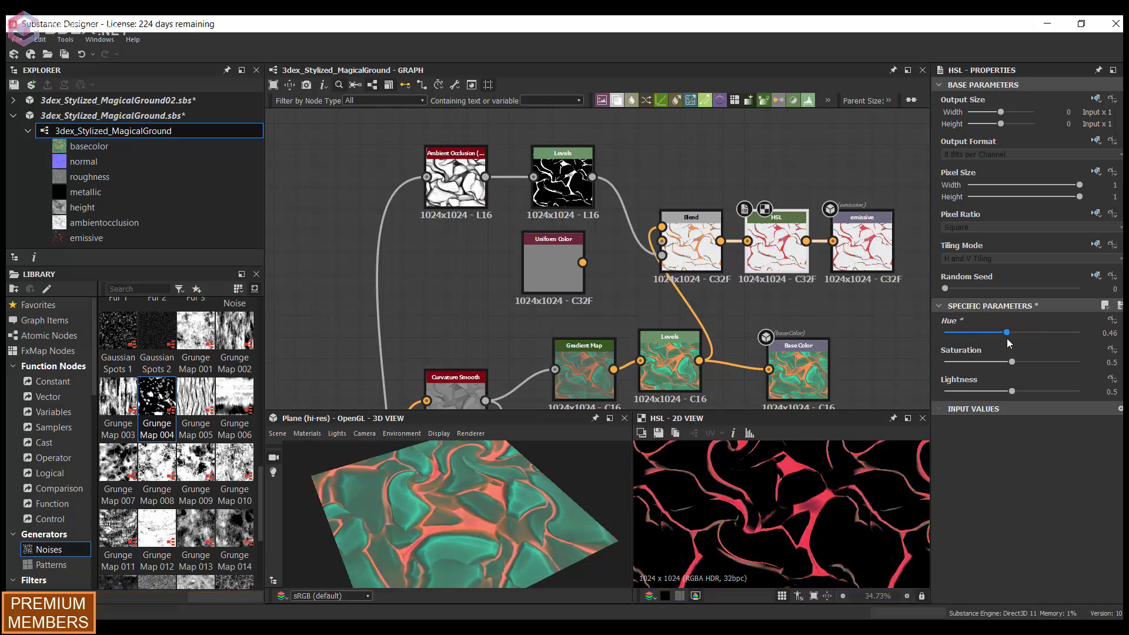
{"action": "mouse_move", "coordinate": [406, 517]}
{"action": "left_mouse_down"}
{"action": "mouse_move", "coordinate": [504, 505]}
{"action": "mouse_move", "coordinate": [447, 517]}
{"action": "left_mouse_up"}
Preview the base colour and tidy the Levels and Ambient Occlusion nodes leftward
{"action": "scroll", "coordinate": [799, 364], "scroll_direction": "up", "scroll_amount": 3}
{"action": "double_click", "coordinate": [788, 294]}
{"action": "scroll", "coordinate": [641, 382], "scroll_direction": "down", "scroll_amount": 2}
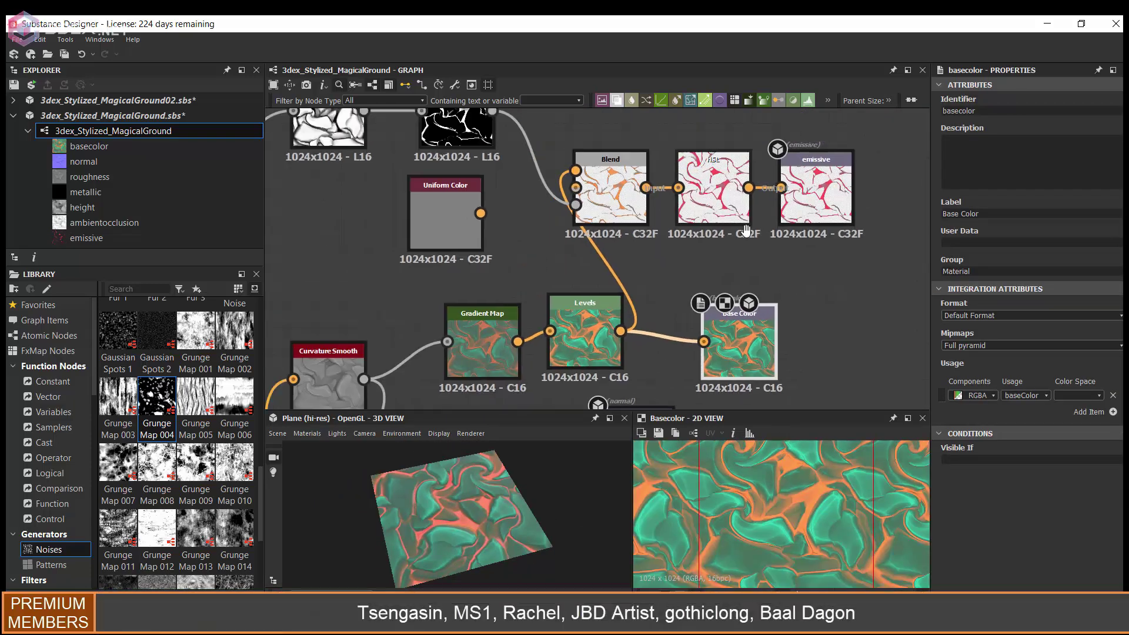
{"action": "scroll", "coordinate": [588, 352], "scroll_direction": "down", "scroll_amount": 2}
{"action": "scroll", "coordinate": [484, 266], "scroll_direction": "up", "scroll_amount": 3}
{"action": "left_click", "coordinate": [485, 266]}
{"action": "left_click_drag", "start_coordinate": [506, 194], "coordinate": [421, 261]}
{"action": "left_click_drag", "start_coordinate": [399, 184], "coordinate": [335, 176]}
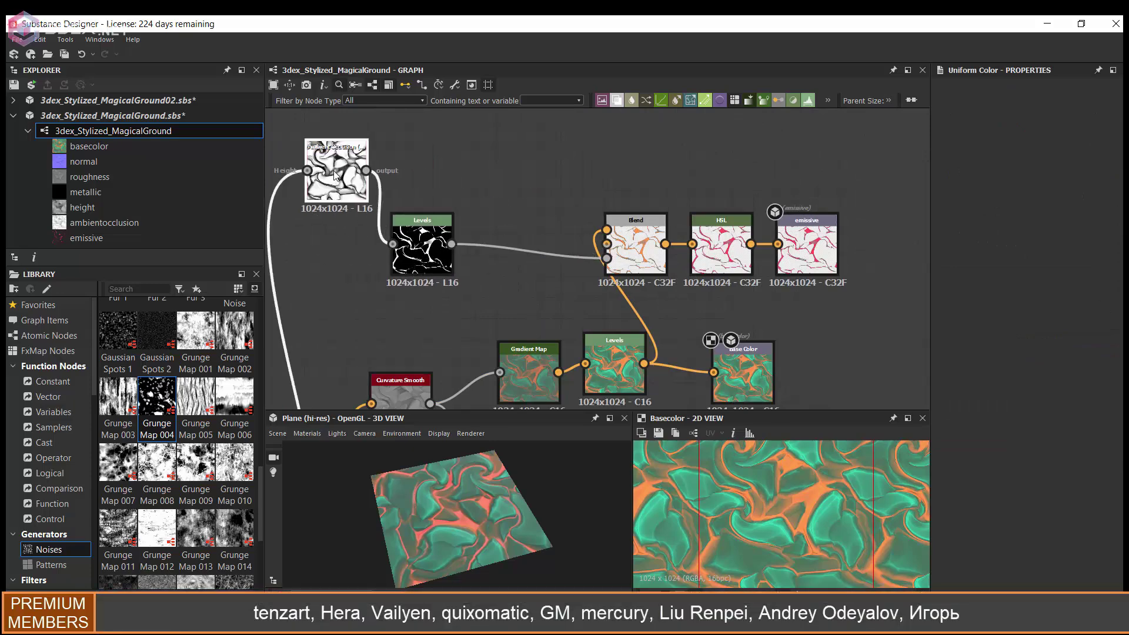
Lower the crack HBAO Radius to 0.08 and check the result on the 3D plane
{"action": "middle_click_drag", "start_coordinate": [828, 254], "coordinate": [916, 187]}
{"action": "scroll", "coordinate": [457, 192], "scroll_direction": "up", "scroll_amount": 2}
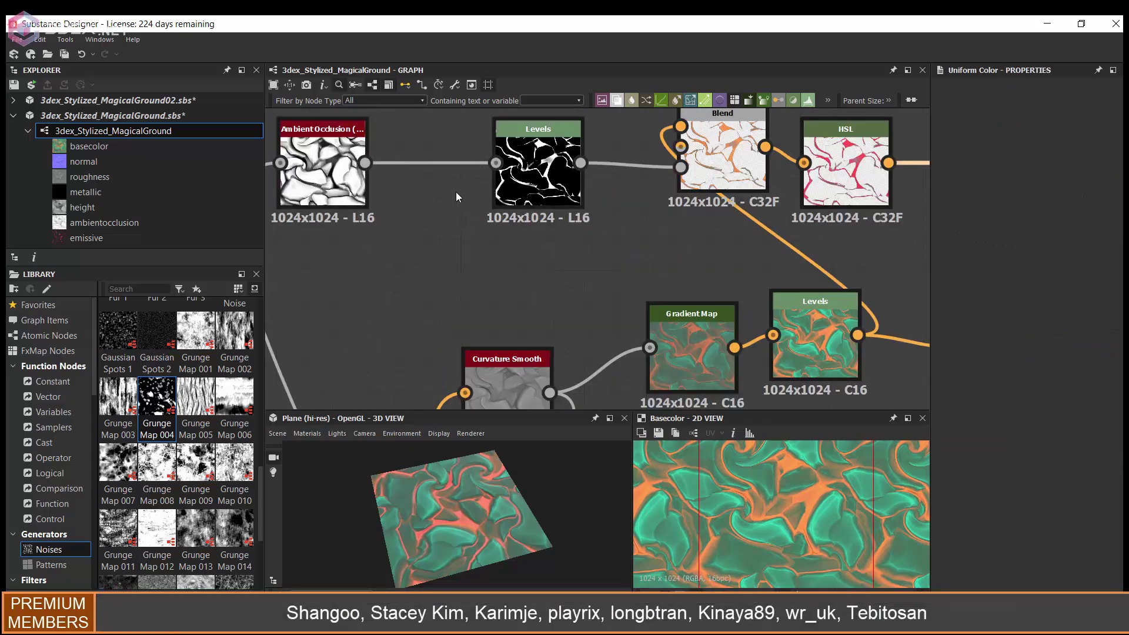
{"action": "double_click", "coordinate": [323, 170]}
{"action": "mouse_move", "coordinate": [958, 490]}
{"action": "left_mouse_down"}
{"action": "mouse_move", "coordinate": [948, 491]}
{"action": "mouse_move", "coordinate": [958, 495]}
{"action": "left_mouse_up"}
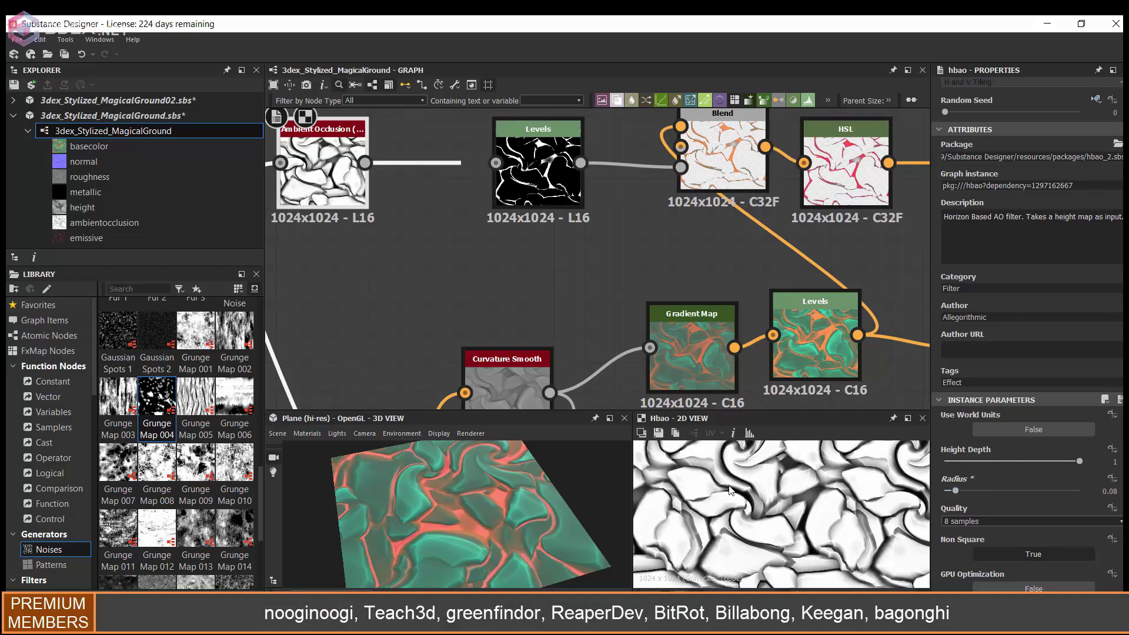
{"action": "mouse_move", "coordinate": [517, 506]}
{"action": "left_mouse_down"}
{"action": "mouse_move", "coordinate": [568, 519]}
{"action": "mouse_move", "coordinate": [439, 517]}
{"action": "left_mouse_up"}
Set the stone shapes' Bevel Distance to -0.45
{"action": "scroll", "coordinate": [636, 303], "scroll_direction": "up", "scroll_amount": 5}
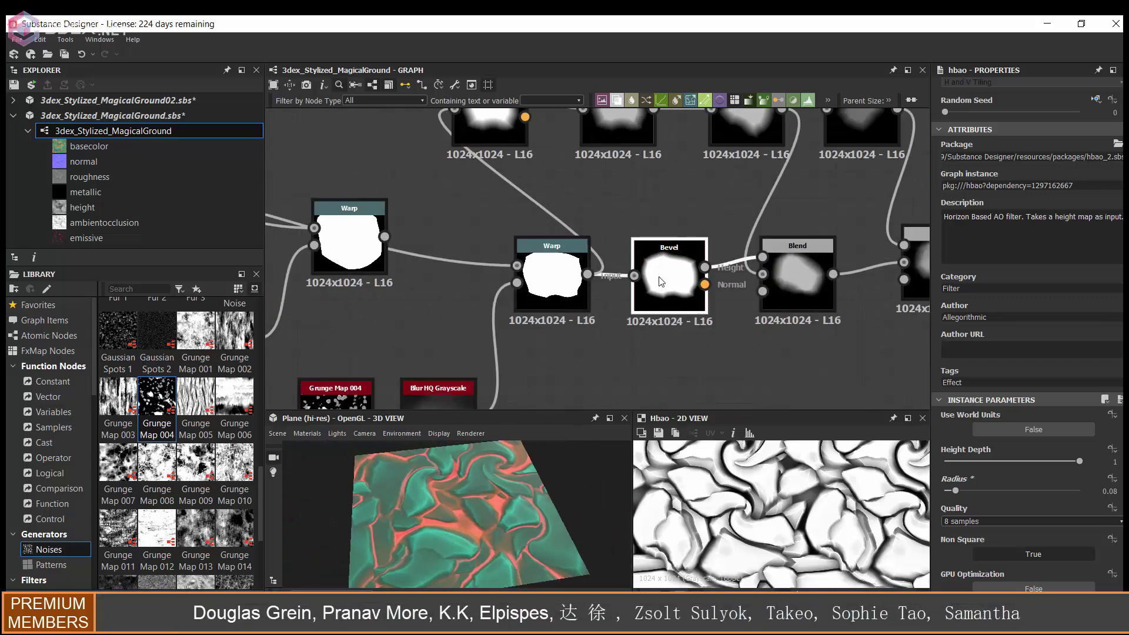
{"action": "double_click", "coordinate": [664, 283]}
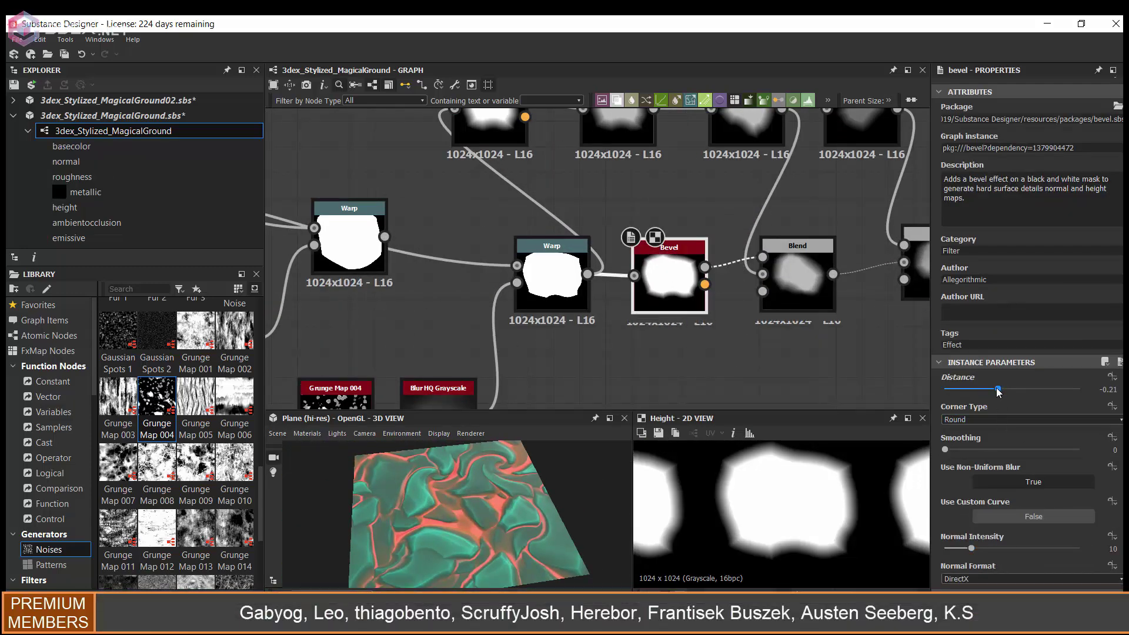
{"action": "left_click_drag", "start_coordinate": [998, 389], "coordinate": [1041, 389]}
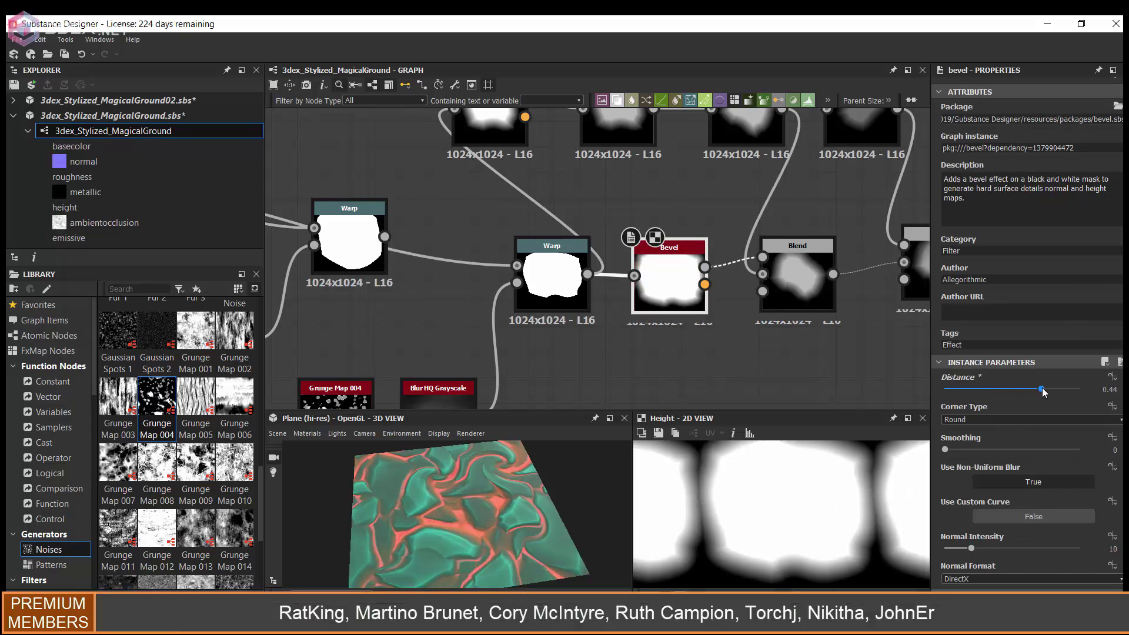
{"action": "key", "text": "ctrl+z"}
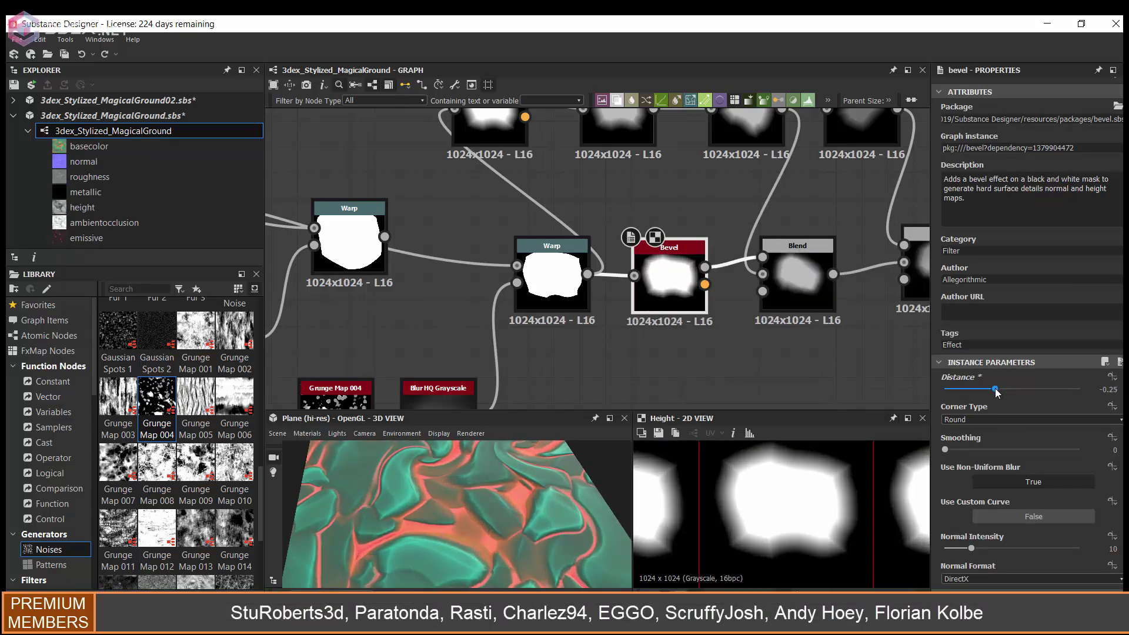
{"action": "left_click_drag", "start_coordinate": [991, 389], "coordinate": [995, 389]}
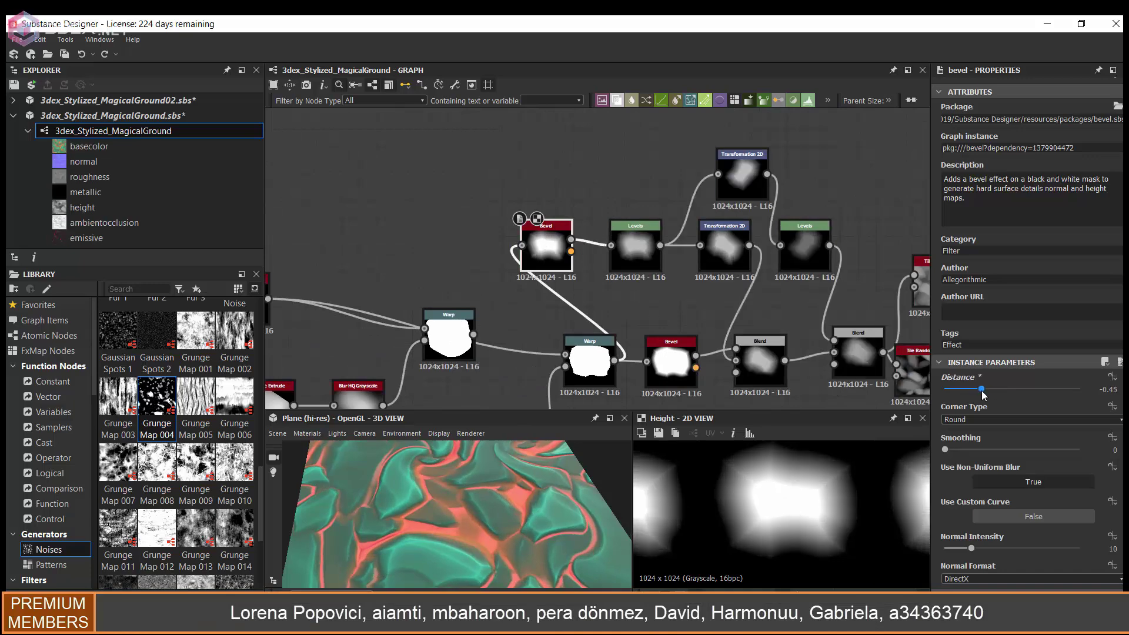